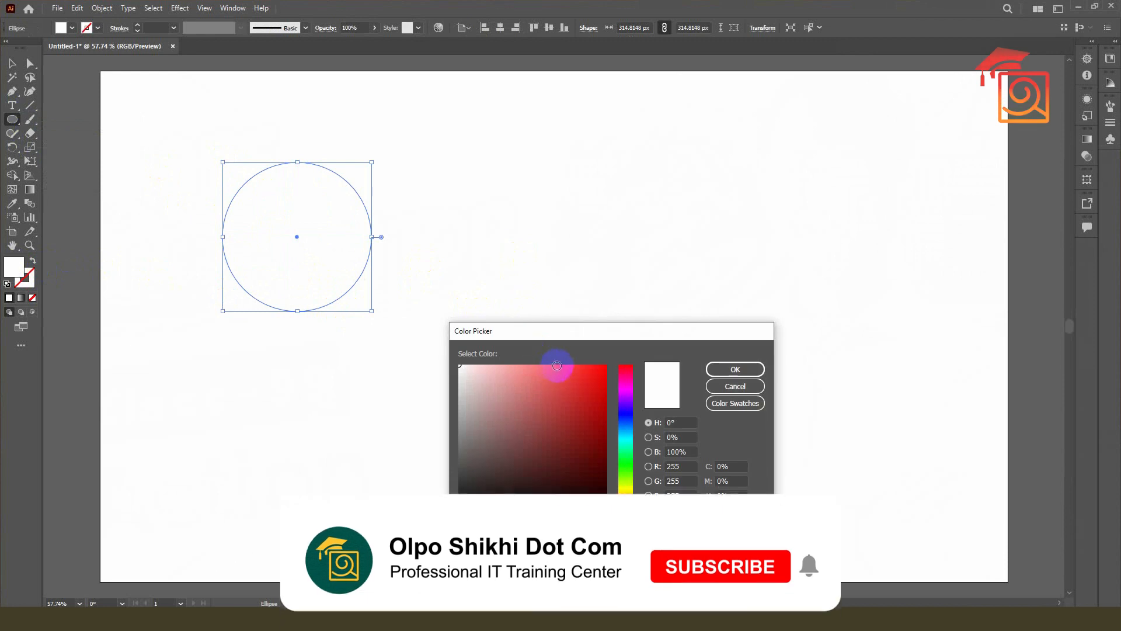
# Step: Fill the circle with light red and draw a rectangle about 385 × 273 px overlapping the circle's lower-right part
pyautogui.click(727, 369)
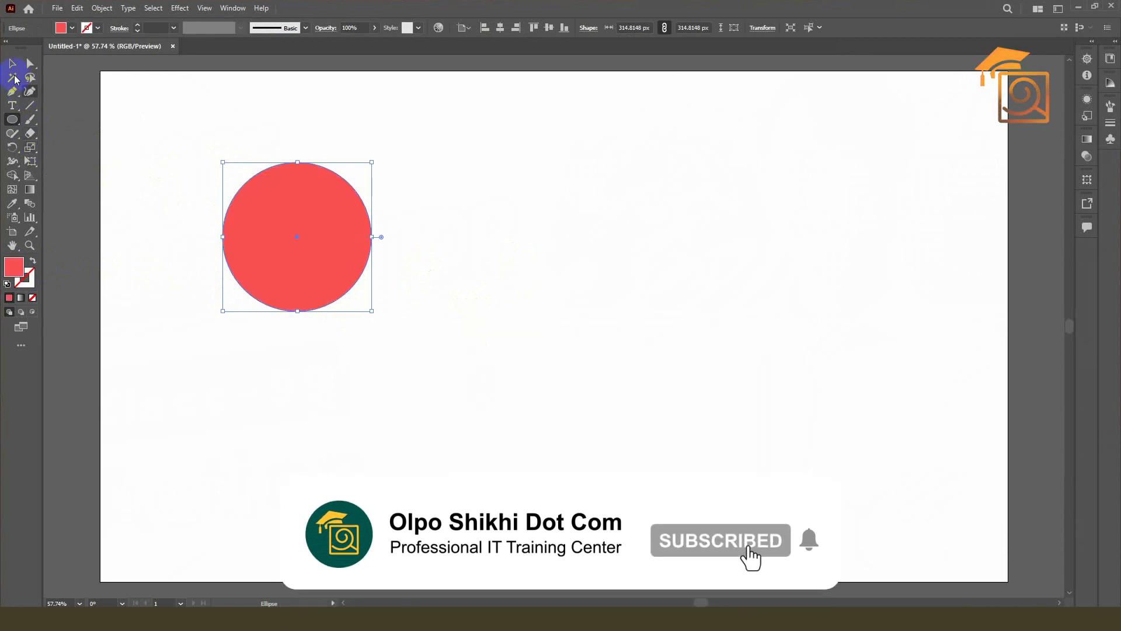
pyautogui.moveTo(11, 120); pyautogui.dragTo(78, 124)
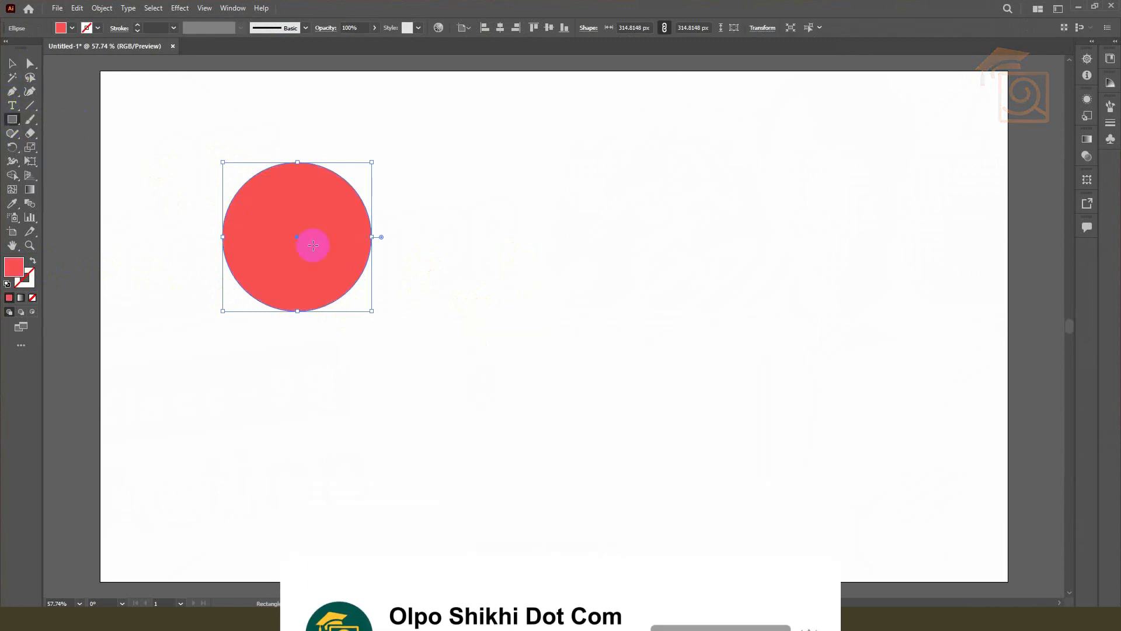
pyautogui.moveTo(450, 353); pyautogui.dragTo(268, 224)
# Step: Change the rectangle's fill to a strong blue
pyautogui.doubleClick(14, 267)
pyautogui.click(625, 390)
pyautogui.click(628, 415)
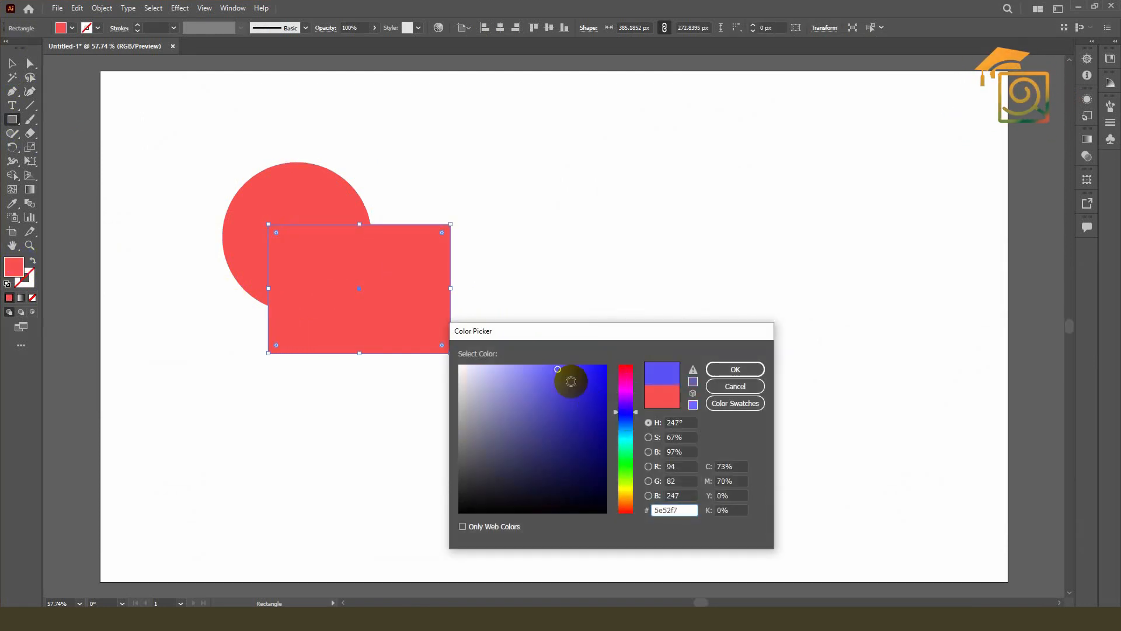
pyautogui.click(570, 380)
pyautogui.click(730, 369)
# Step: Move the circle and rectangle together slightly toward the artboard's upper-left corner and deselect them
pyautogui.click(12, 63)
pyautogui.click(352, 166)
pyautogui.moveTo(243, 132); pyautogui.dragTo(415, 304)
pyautogui.moveTo(353, 260); pyautogui.dragTo(313, 247)
pyautogui.click(535, 268)
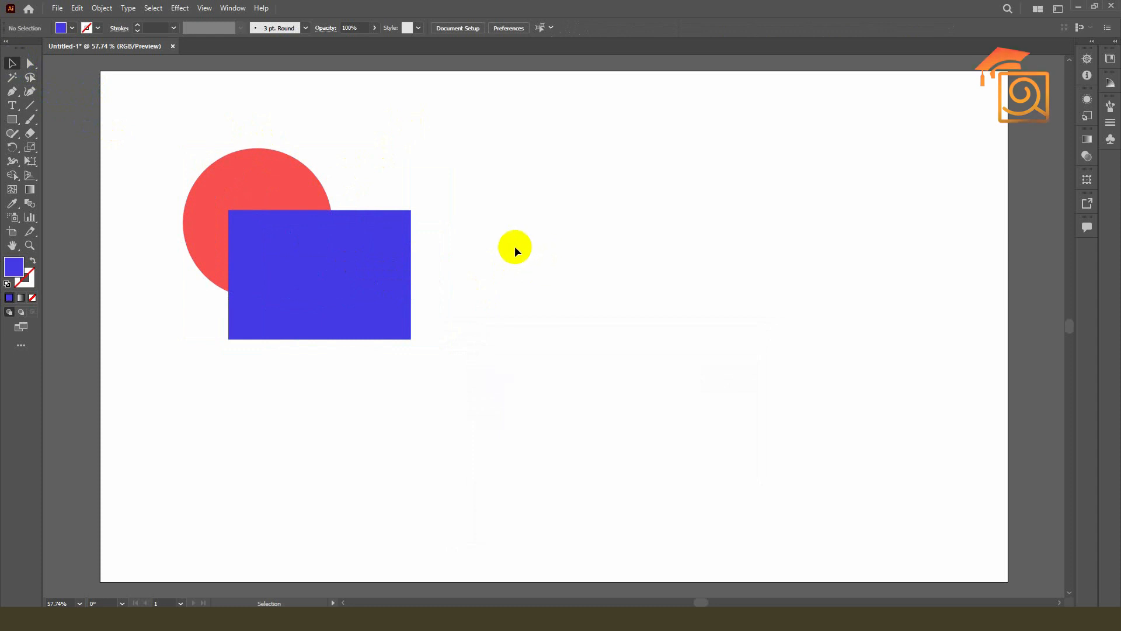
pyautogui.click(383, 221)
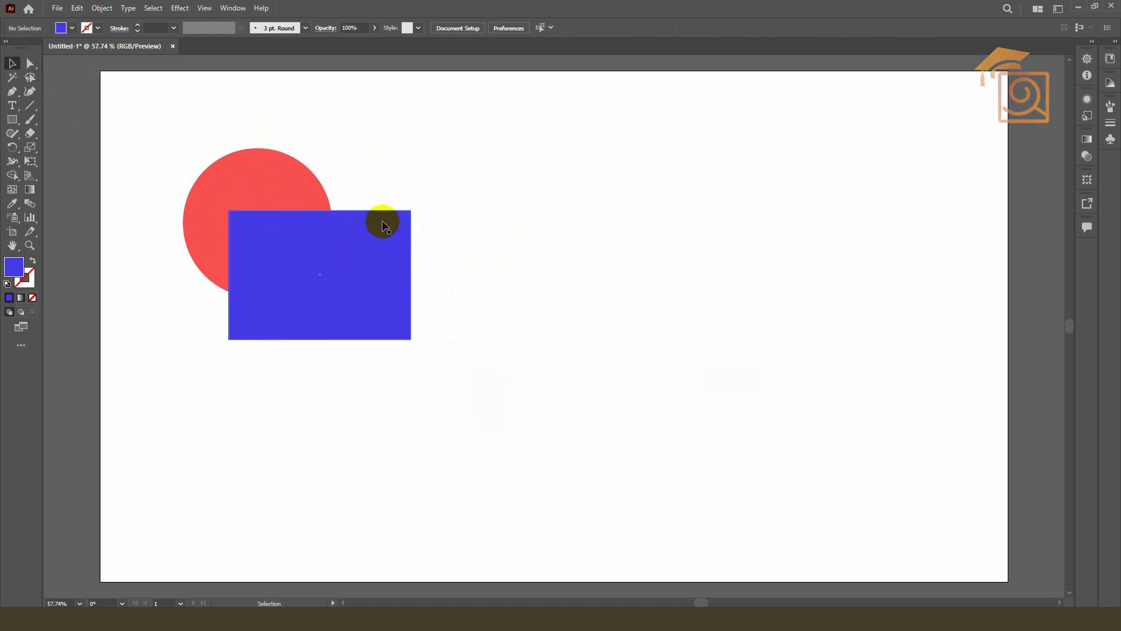
pyautogui.click(506, 208)
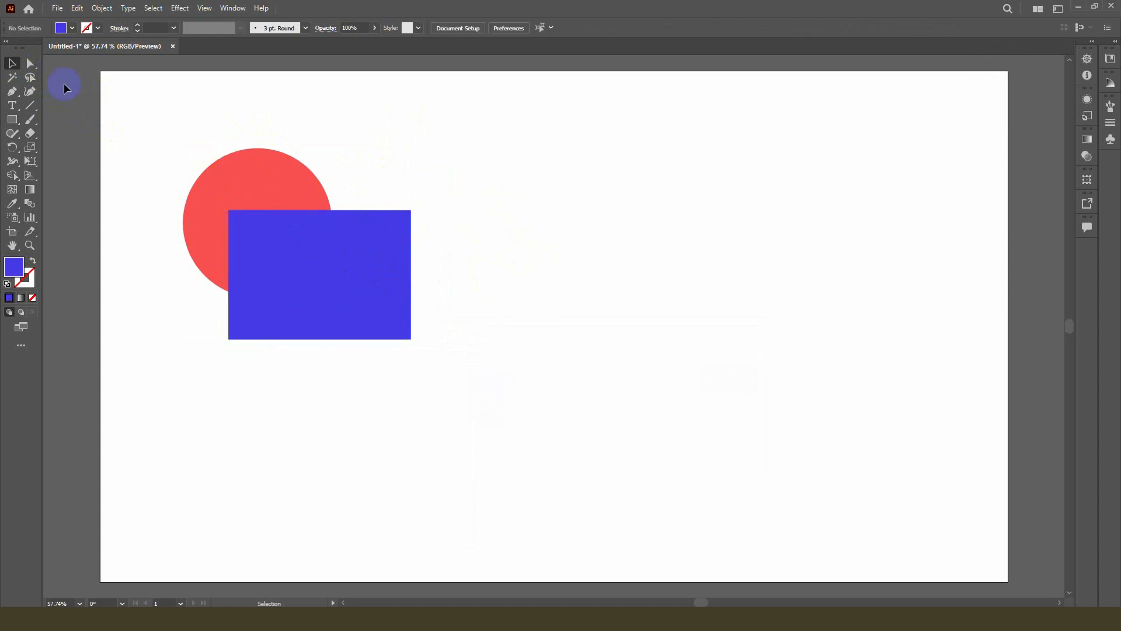
# Step: Draw a blue square about 137 px wide to the right of the large rectangle
pyautogui.click(17, 124)
pyautogui.press('space')
pyautogui.moveTo(438, 171); pyautogui.dragTo(506, 258)
pyautogui.press('v')
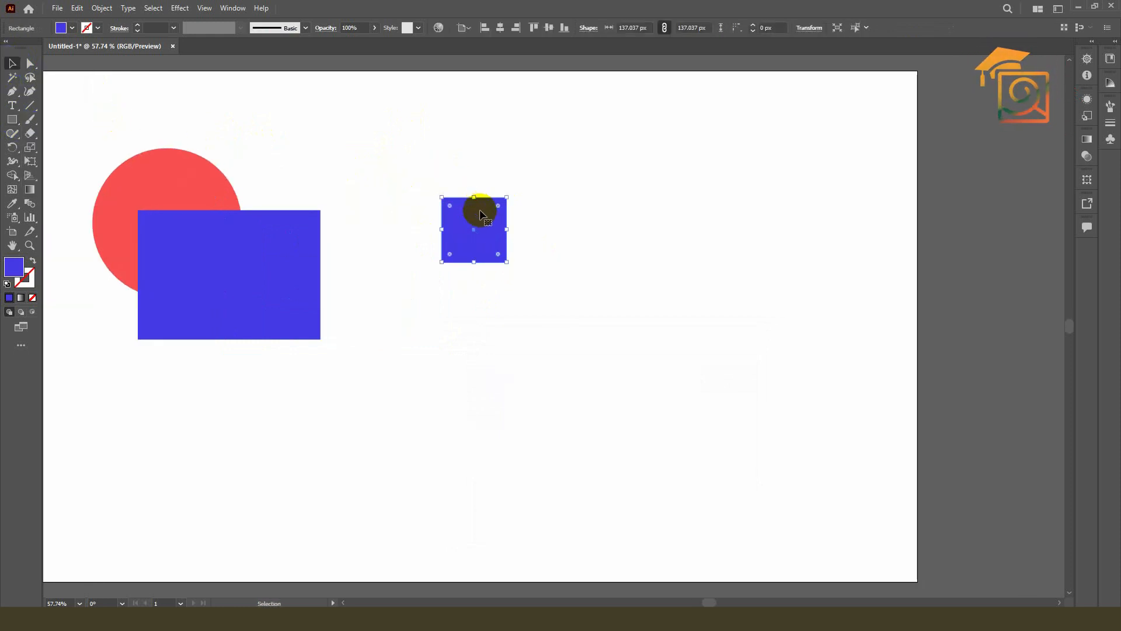
pyautogui.click(515, 216)
pyautogui.click(506, 232)
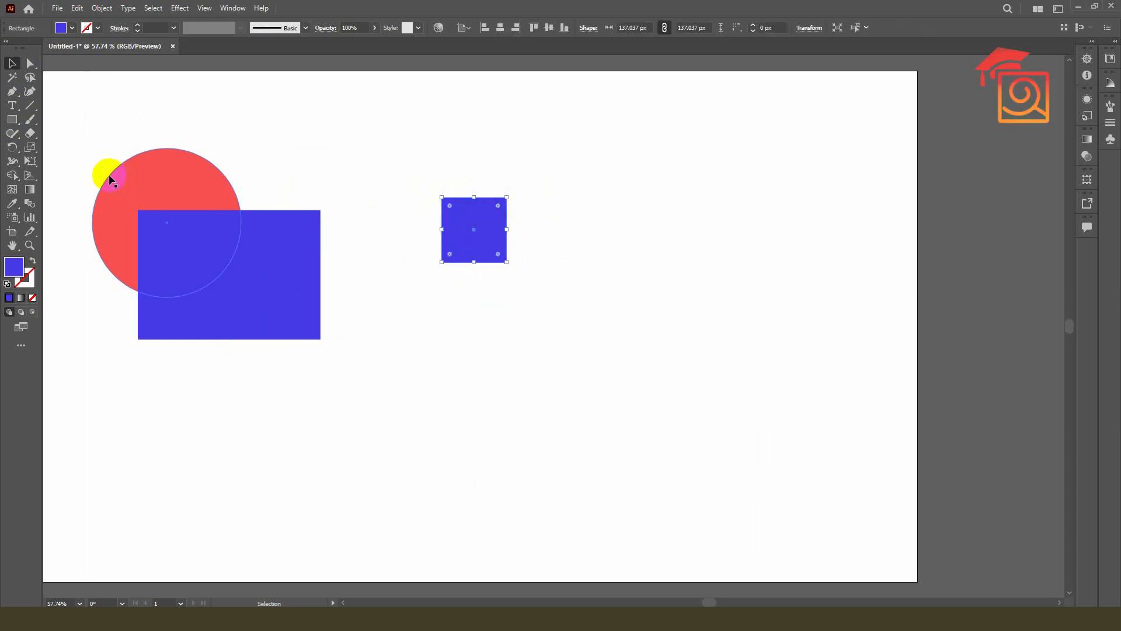
# Step: Move only the square's upper-right anchor point up about 79 px with the Direct Selection tool to skew the shape
pyautogui.click(30, 63)
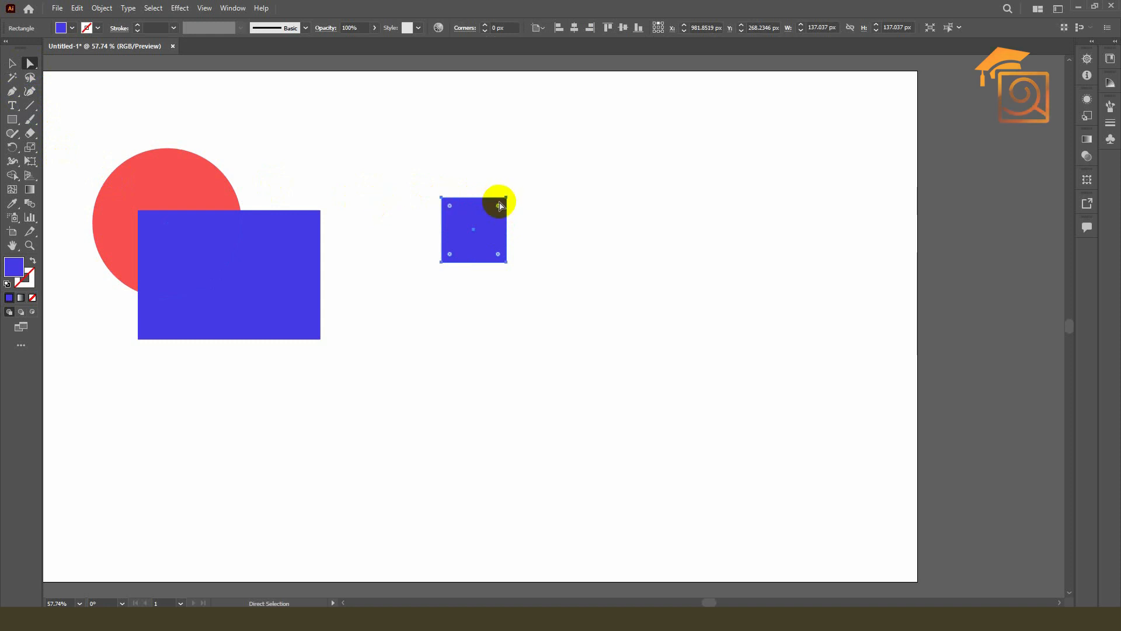
pyautogui.moveTo(506, 199); pyautogui.dragTo(501, 159)
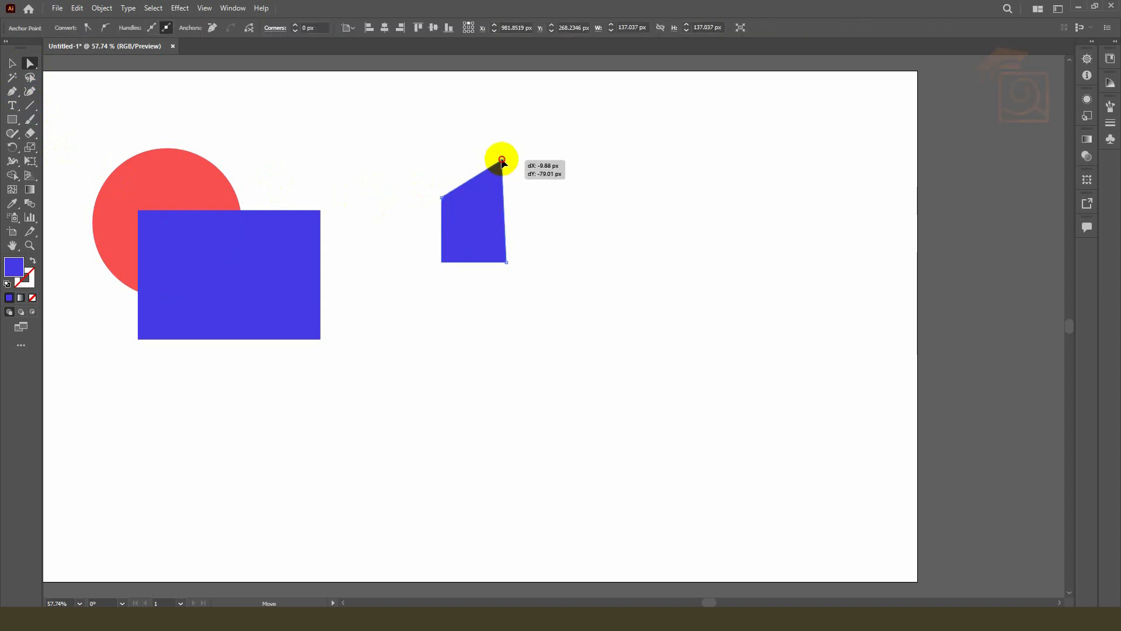
pyautogui.click(13, 65)
pyautogui.click(521, 251)
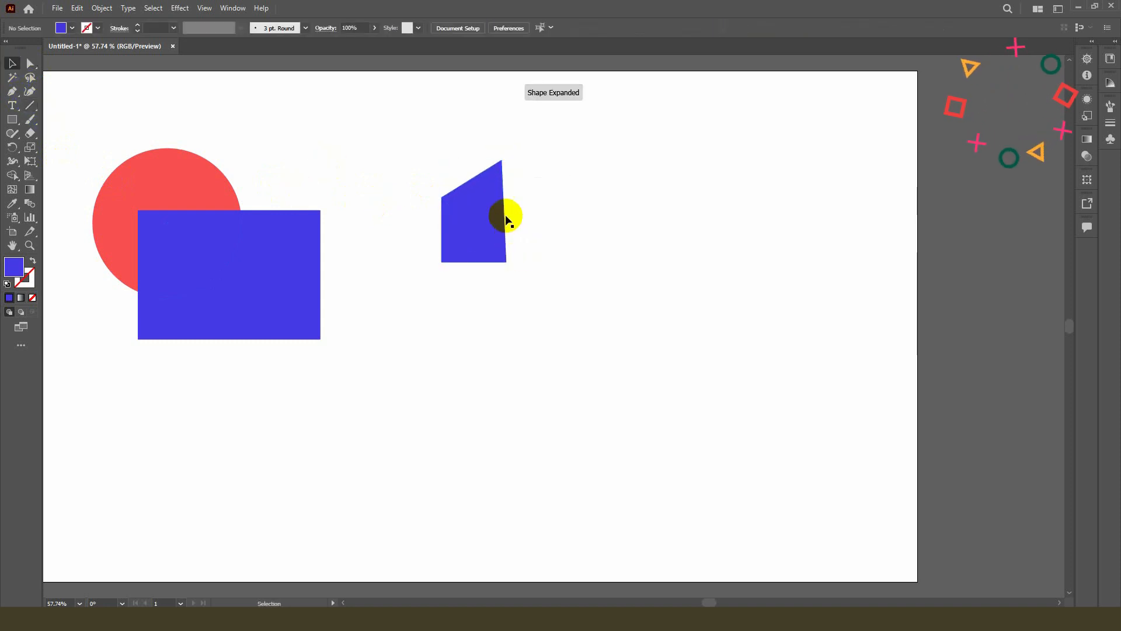
# Step: Stretch the skewed shape to about 237 px wide and rotate it clockwise
pyautogui.click(506, 212)
pyautogui.moveTo(506, 211); pyautogui.dragTo(554, 211)
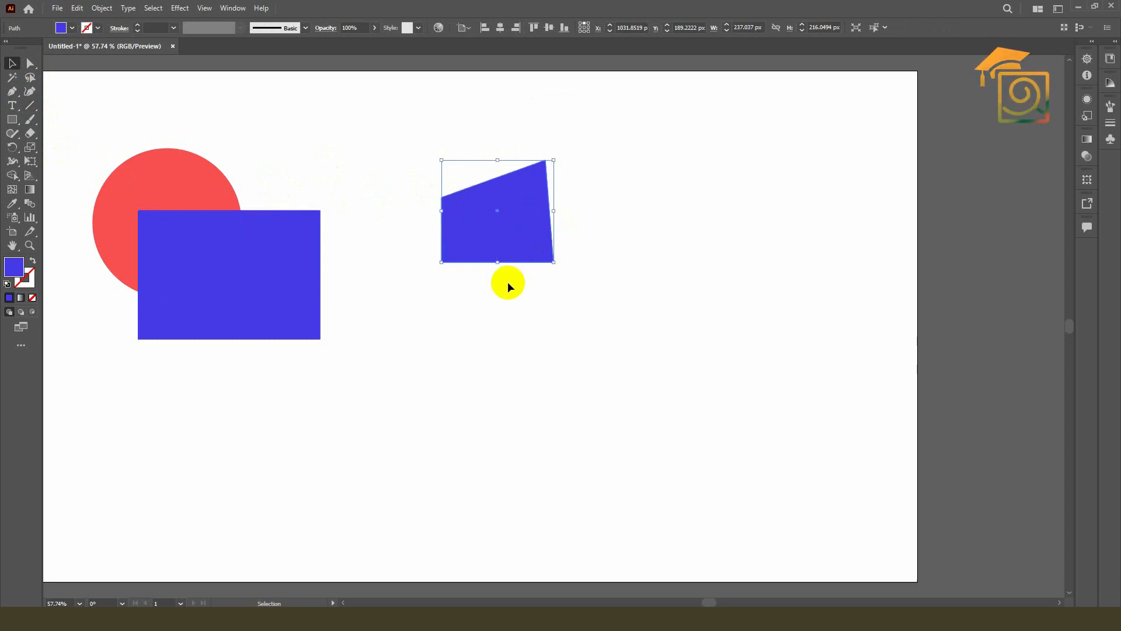
pyautogui.moveTo(560, 156); pyautogui.dragTo(583, 233)
# Step: Apply a 79% Pucker & Bloat effect to the skewed shape and expand its appearance into a four-petal flower
pyautogui.click(179, 8)
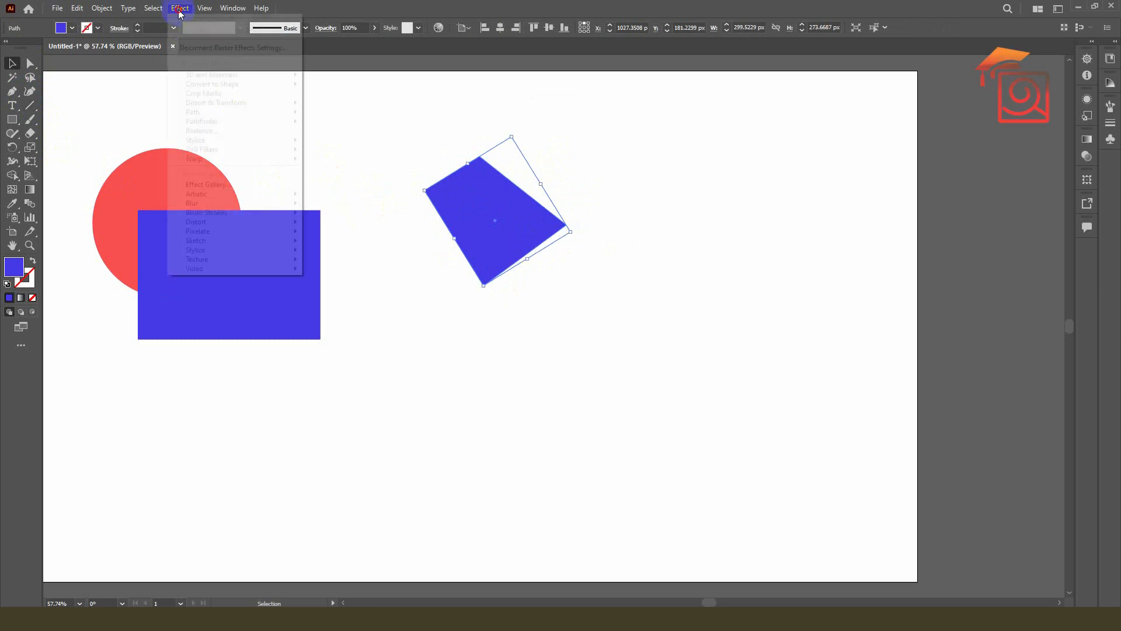
pyautogui.moveTo(207, 103)
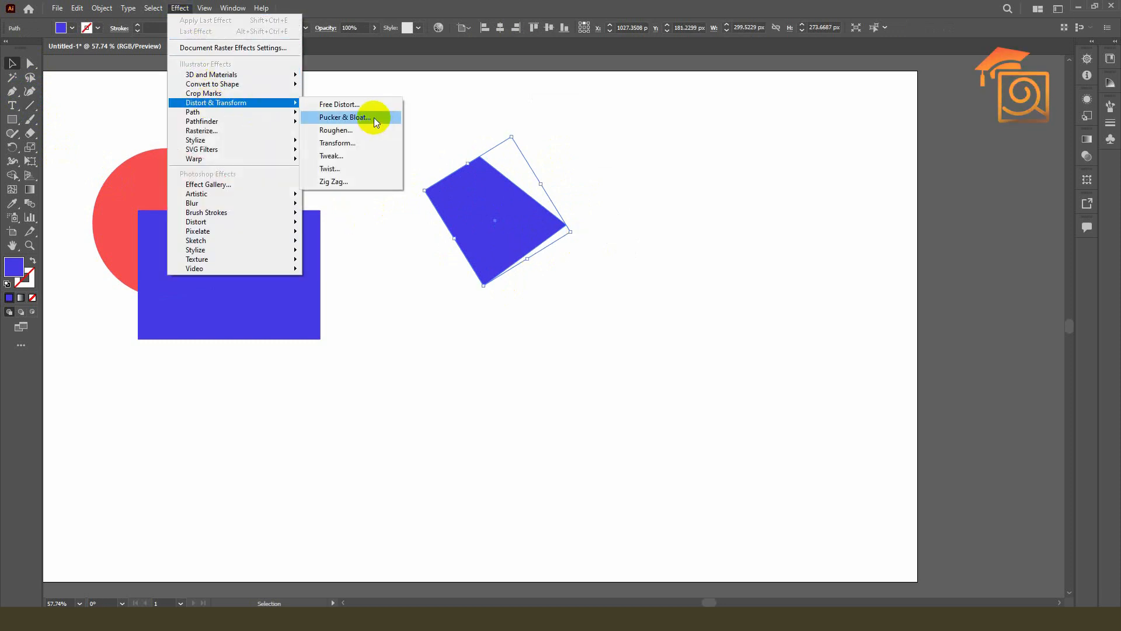
pyautogui.click(373, 118)
pyautogui.moveTo(637, 154); pyautogui.dragTo(668, 157)
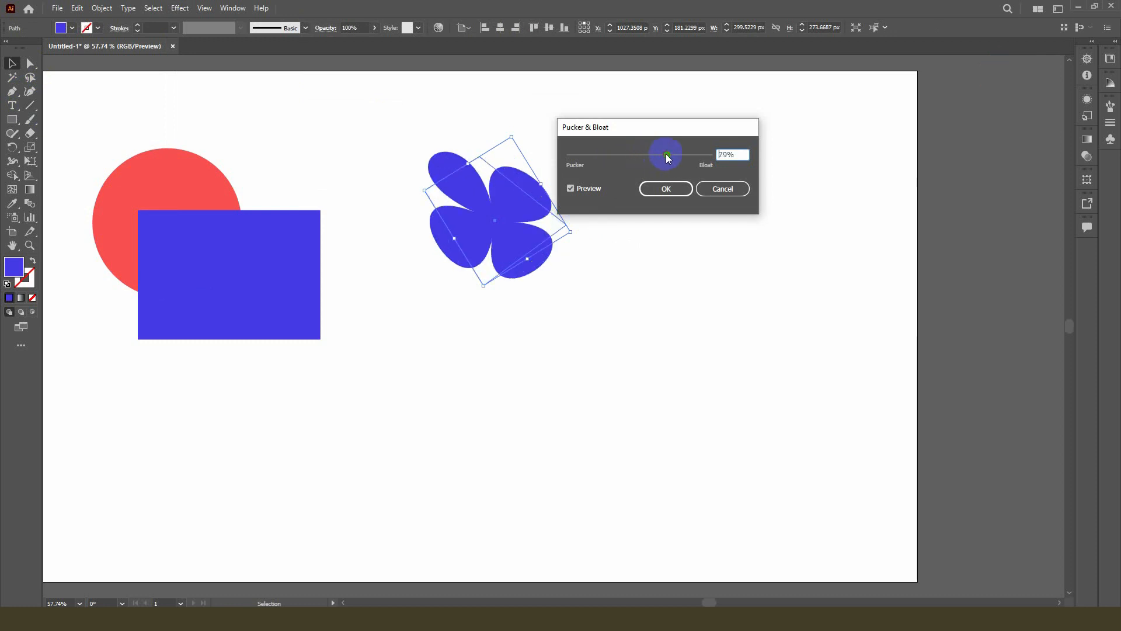
pyautogui.click(661, 185)
pyautogui.click(102, 9)
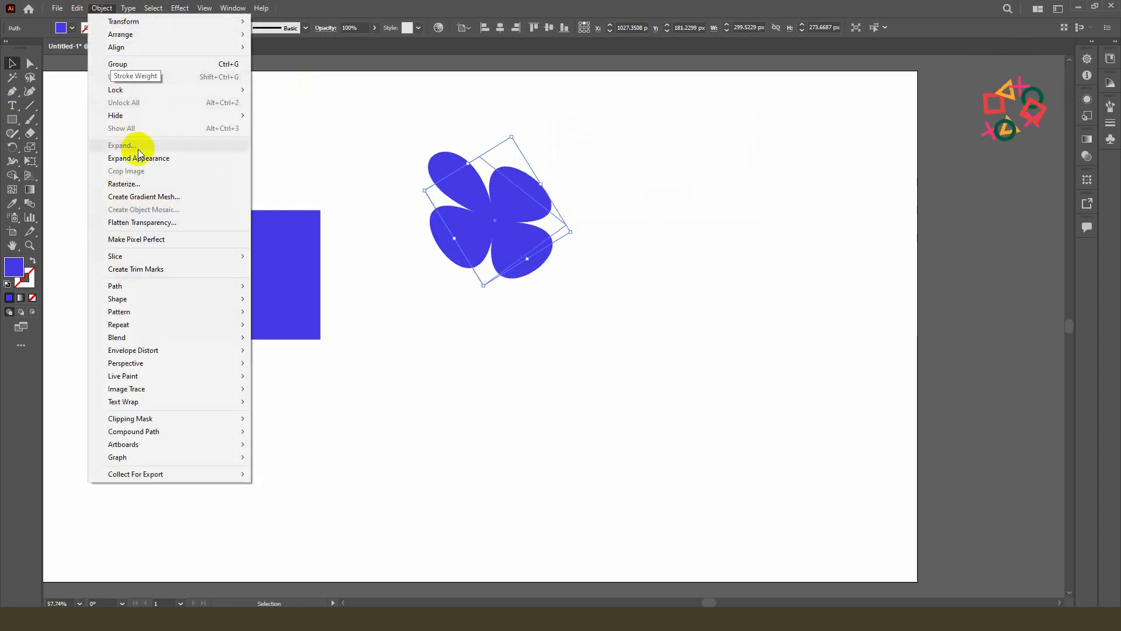
pyautogui.click(138, 157)
pyautogui.click(641, 258)
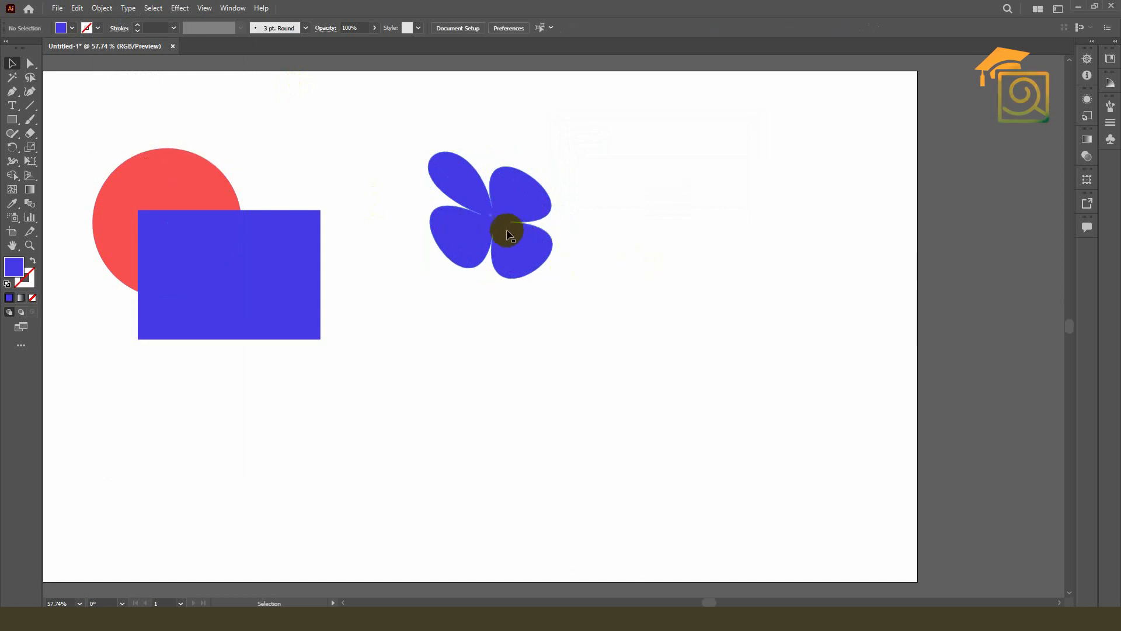
# Step: Reduce the flower to about 177 × 180 px, place it beside the blue rectangle's lower-right corner and duplicate it to the right
pyautogui.click(553, 219)
pyautogui.moveTo(492, 231); pyautogui.dragTo(432, 355)
pyautogui.moveTo(492, 279); pyautogui.dragTo(533, 349)
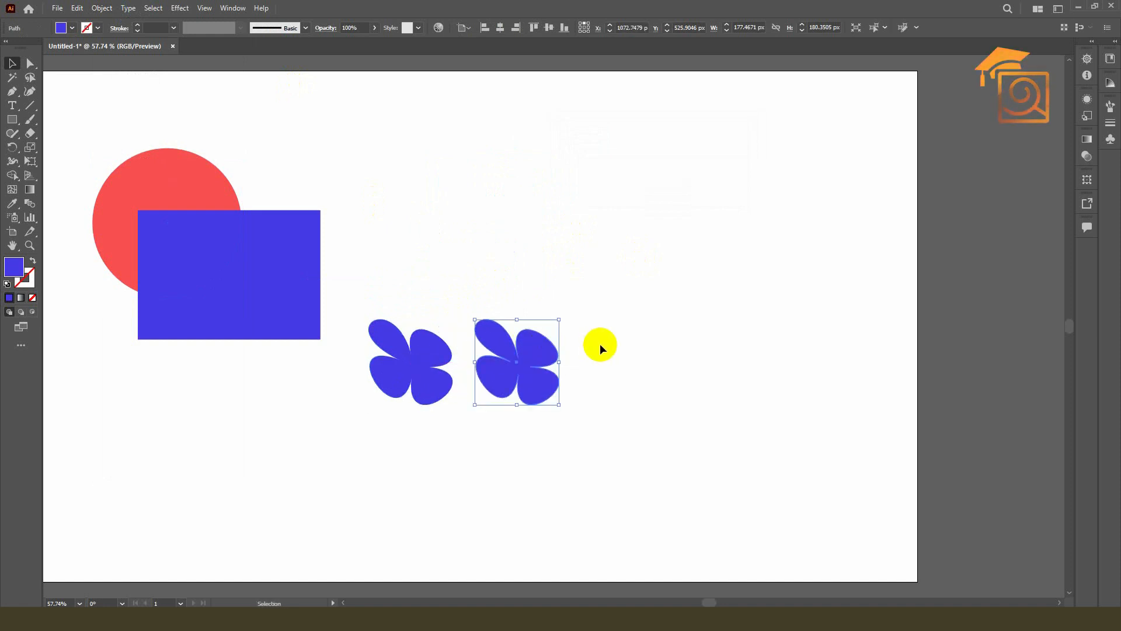
# Step: Enlarge the copied flower and add two progressively larger copies to its right, the last about 340 × 345 px
pyautogui.moveTo(558, 319); pyautogui.dragTo(616, 283)
pyautogui.moveTo(552, 330); pyautogui.dragTo(686, 334)
pyautogui.moveTo(735, 281); pyautogui.dragTo(819, 241)
pyautogui.scroll(-5, 600, 285)
pyautogui.moveTo(654, 303); pyautogui.dragTo(795, 243)
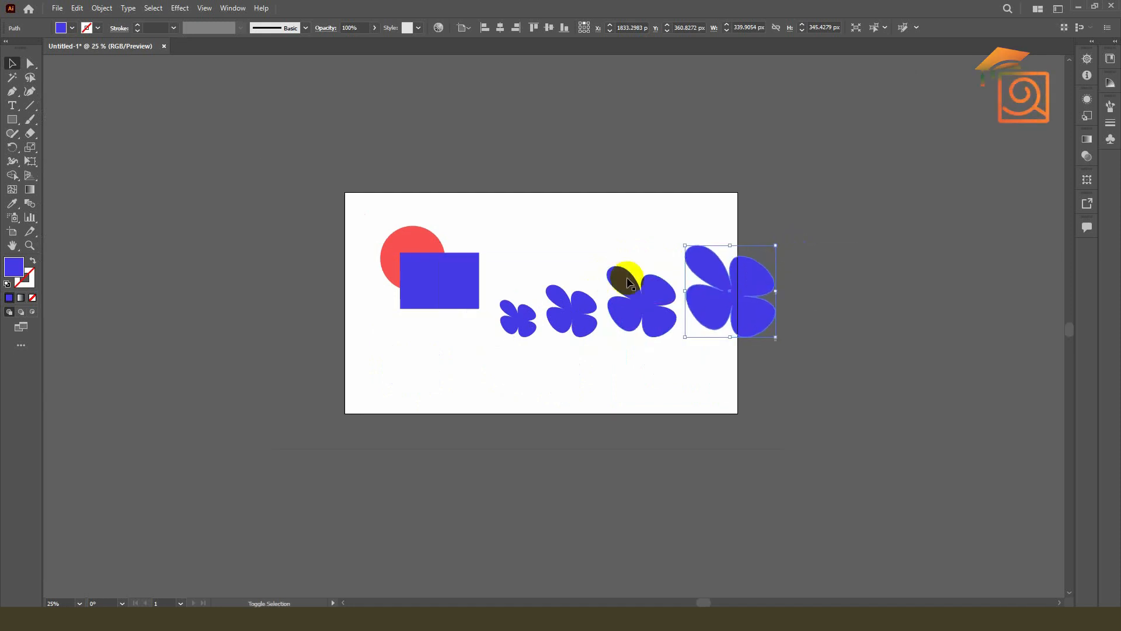
# Step: Scale the row of four flowers down to about 665 × 221 px and place it in the artboard's upper-right area
pyautogui.scroll(3, 600, 278)
pyautogui.moveTo(442, 236); pyautogui.dragTo(875, 398)
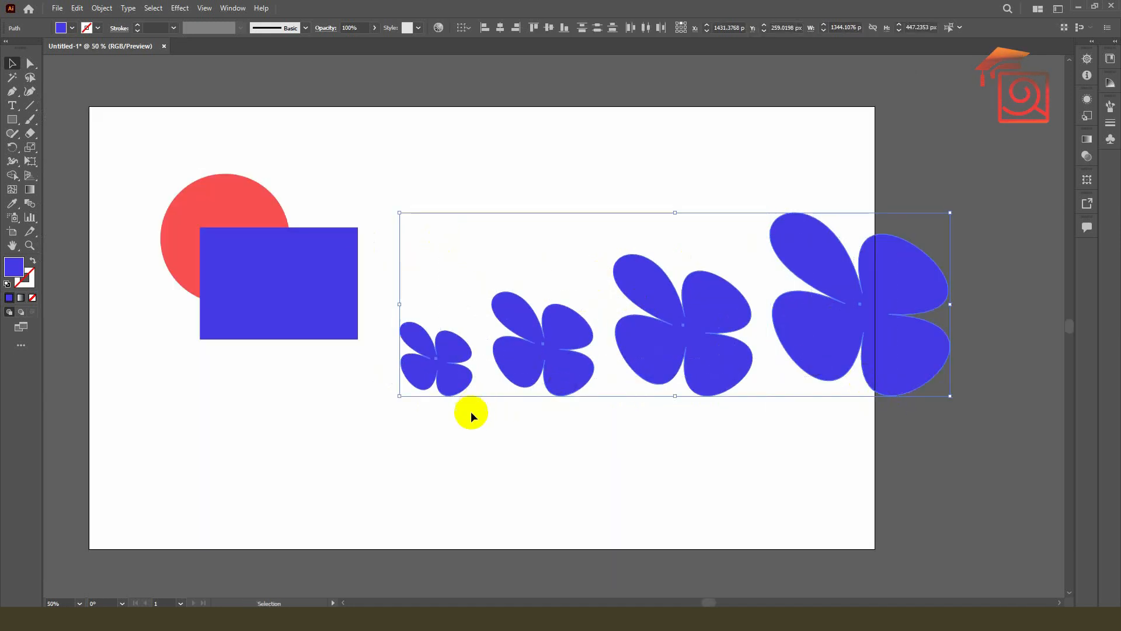
pyautogui.click(547, 456)
pyautogui.moveTo(399, 196); pyautogui.dragTo(689, 191)
pyautogui.click(489, 137)
pyautogui.click(656, 283)
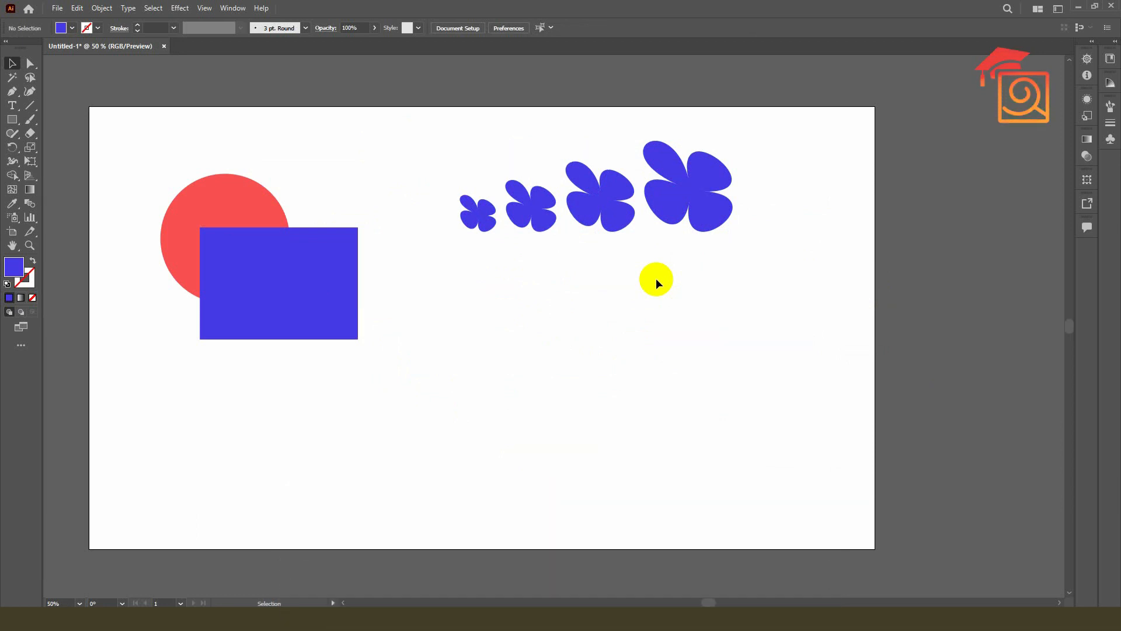
# Step: Select all four flowers and move them together to the artboard's lower-left area, below the circle and rectangle
pyautogui.click(476, 207)
pyautogui.click(531, 196)
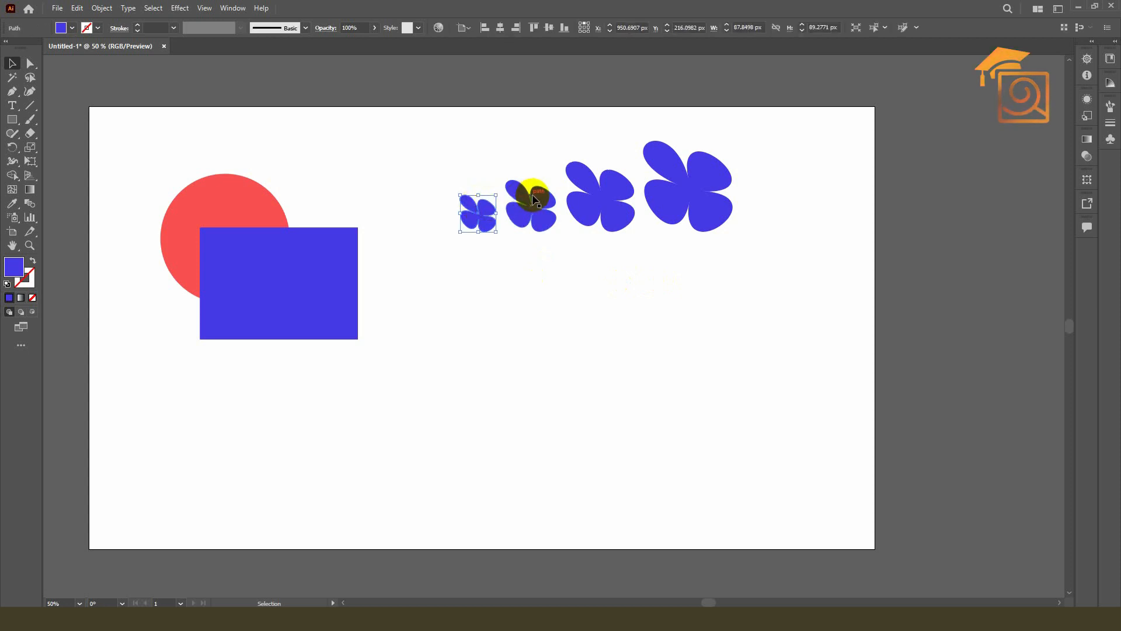
pyautogui.click(601, 193)
pyautogui.click(681, 177)
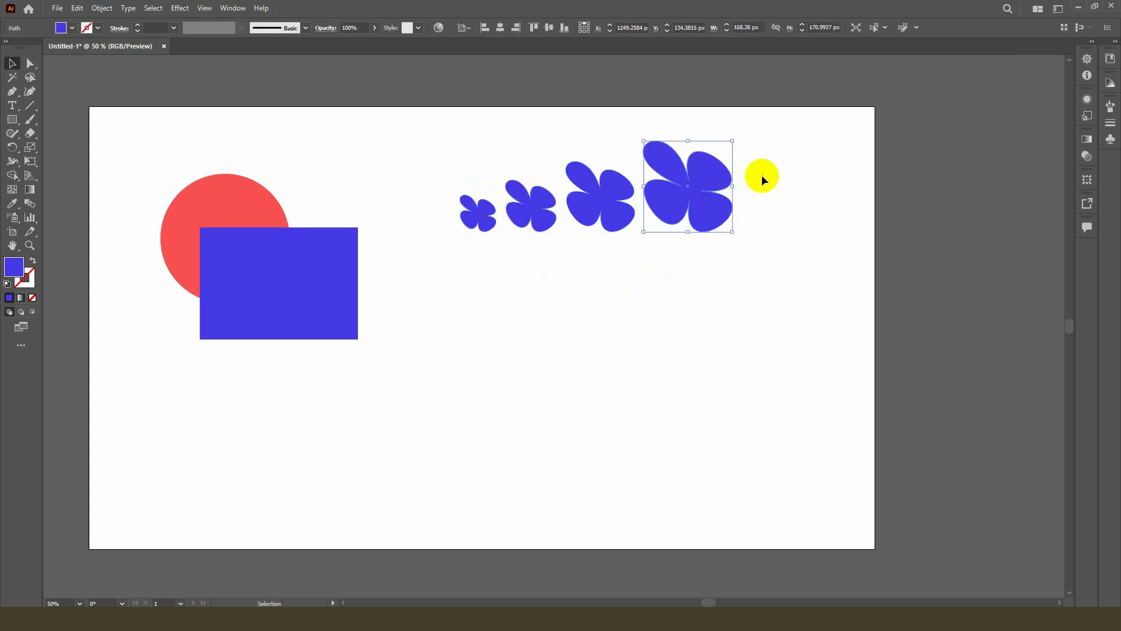
pyautogui.moveTo(806, 287); pyautogui.dragTo(442, 142)
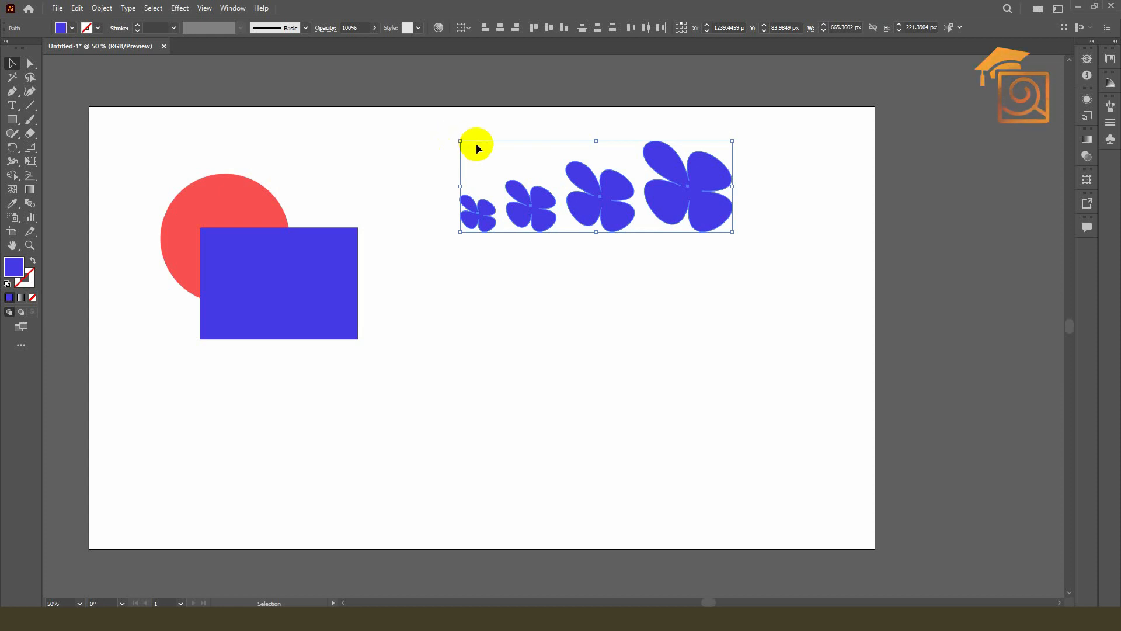
pyautogui.moveTo(596, 221); pyautogui.dragTo(289, 498)
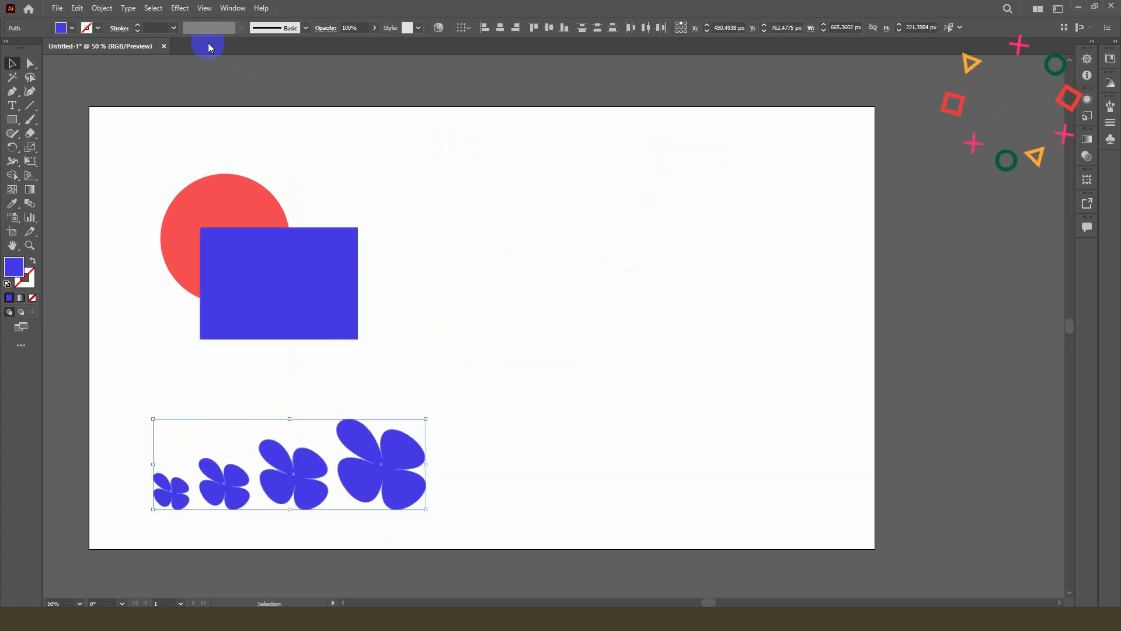
# Step: Show the Actions panel, select the Default Actions set and place the panel over the artboard's right edge
pyautogui.click(230, 9)
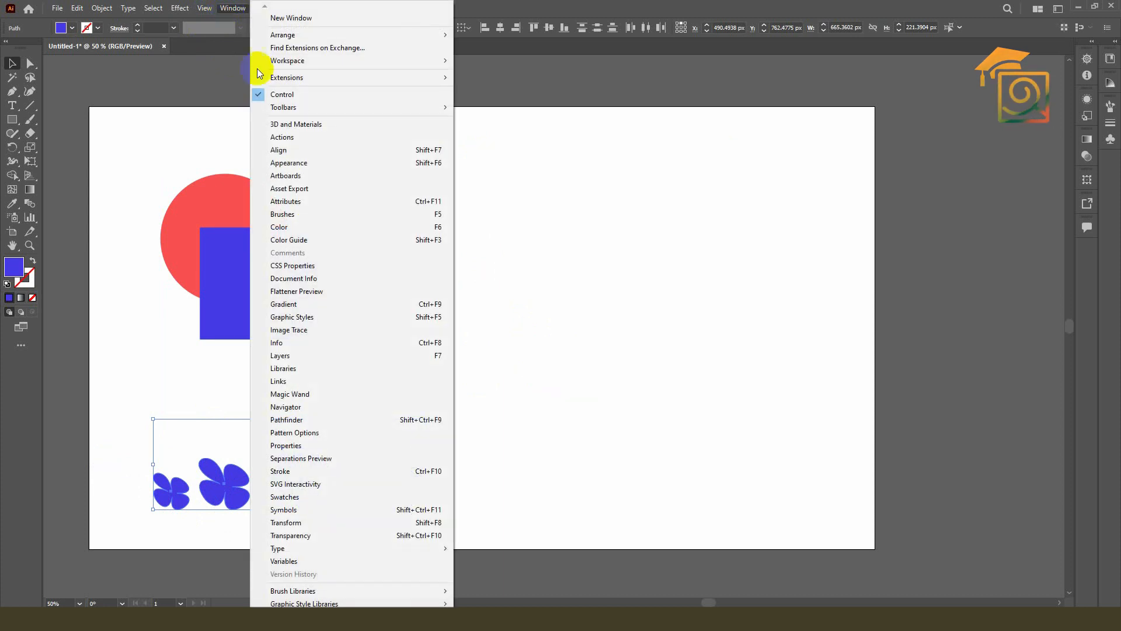
pyautogui.click(279, 138)
pyautogui.moveTo(783, 83); pyautogui.dragTo(712, 85)
pyautogui.click(691, 116)
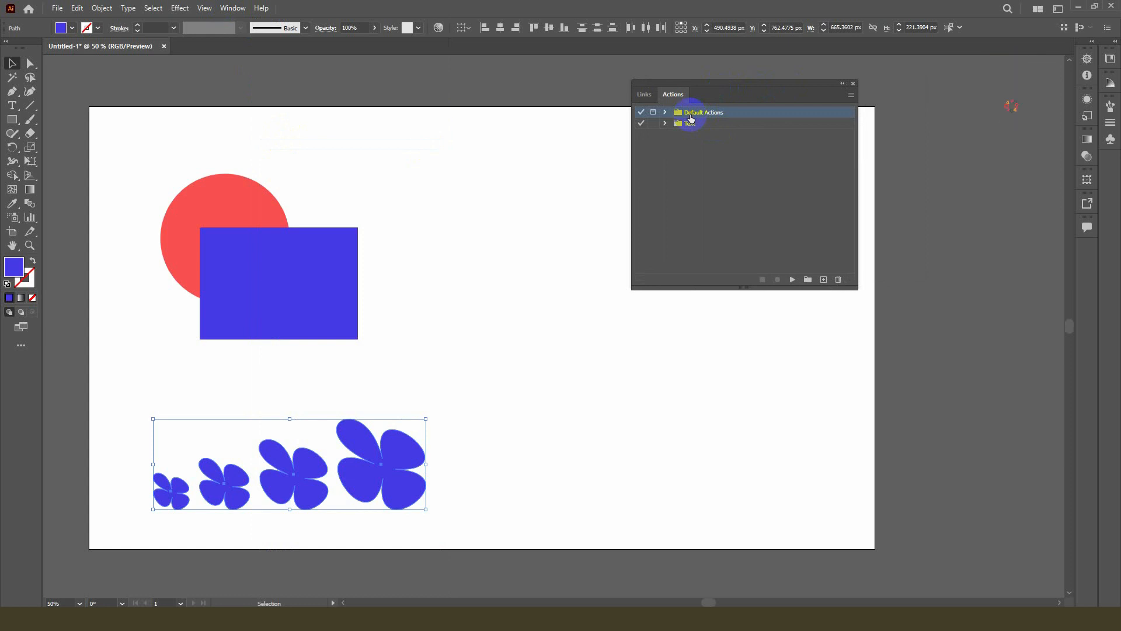
pyautogui.click(695, 125)
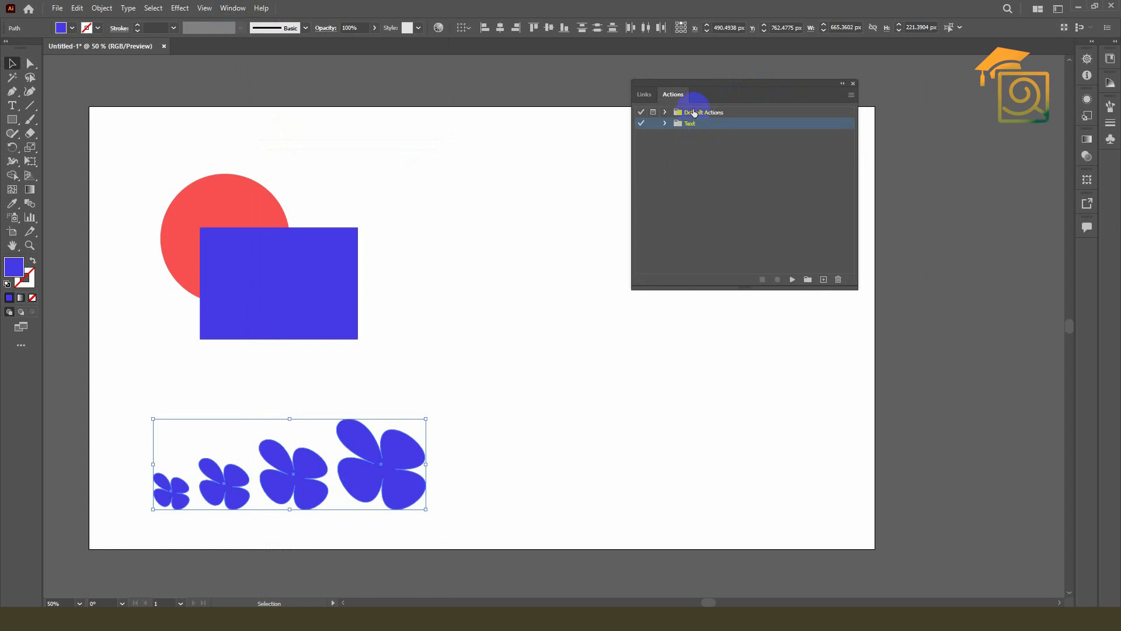
pyautogui.click(692, 114)
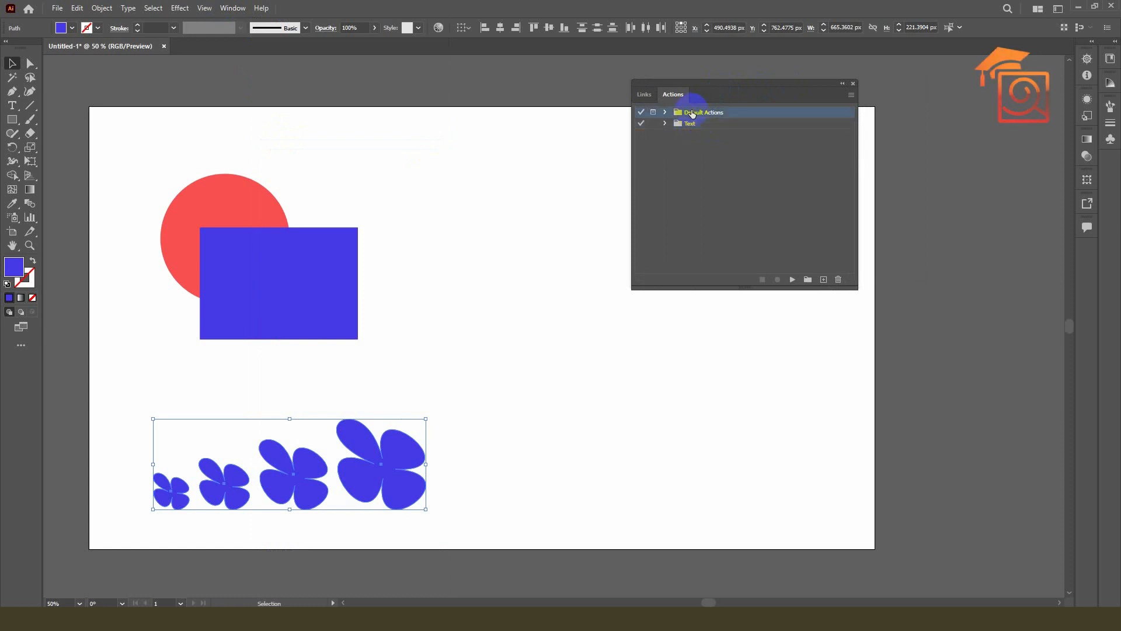
pyautogui.moveTo(717, 84); pyautogui.dragTo(901, 89)
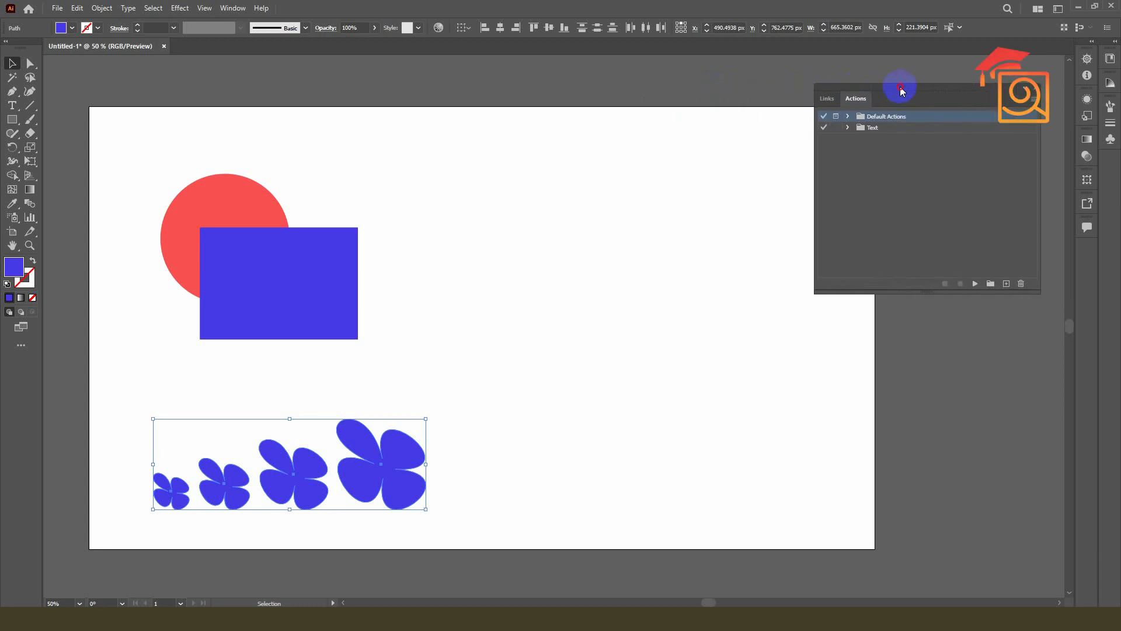
# Step: Expand the Default Actions set, lengthen its list and examine the recorded steps of Opacity 60 and Opacity 40 Screen
pyautogui.click(848, 116)
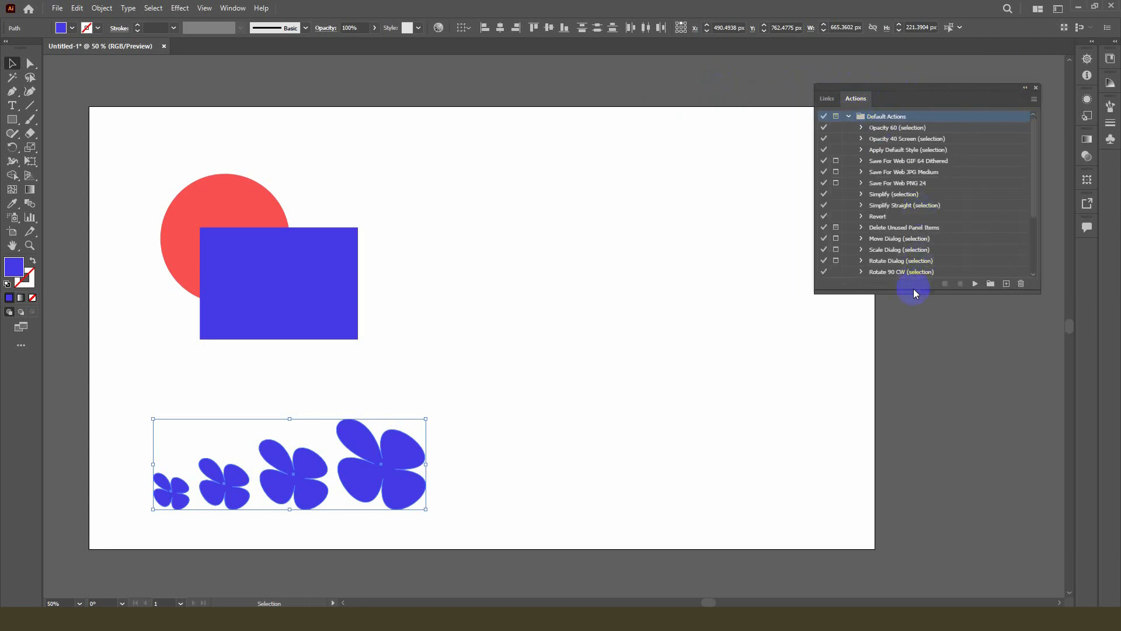
pyautogui.moveTo(914, 293); pyautogui.dragTo(911, 538)
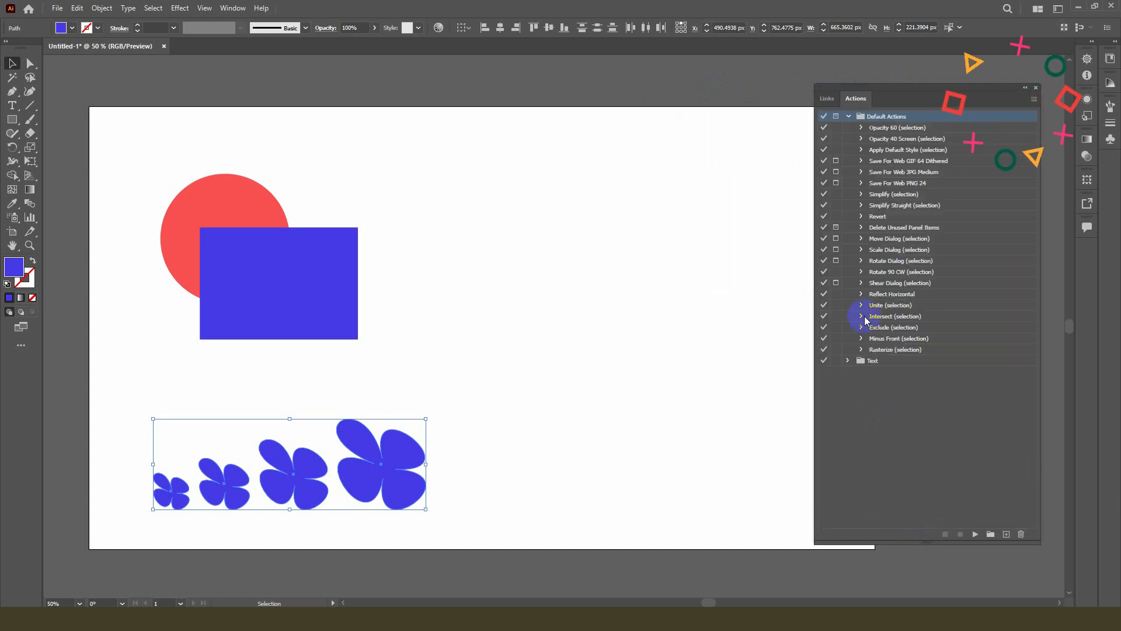
pyautogui.click(861, 127)
pyautogui.click(862, 128)
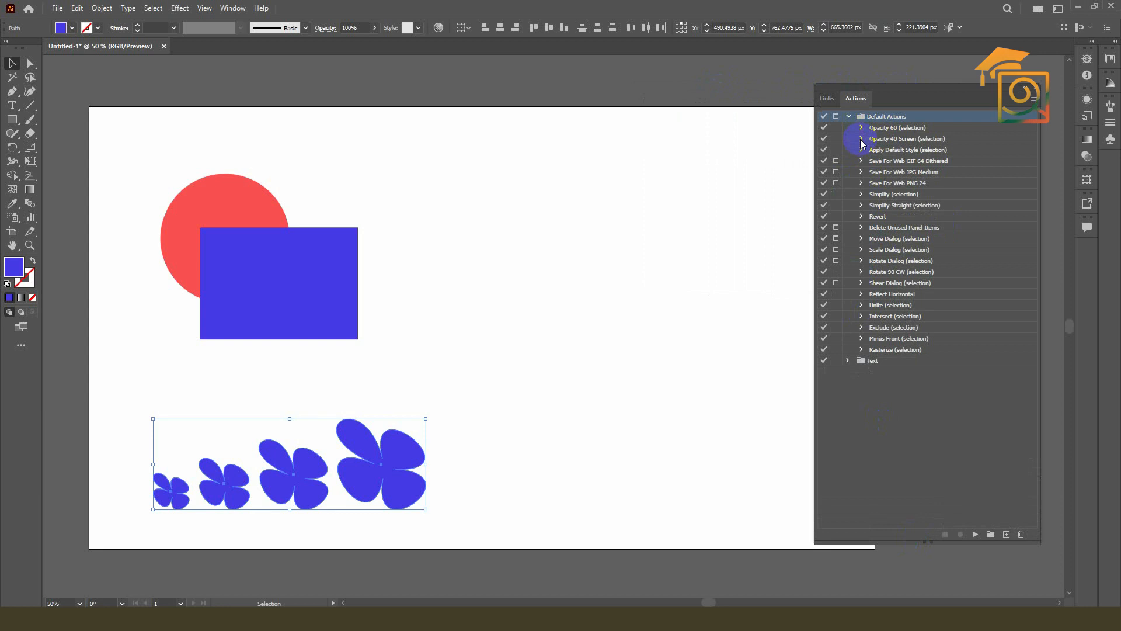
pyautogui.click(862, 139)
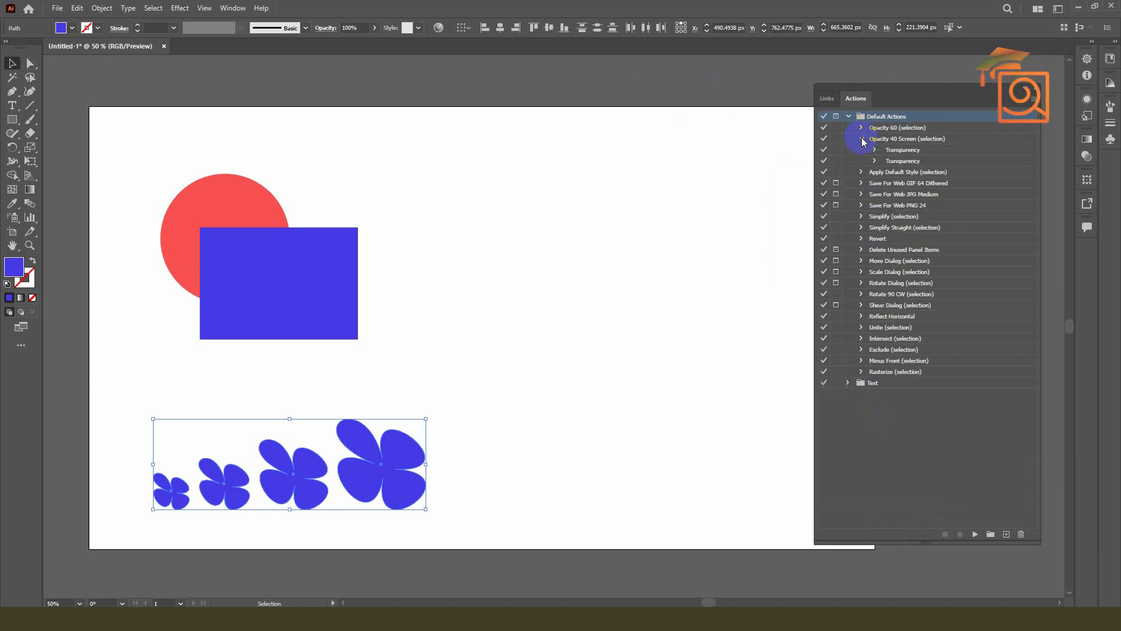
pyautogui.click(861, 139)
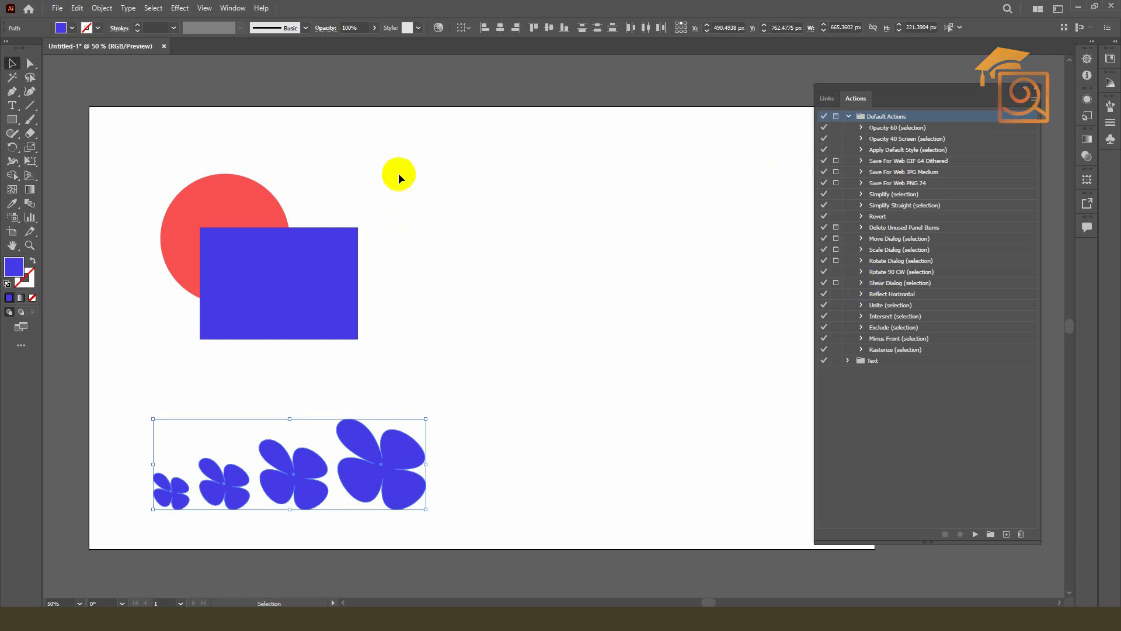
# Step: Apply the Opacity 60 action to the blue rectangle, followed by the Opacity 40 Screen action
pyautogui.click(344, 264)
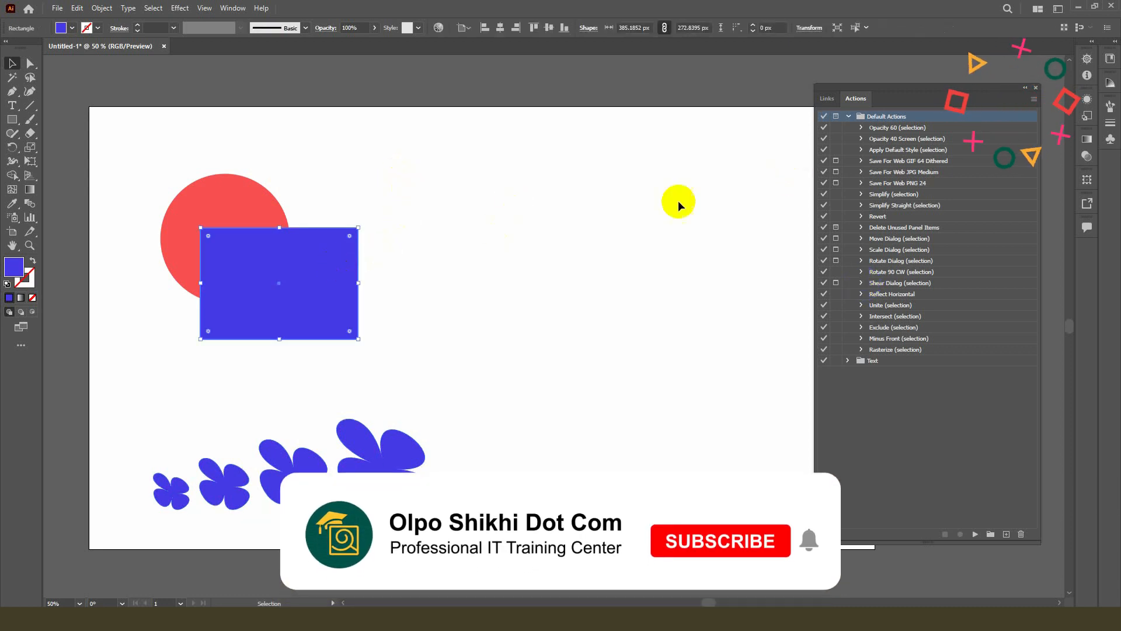
pyautogui.click(882, 130)
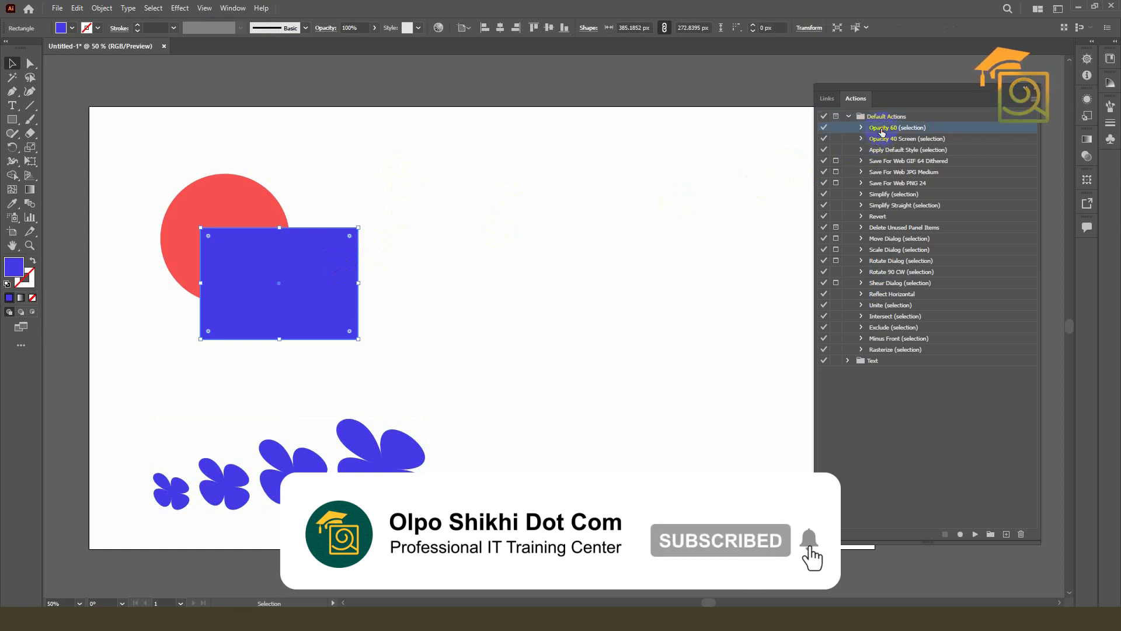
pyautogui.click(975, 534)
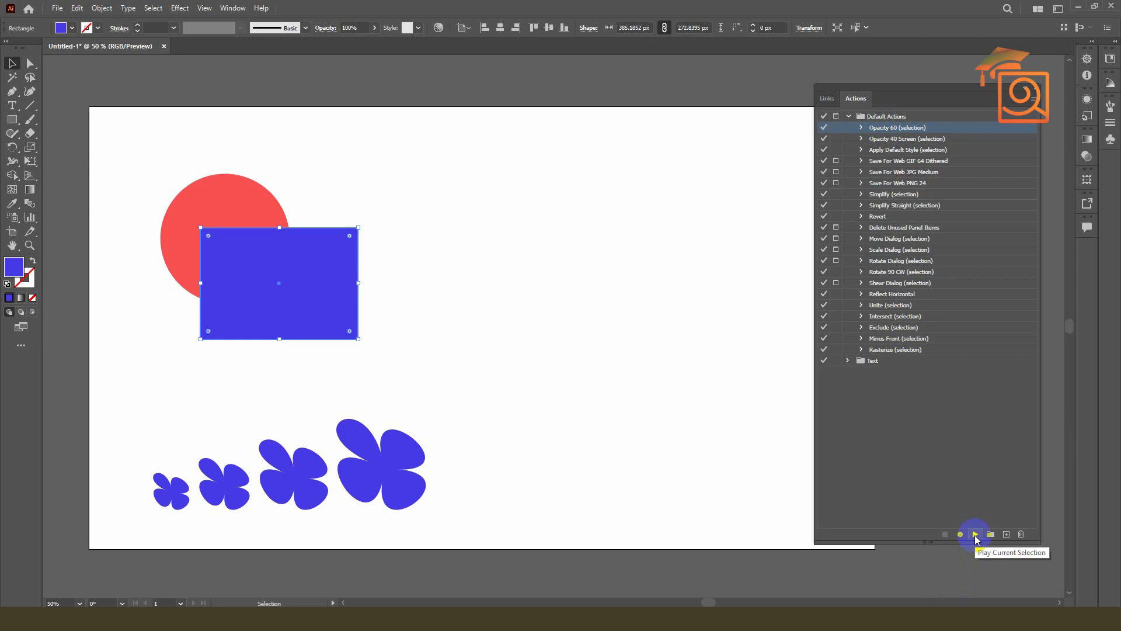
pyautogui.click(975, 534)
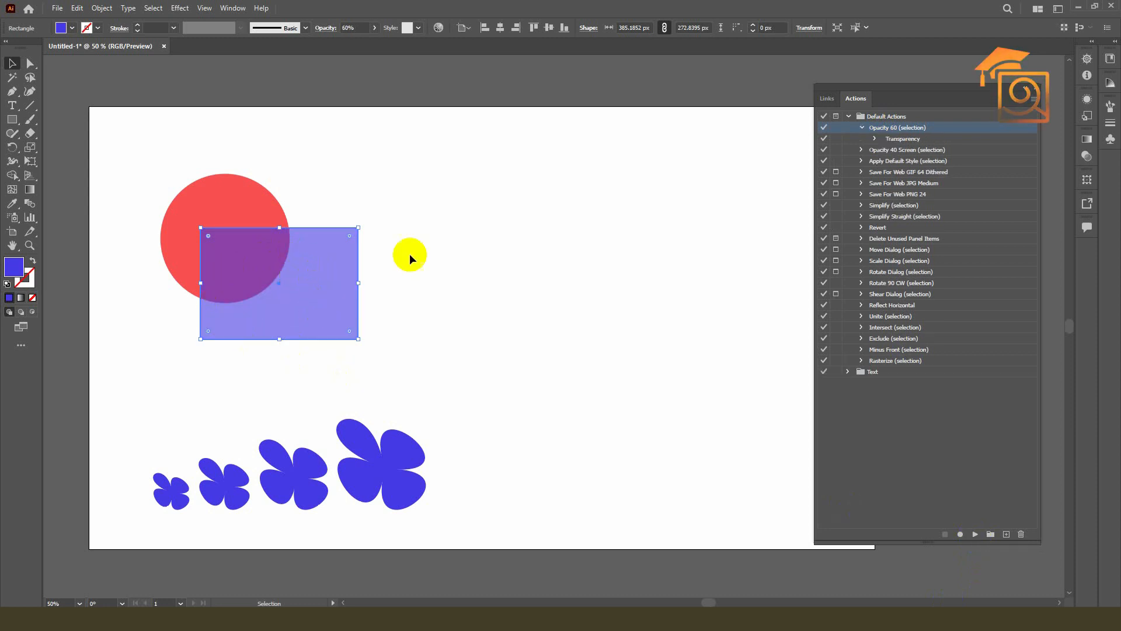
pyautogui.click(876, 149)
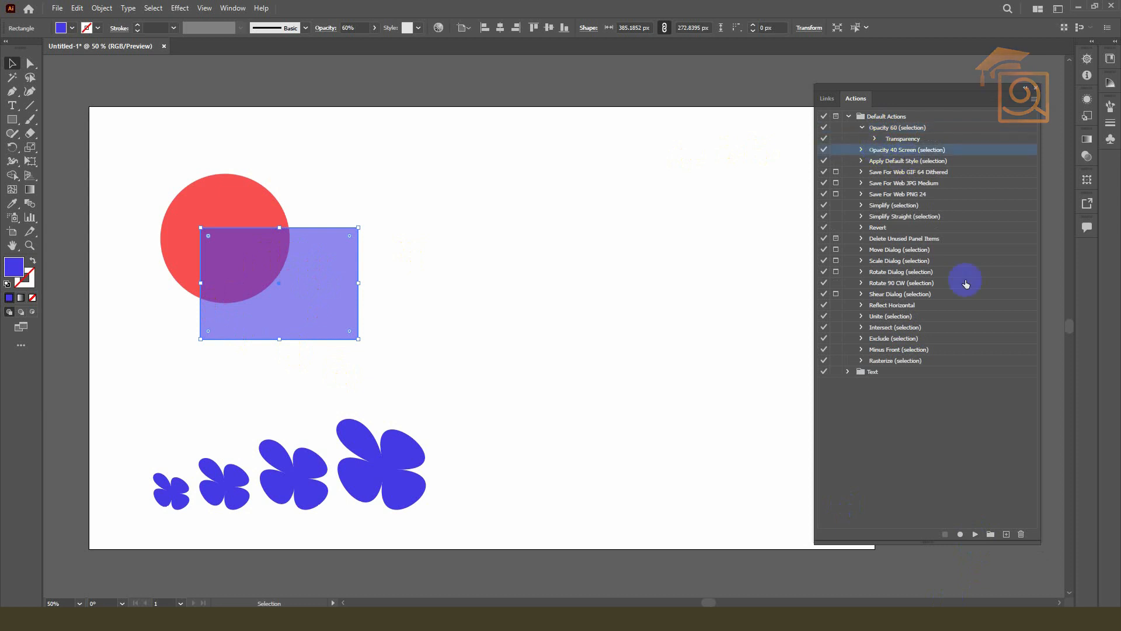
pyautogui.click(976, 533)
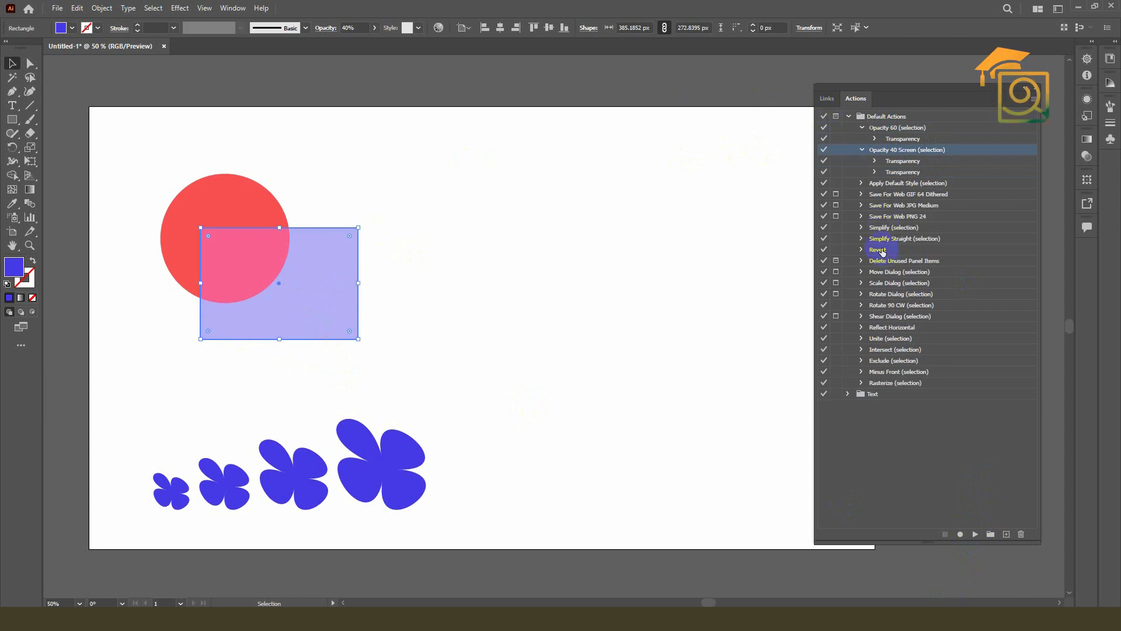
# Step: Play the Shear Dialog action on the rectangle, shearing it 45° along the horizontal axis
pyautogui.click(879, 318)
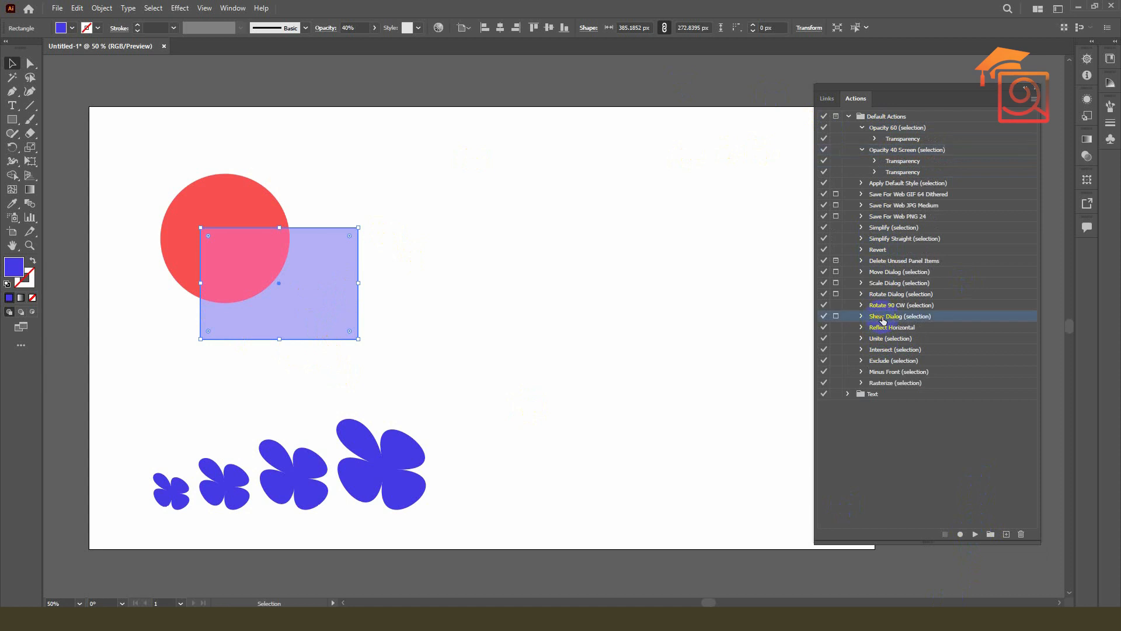
pyautogui.click(861, 317)
pyautogui.click(861, 317)
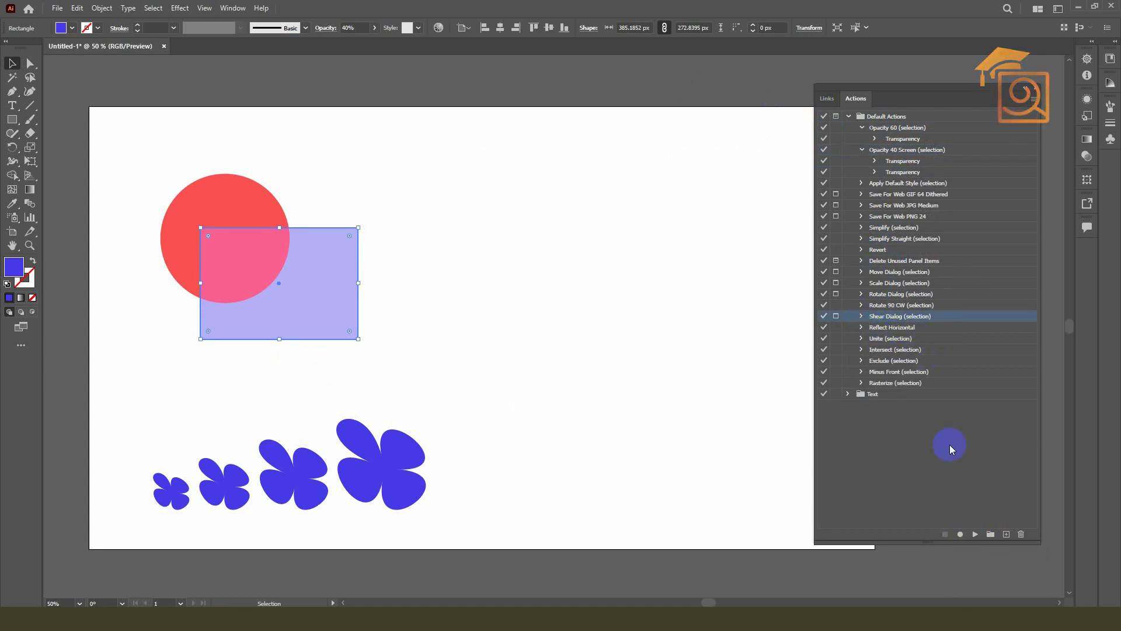
pyautogui.click(970, 529)
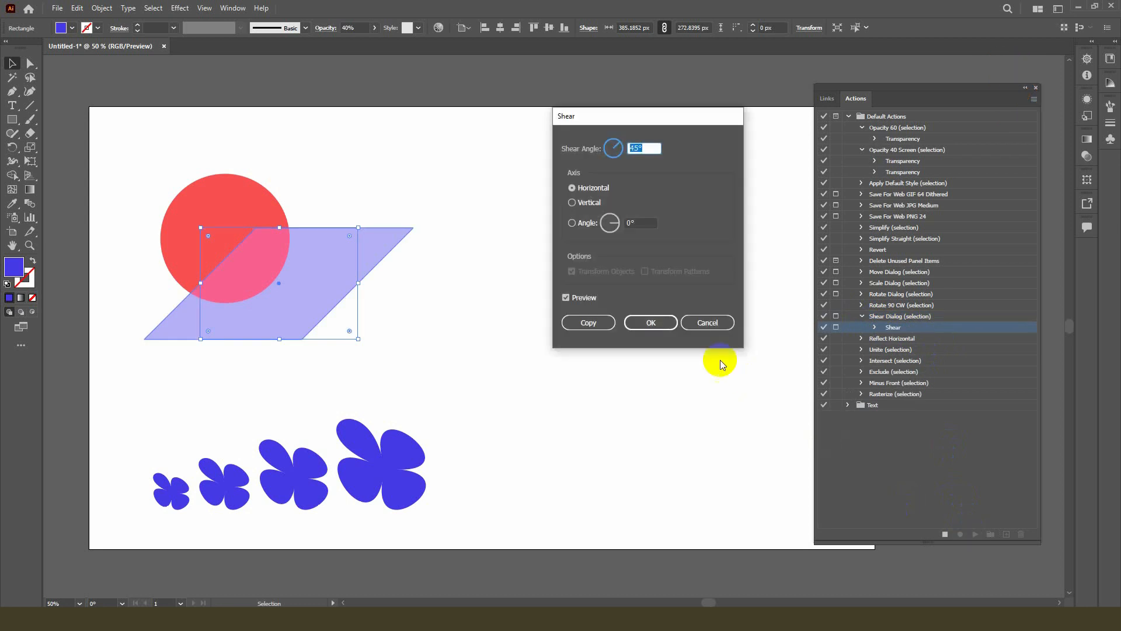
pyautogui.click(661, 325)
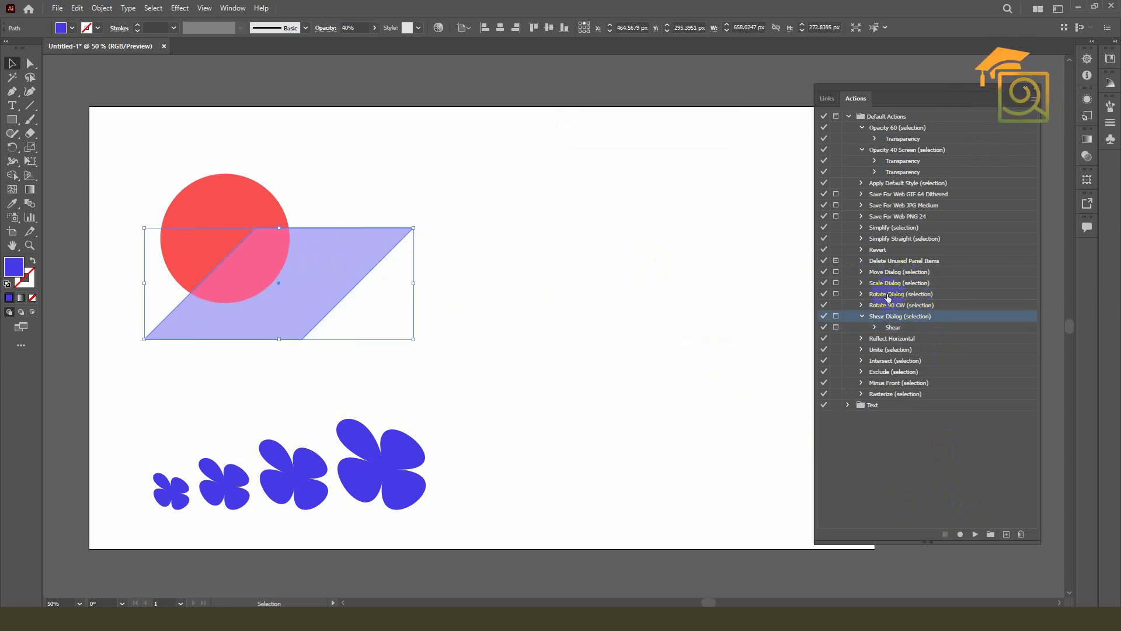
# Step: Play the Rotate Dialog action on the sheared rectangle and accept the rotation so it tilts counterclockwise
pyautogui.click(888, 294)
pyautogui.click(975, 534)
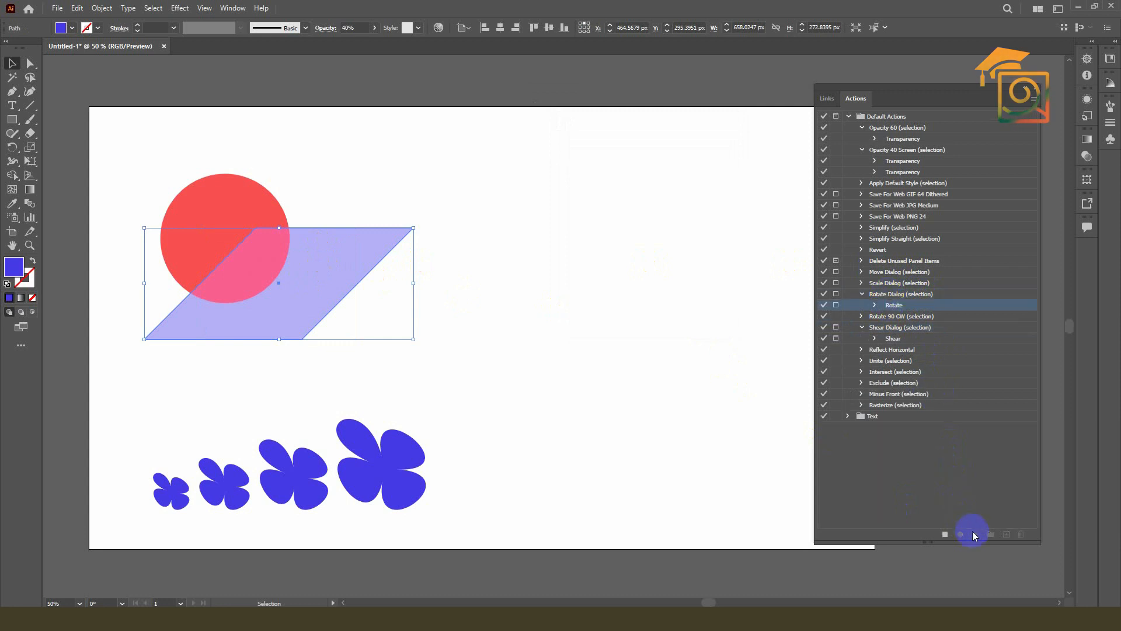
pyautogui.click(576, 429)
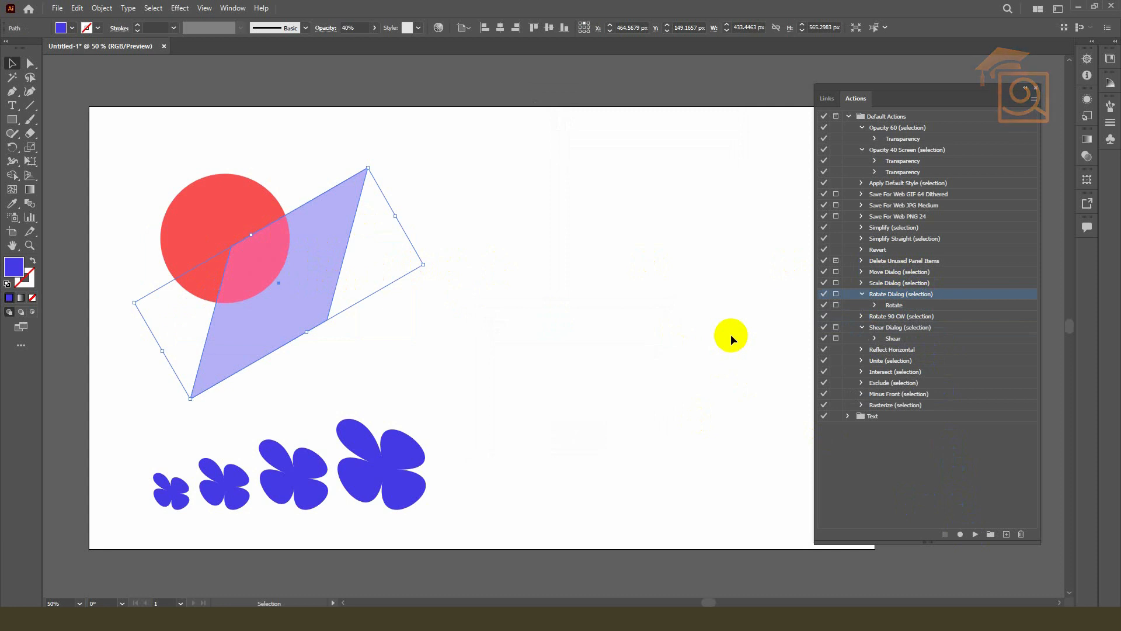
# Step: Add the red circle to the selection and try the Unite and Intersect actions on both shapes, undoing each
pyautogui.keyDown('shift'); pyautogui.click(253, 217); pyautogui.keyUp('shift')
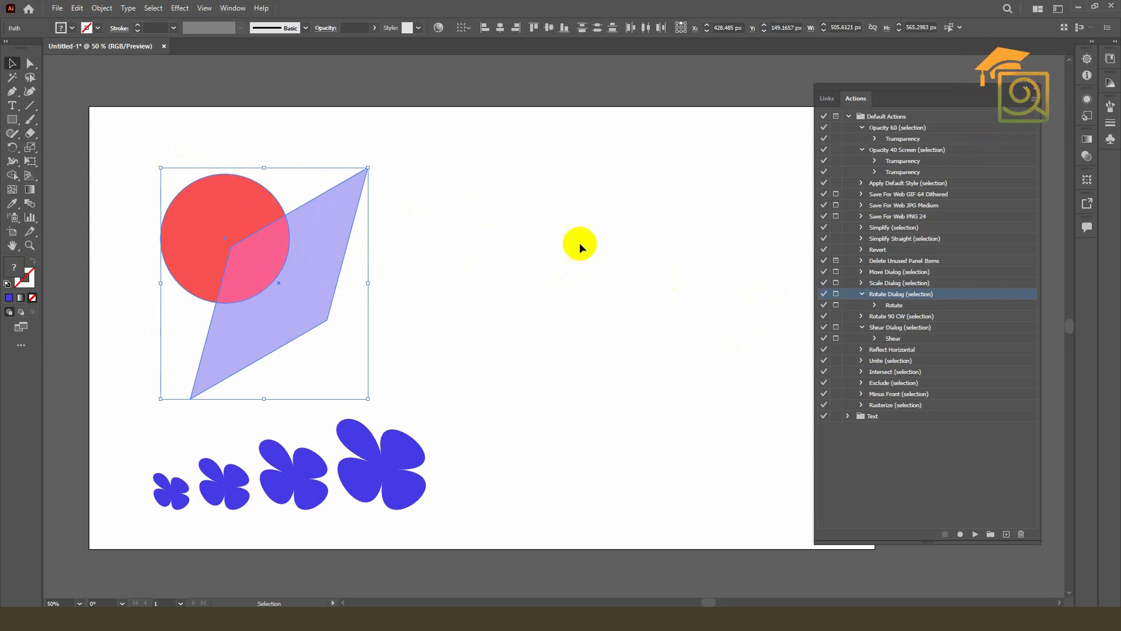
pyautogui.click(880, 362)
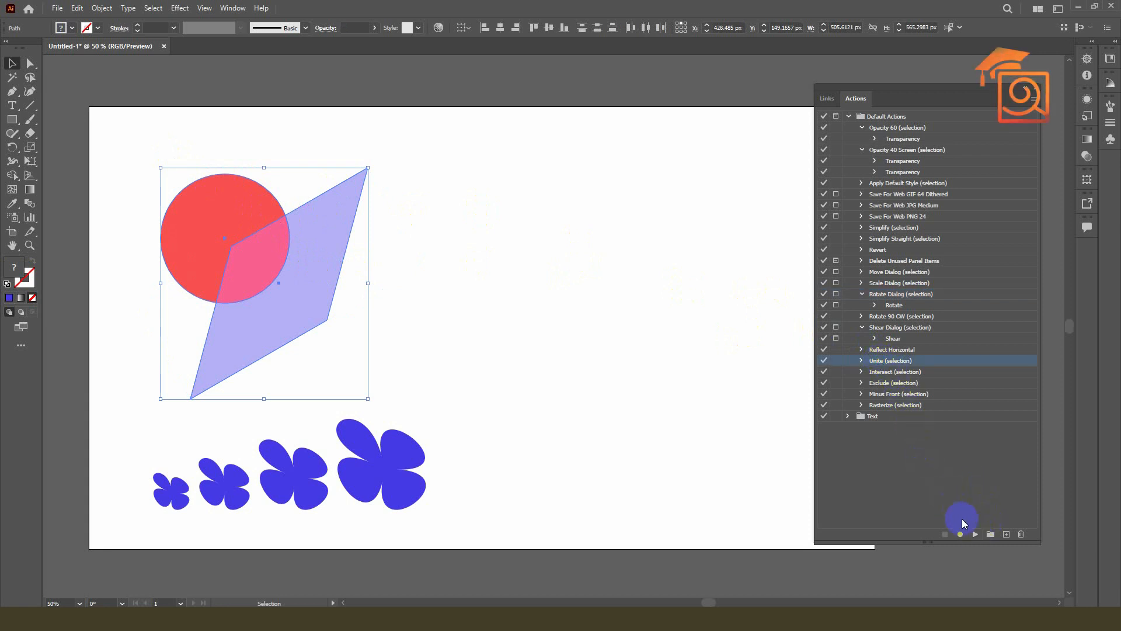
pyautogui.click(975, 534)
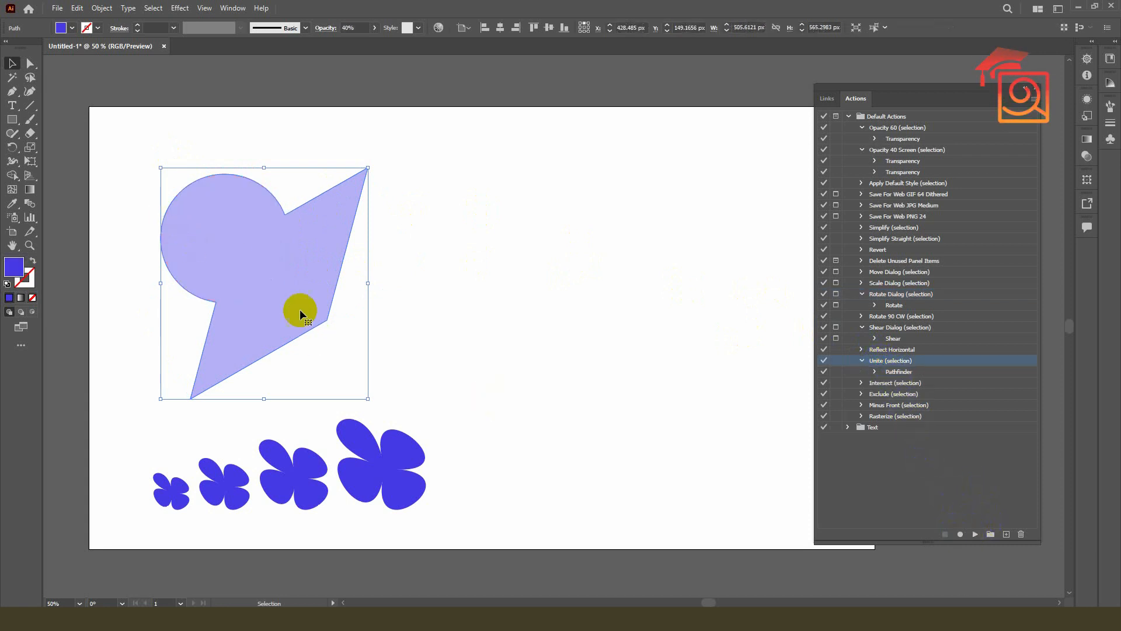
pyautogui.hotkey('ctrl', 'z')
pyautogui.click(892, 384)
pyautogui.click(975, 533)
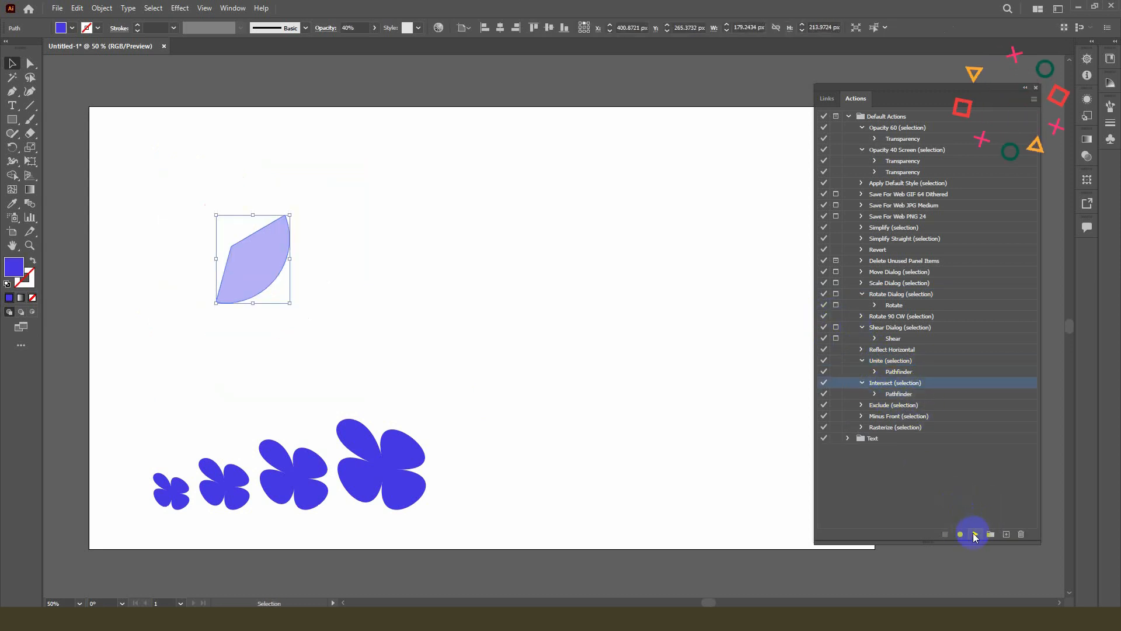
pyautogui.hotkey('ctrl', 'z')
# Step: Try the Exclude and Minus Front actions on the circle and the sheared shape, undoing each
pyautogui.click(876, 405)
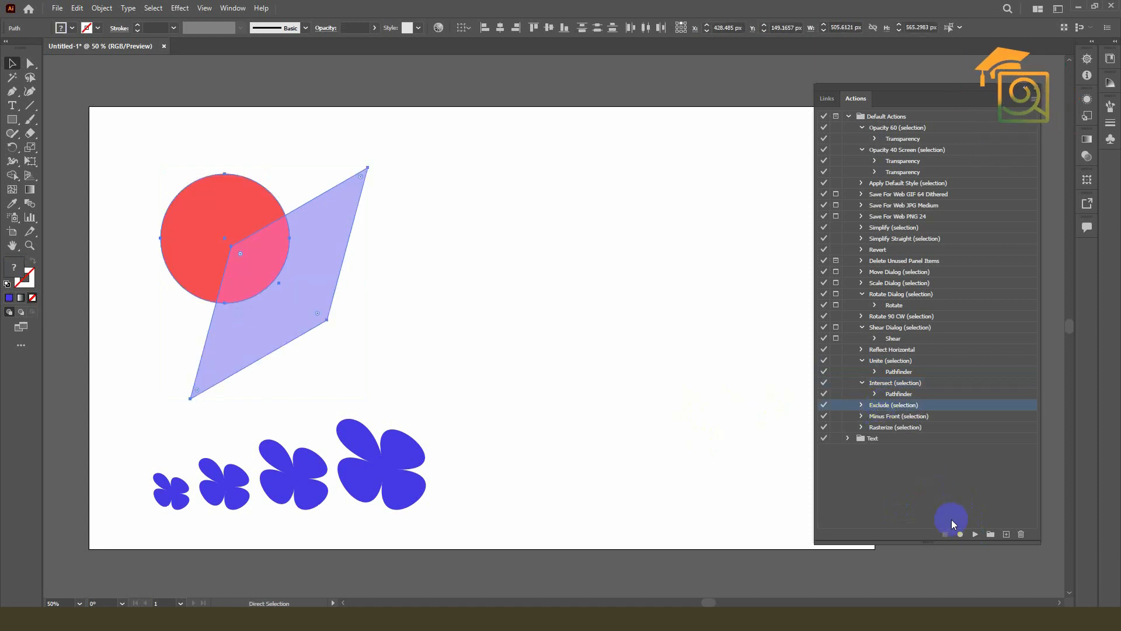
pyautogui.click(975, 533)
pyautogui.hotkey('ctrl', 'z')
pyautogui.click(892, 428)
pyautogui.click(975, 534)
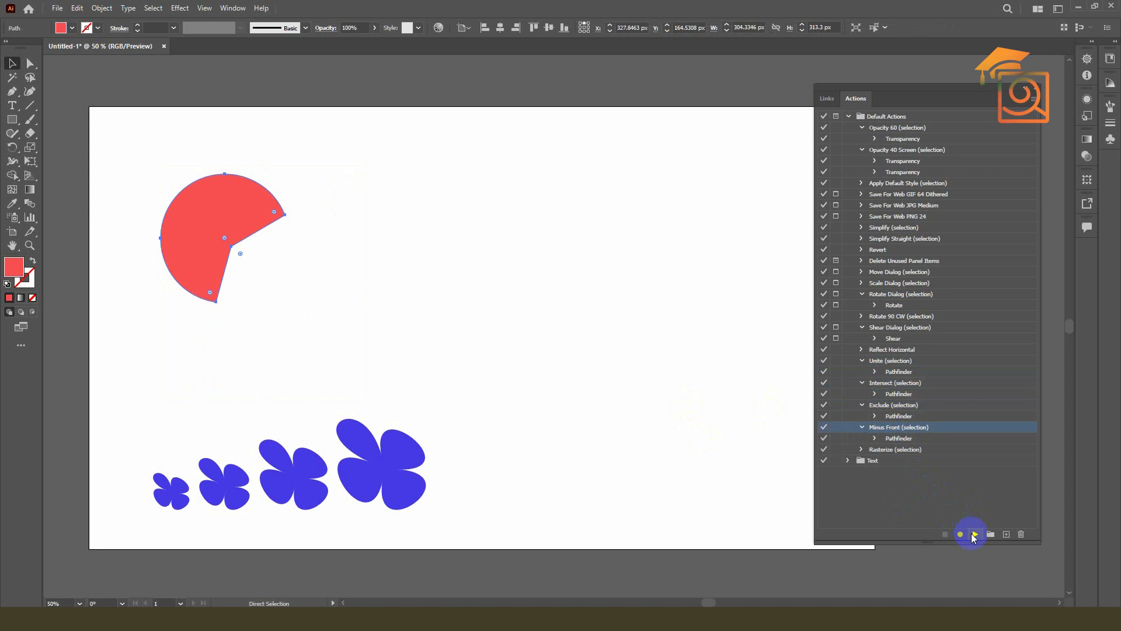
pyautogui.hotkey('ctrl', 'z')
# Step: Try the Rasterize action on the circle and the sheared shape, and undo it
pyautogui.click(890, 449)
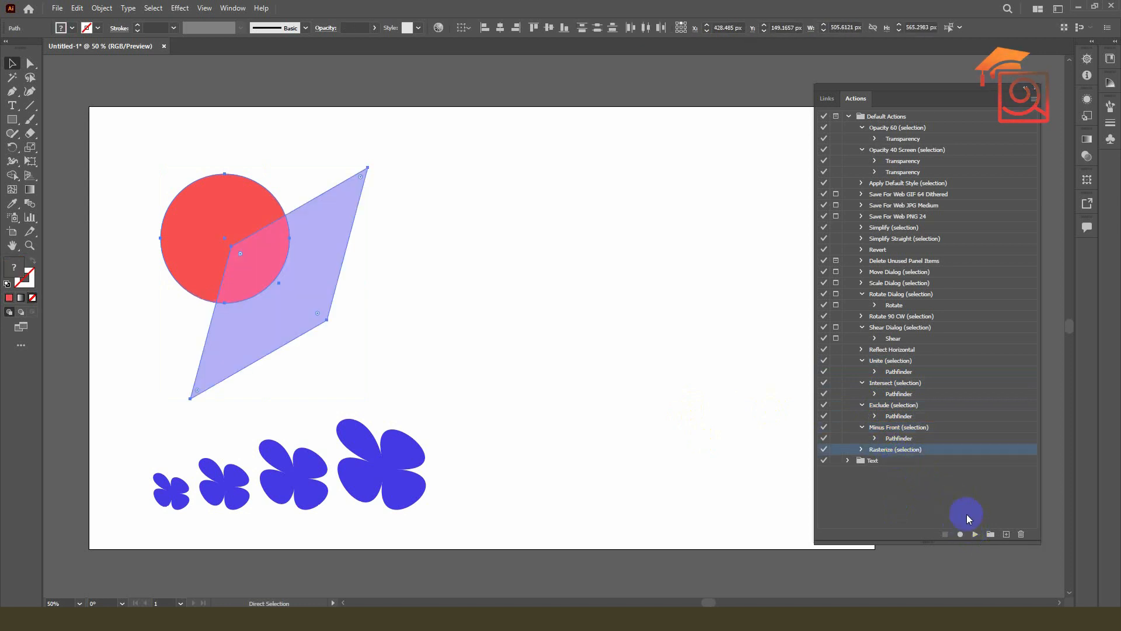
pyautogui.click(974, 533)
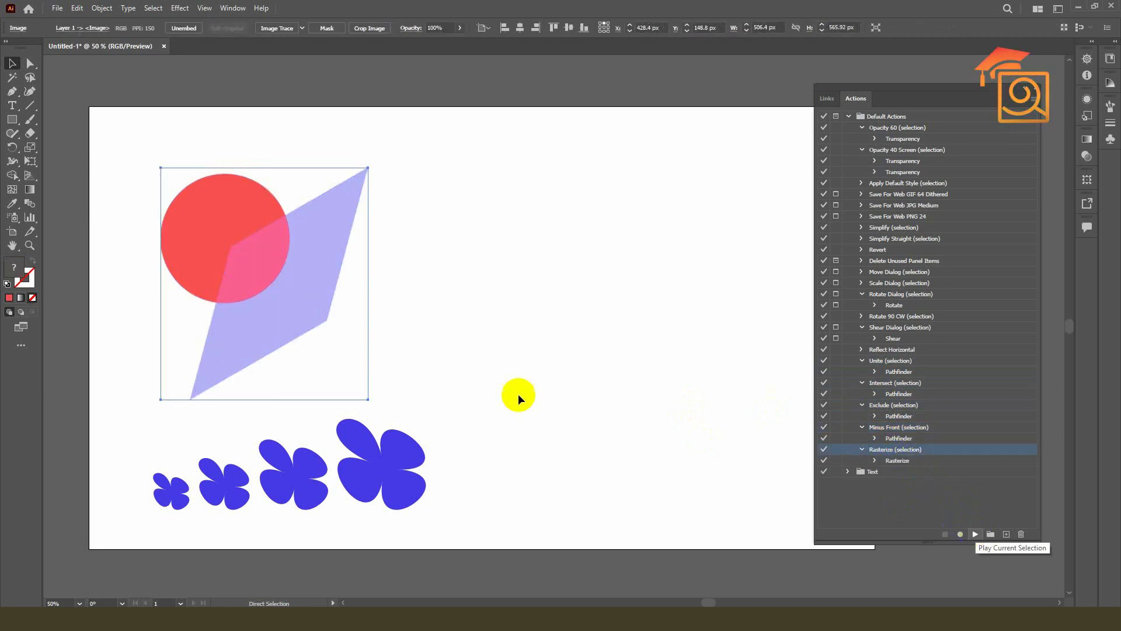
pyautogui.hotkey('ctrl', 'z')
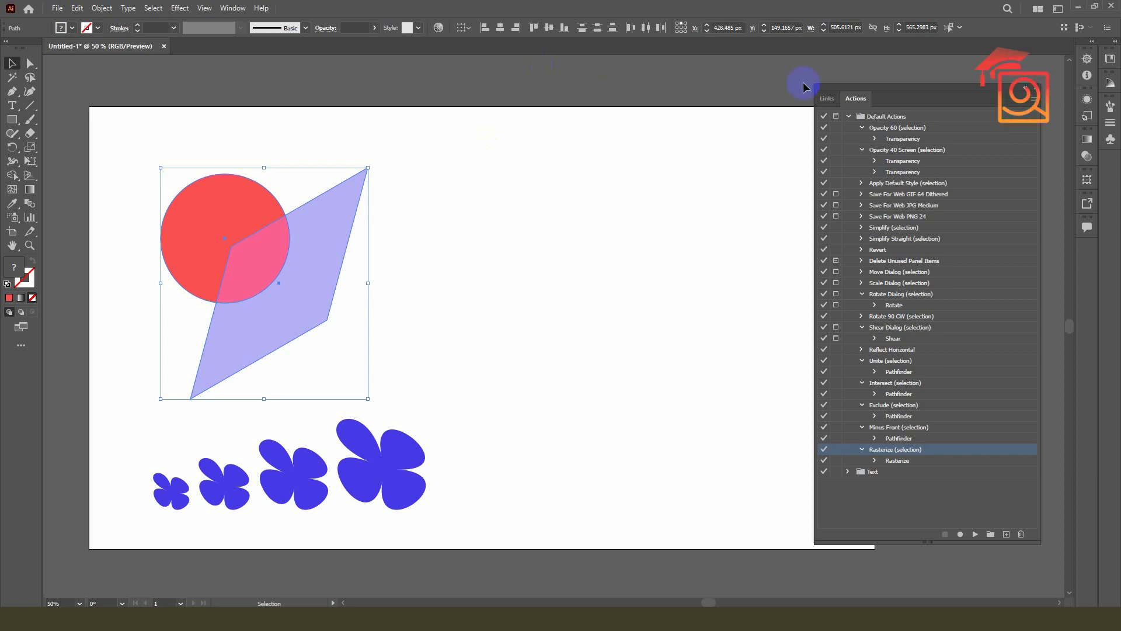
# Step: Collapse the Default Actions set and add the text "Lorem" beside the sheared shape, scaled up to about 156 pt
pyautogui.click(849, 117)
pyautogui.click(441, 195)
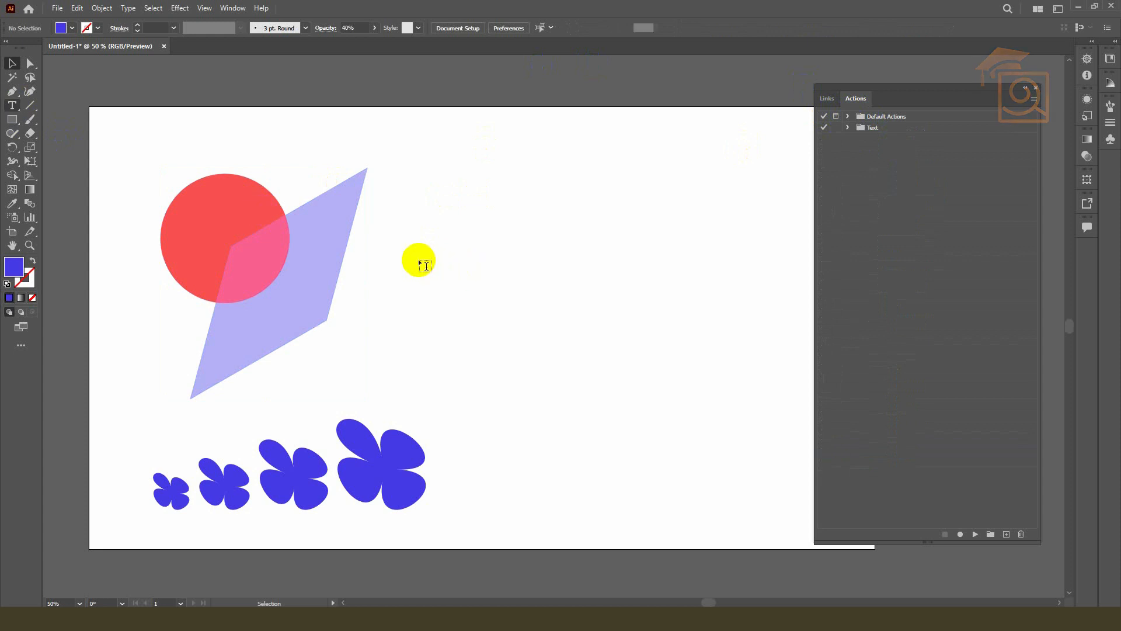
pyautogui.click(447, 235)
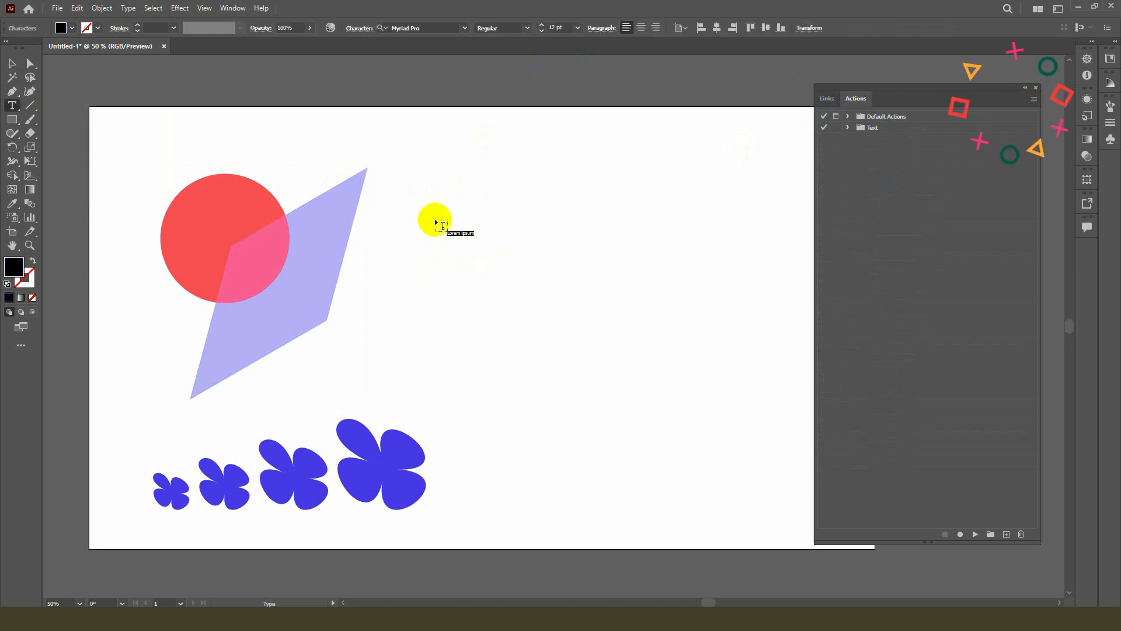
pyautogui.moveTo(460, 233); pyautogui.dragTo(543, 239)
pyautogui.press('BackSpace')
pyautogui.press('Escape')
pyautogui.moveTo(466, 238); pyautogui.dragTo(650, 349)
# Step: Move the "Lorem" text slightly up and set its font to Bebas Neue Regular
pyautogui.moveTo(559, 258); pyautogui.dragTo(553, 222)
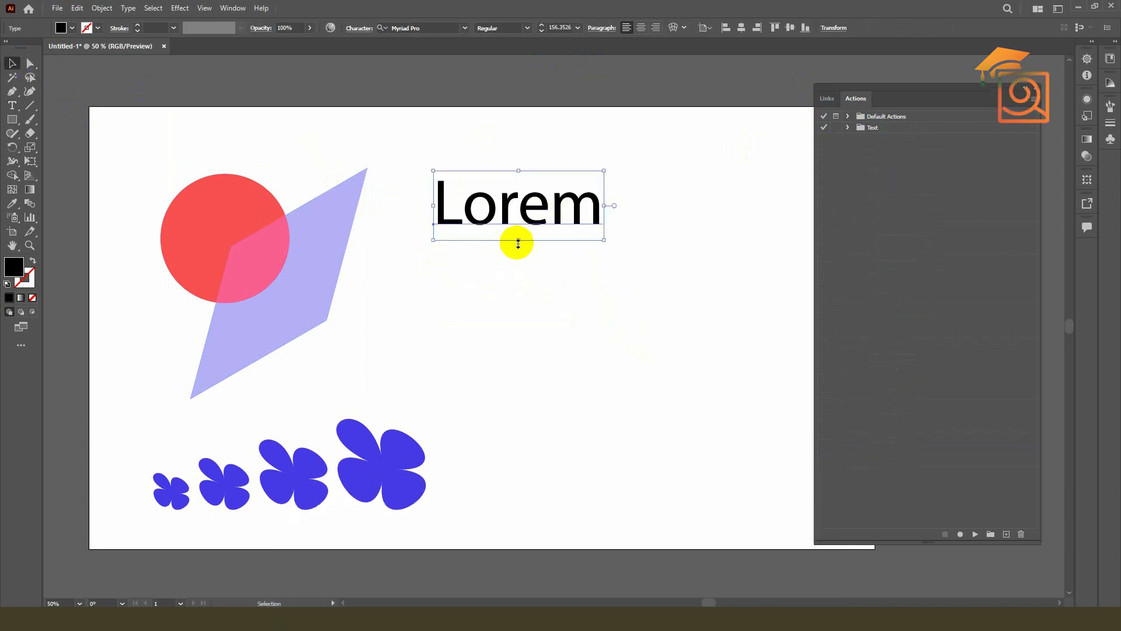
pyautogui.click(286, 30)
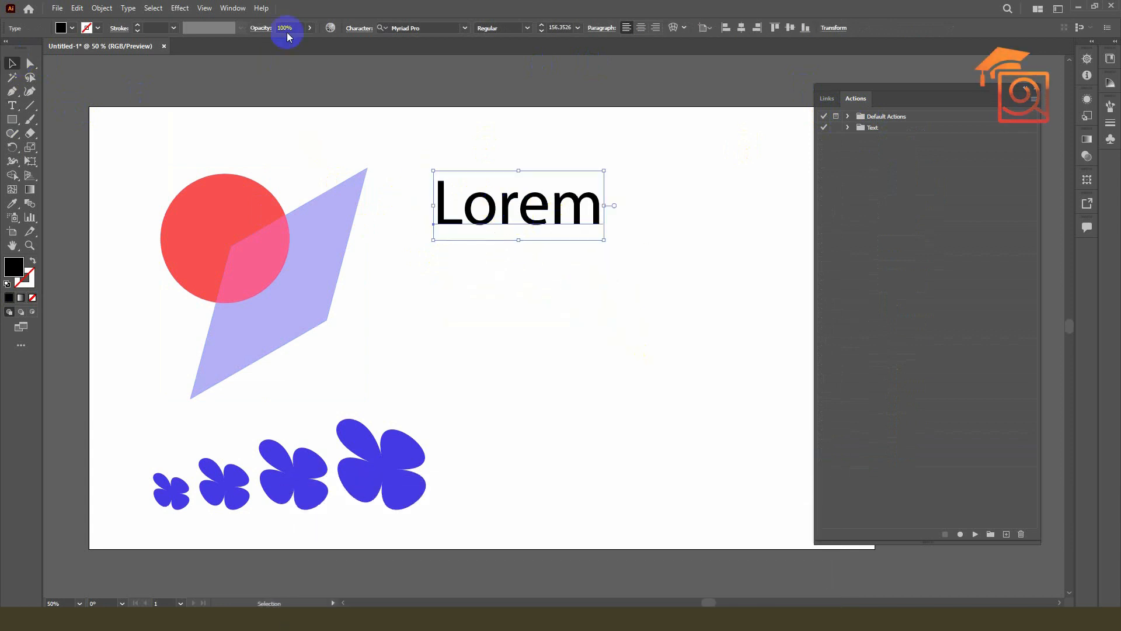
pyautogui.click(424, 28)
pyautogui.write('bebas neue')
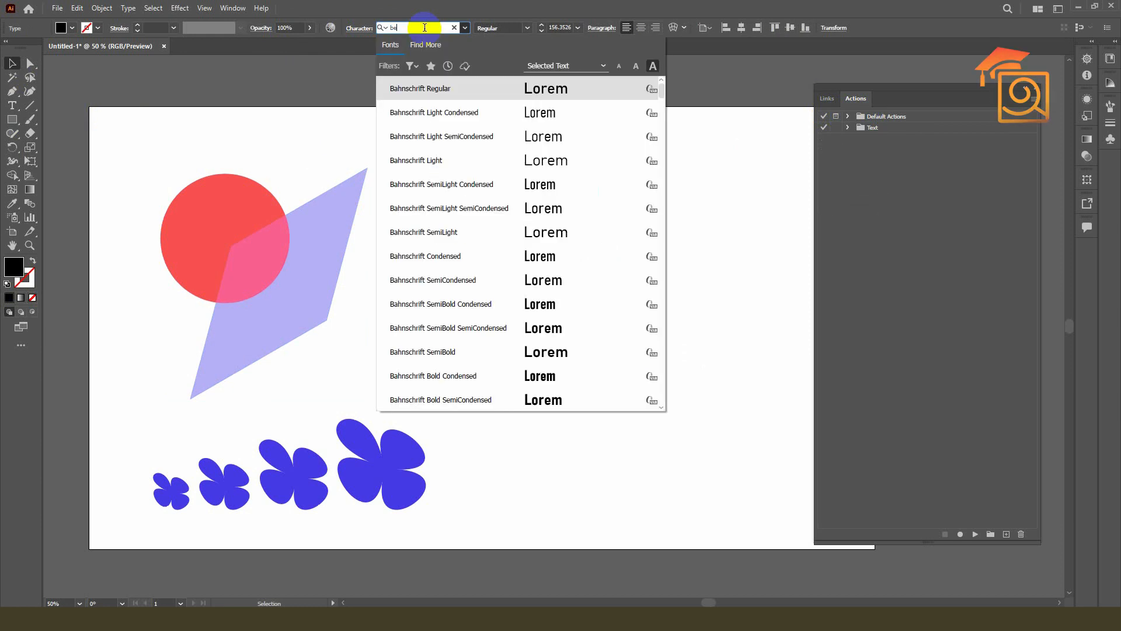
pyautogui.click(430, 84)
# Step: Try font sizes of about 229 pt and 72 pt on the text, and undo both size changes
pyautogui.moveTo(563, 235); pyautogui.dragTo(625, 274)
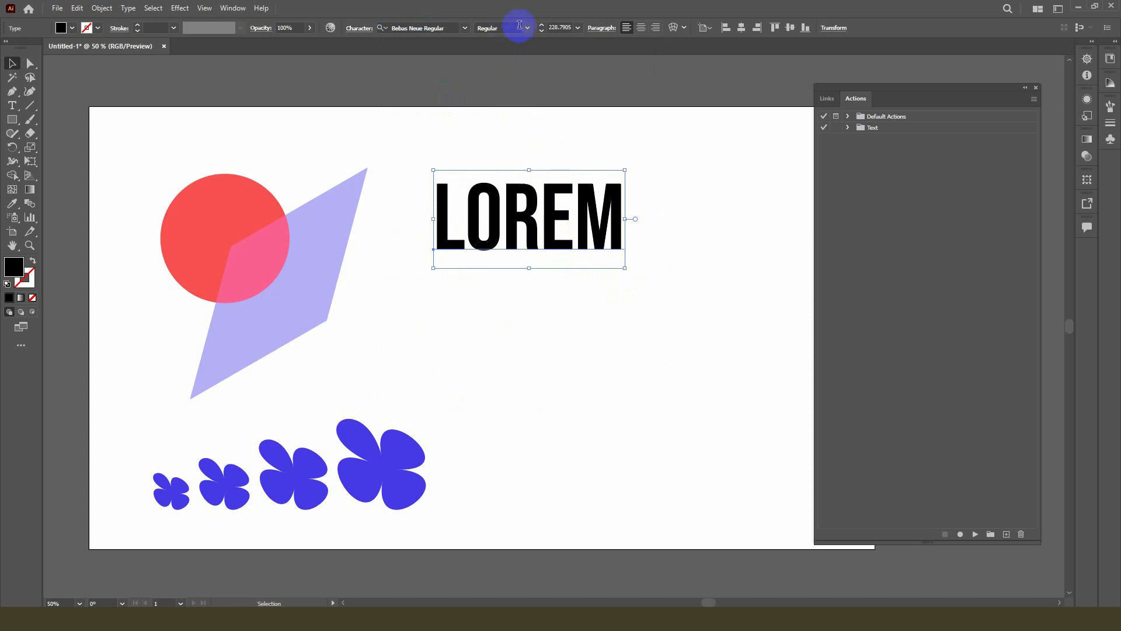
pyautogui.click(577, 28)
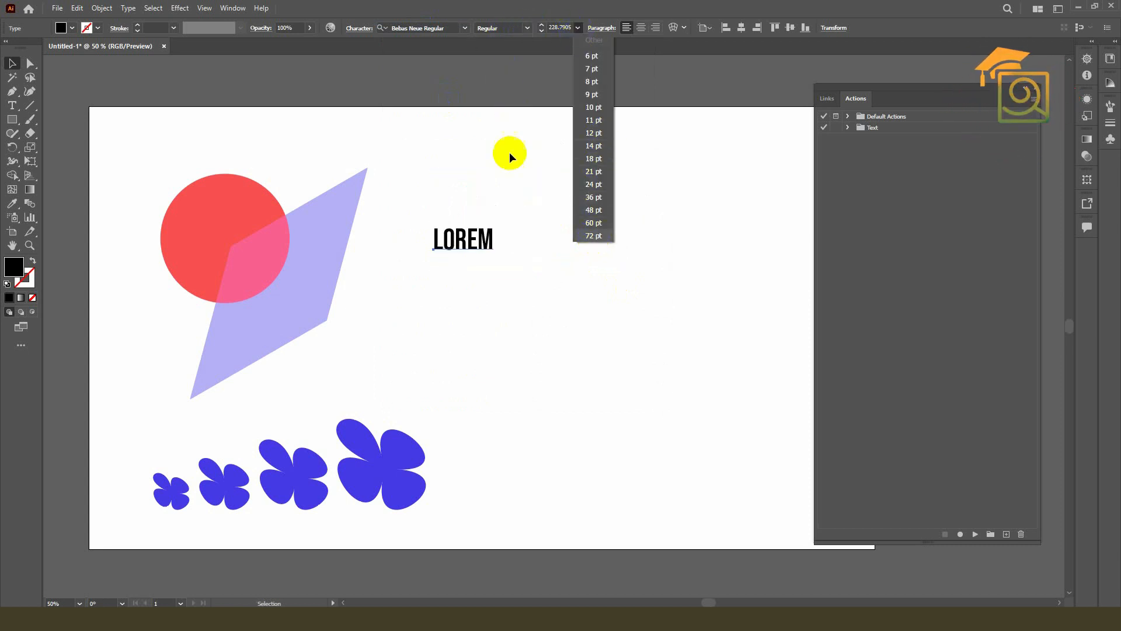
pyautogui.click(493, 243)
pyautogui.hotkey('ctrl', 'z')
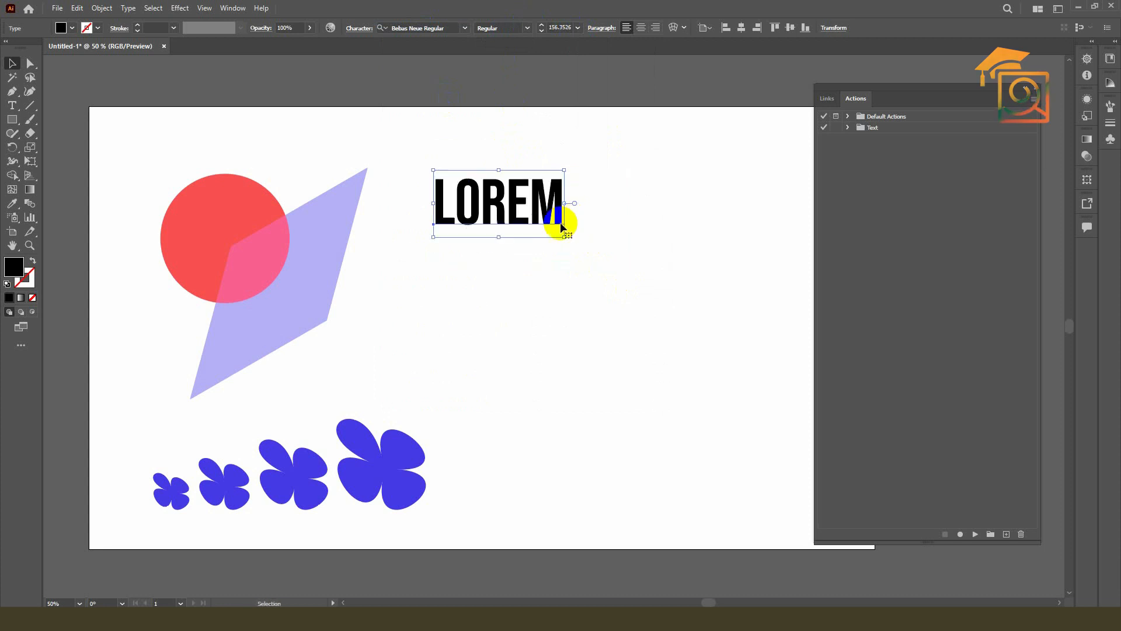
# Step: Set the text's font size to 300 pt and move it down beside the sheared shape
pyautogui.click(564, 28)
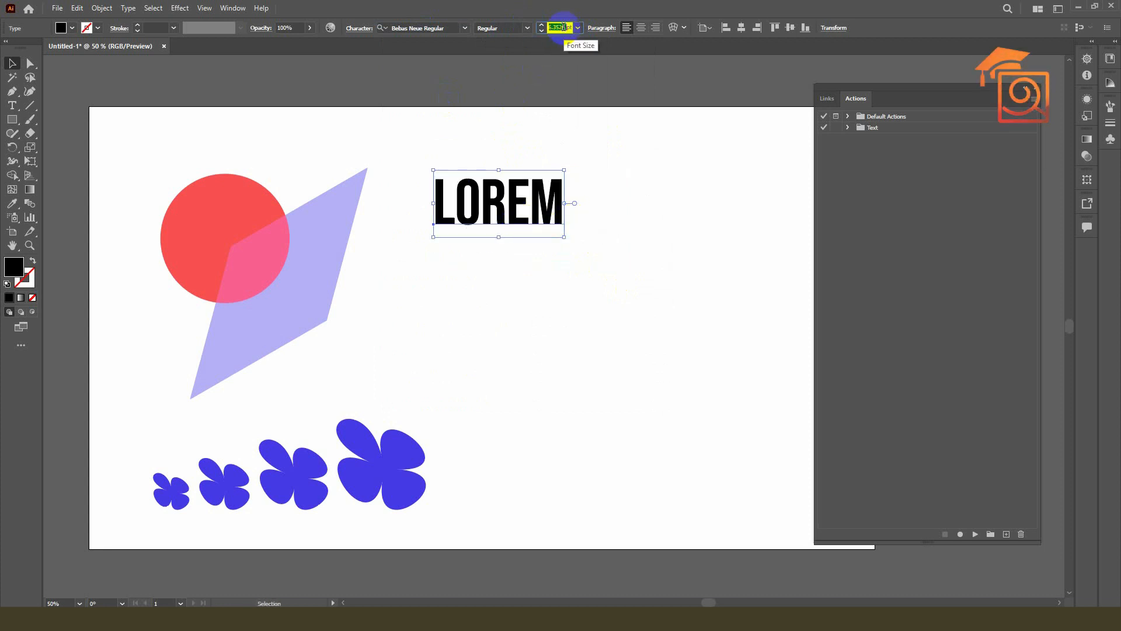
pyautogui.write('30')
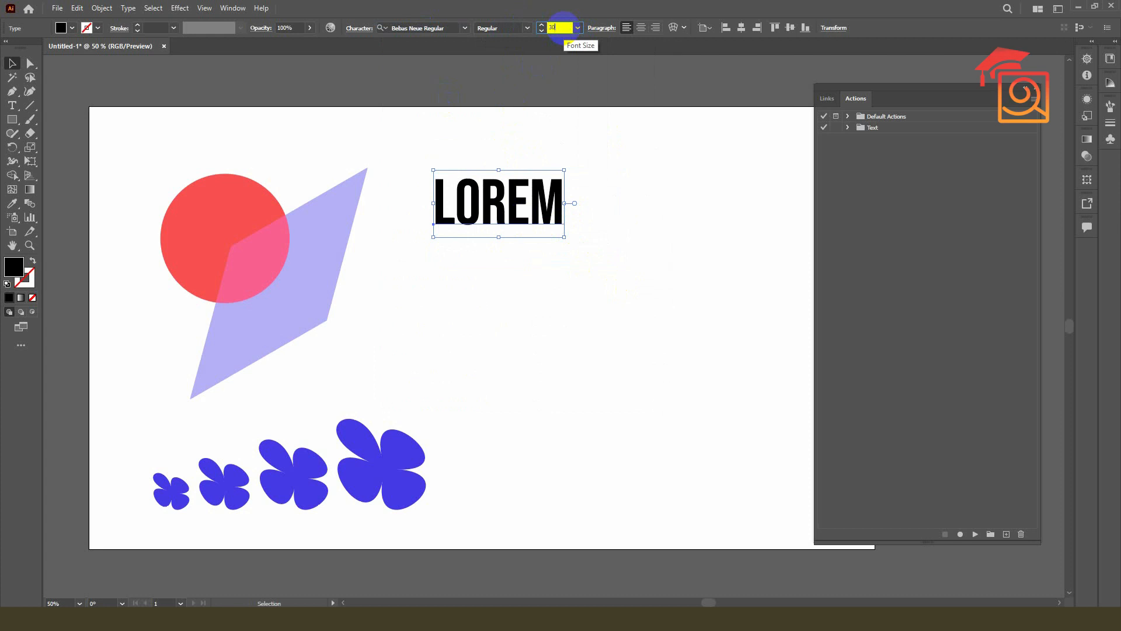
pyautogui.write('0')
pyautogui.press('Return')
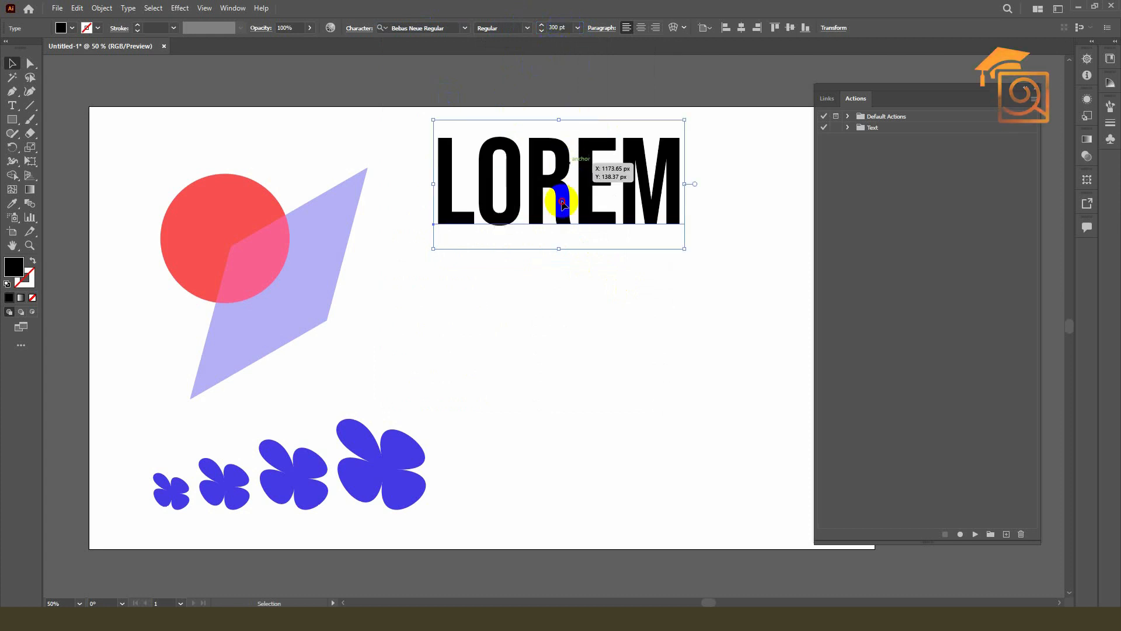
pyautogui.moveTo(560, 164); pyautogui.dragTo(546, 250)
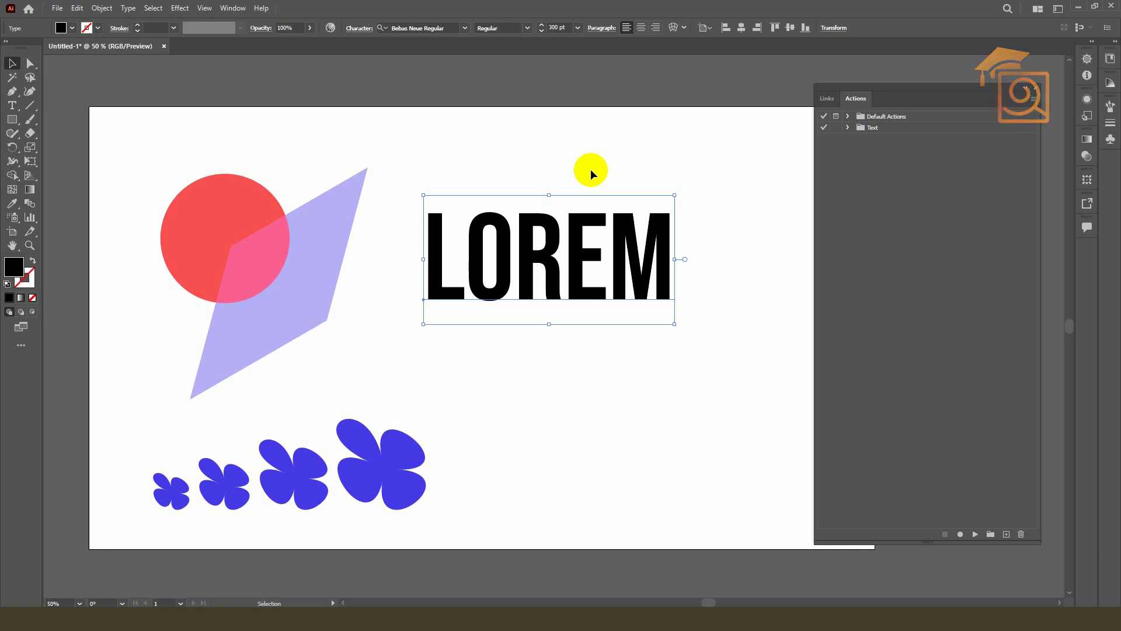
# Step: Undo the text's moves, its 300 pt size and its Bebas Neue font
pyautogui.hotkey('ctrl', 'z')
pyautogui.hotkey('ctrl', 'z')
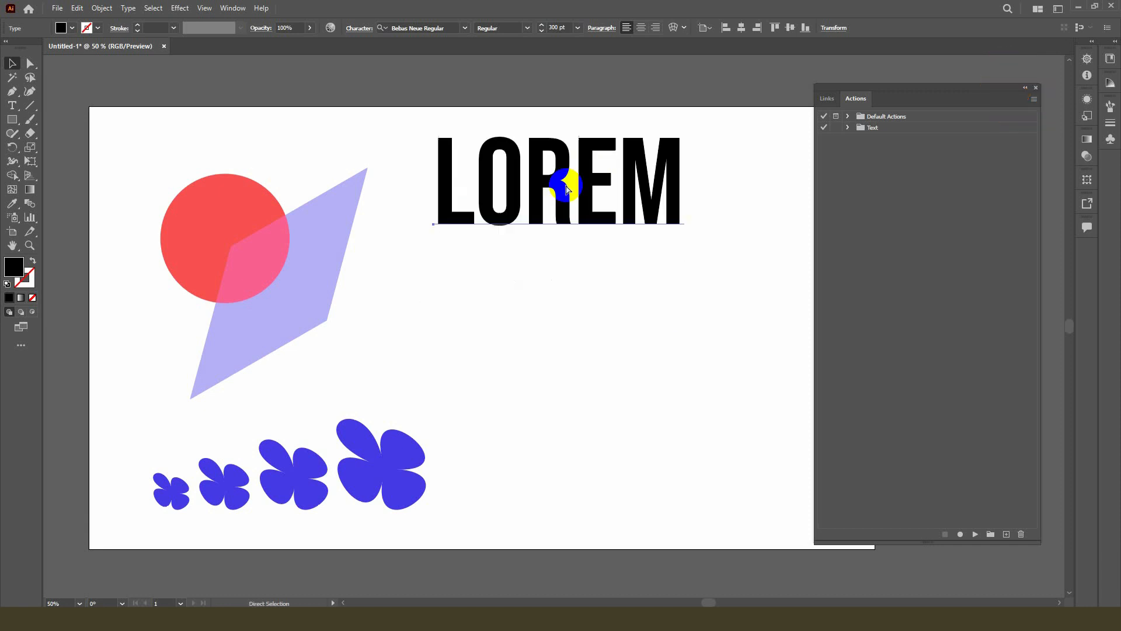
pyautogui.hotkey('ctrl', 'z')
pyautogui.hotkey('ctrl', 'z')
pyautogui.hotkey('ctrl', 'z')
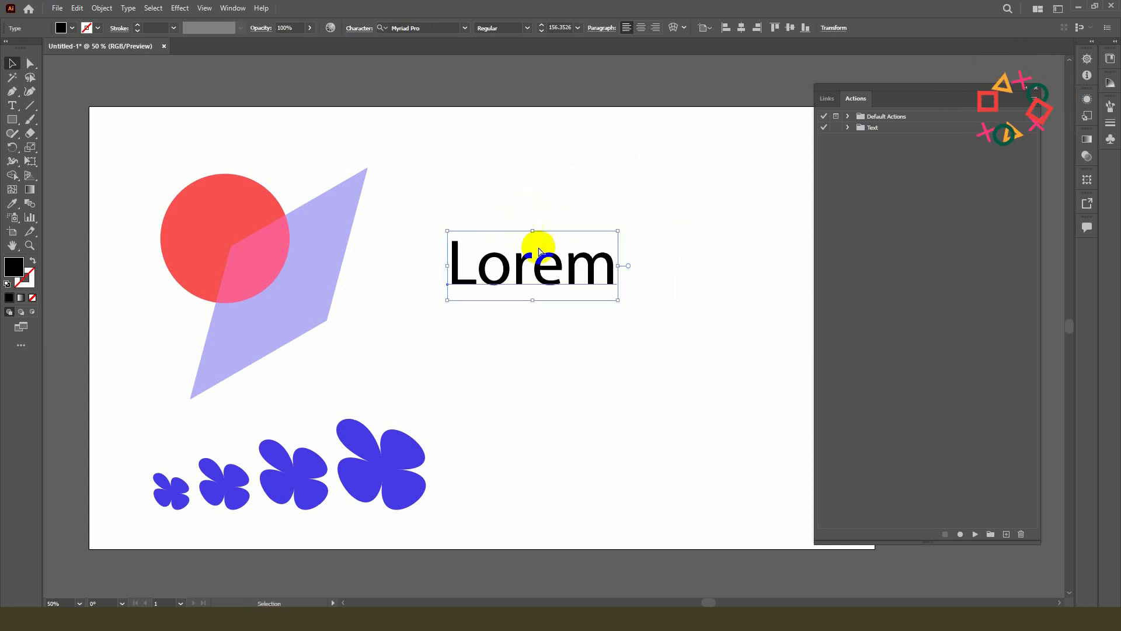
# Step: Shrink the "Lorem" text to about 70 pt and play the Text set's "text style" action on it
pyautogui.moveTo(459, 238); pyautogui.dragTo(476, 215)
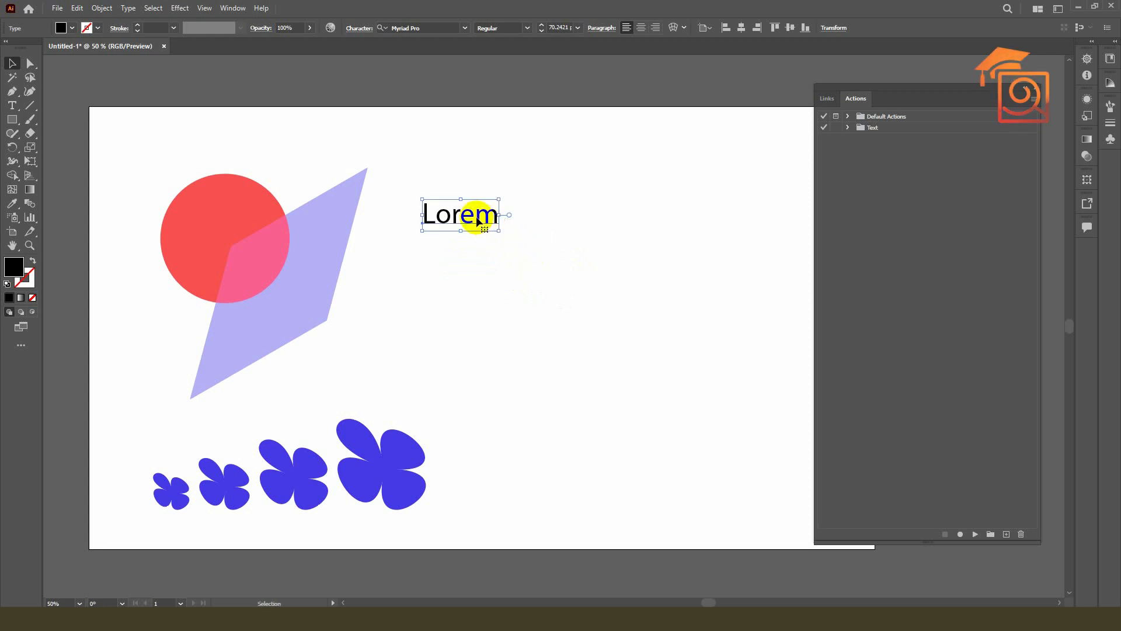
pyautogui.click(857, 128)
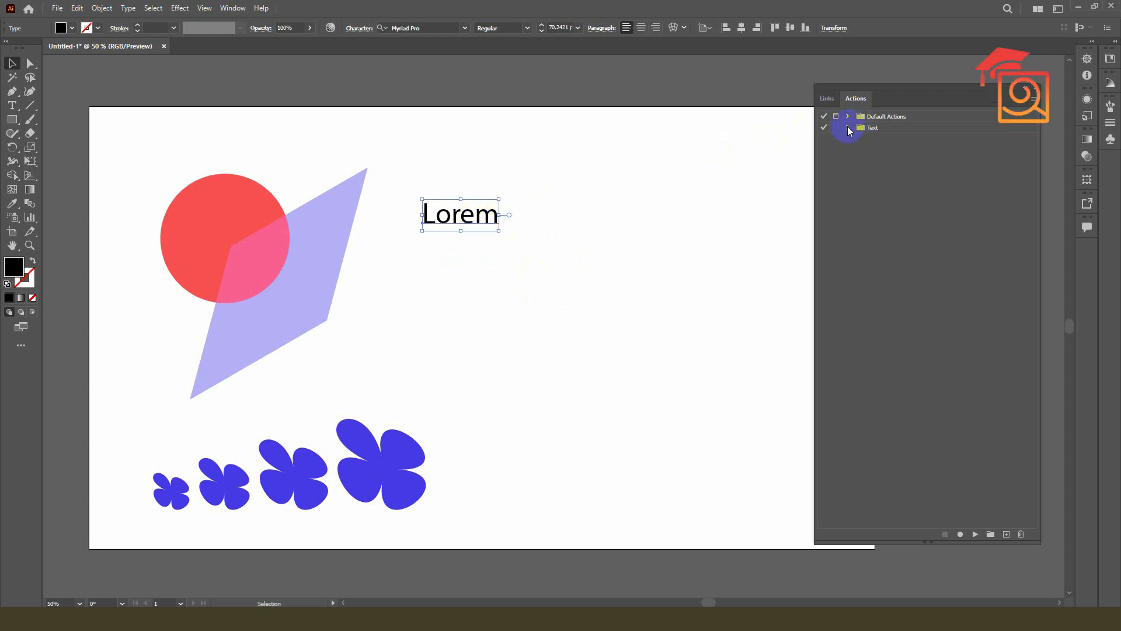
pyautogui.click(848, 128)
pyautogui.click(885, 139)
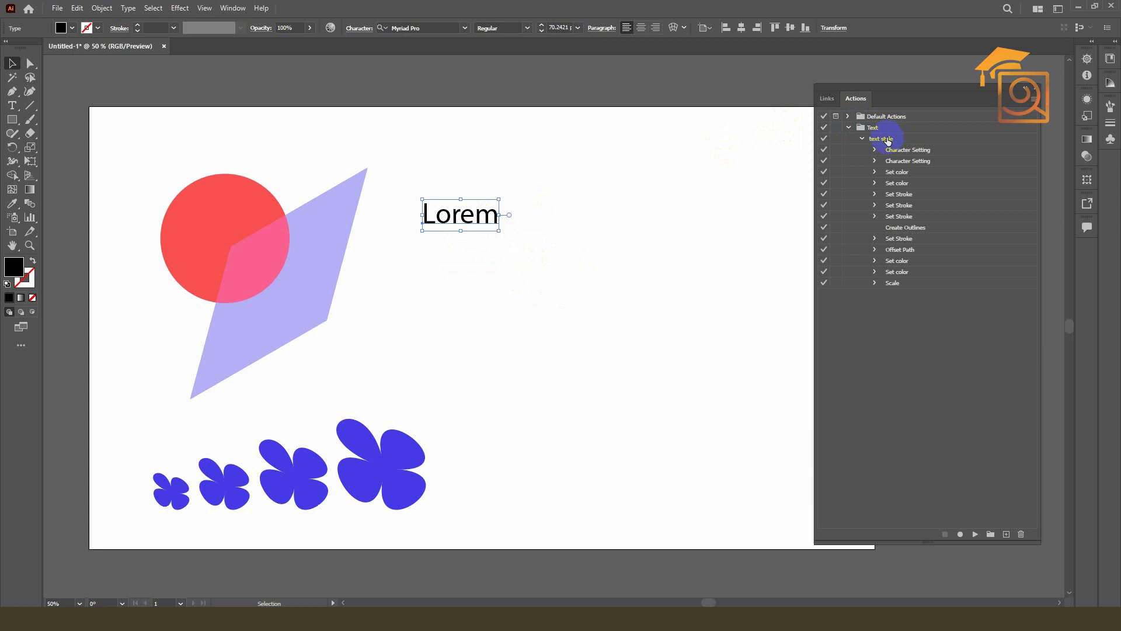
pyautogui.click(877, 129)
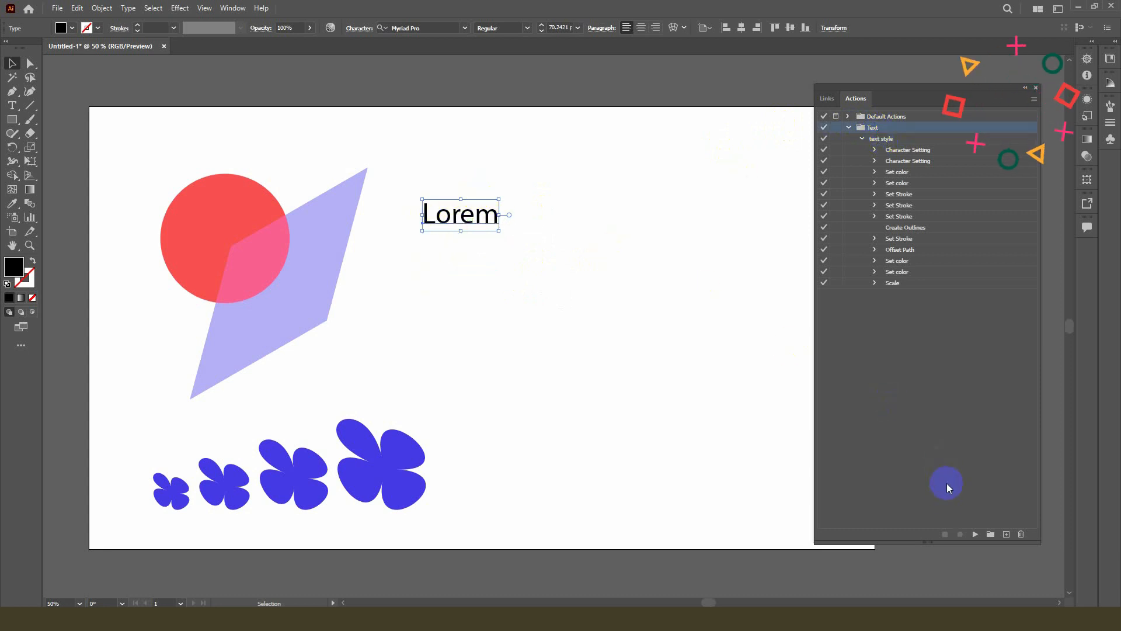
pyautogui.click(975, 533)
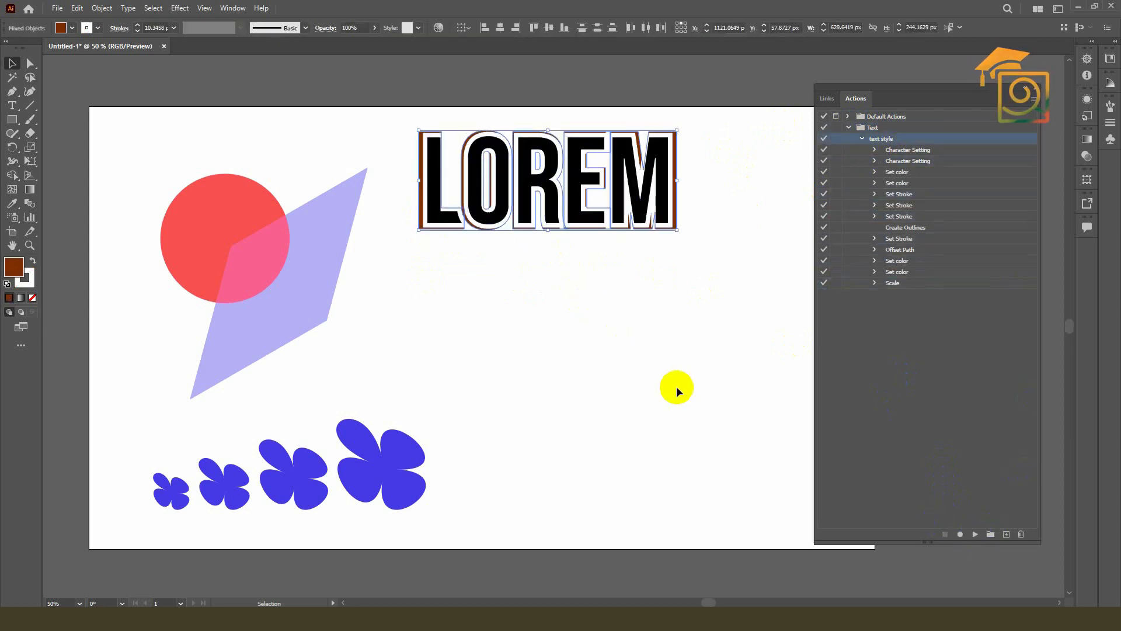
# Step: Move the styled LOREM lettering above the artboard's upper edge and examine its outlines up close
pyautogui.moveTo(727, 263); pyautogui.dragTo(413, 117)
pyautogui.hotkey('ctrl', '-')
pyautogui.moveTo(551, 212); pyautogui.dragTo(481, 110)
pyautogui.scroll(3, 482, 93)
pyautogui.click(692, 107)
pyautogui.moveTo(692, 107); pyautogui.dragTo(615, 180)
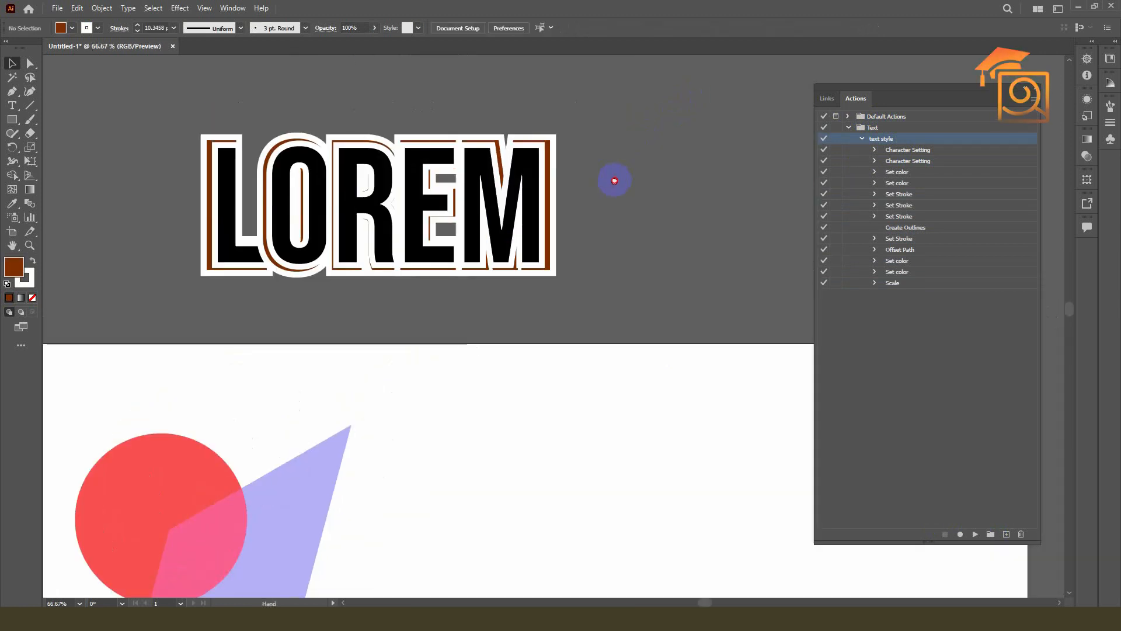
pyautogui.scroll(-2, 445, 130)
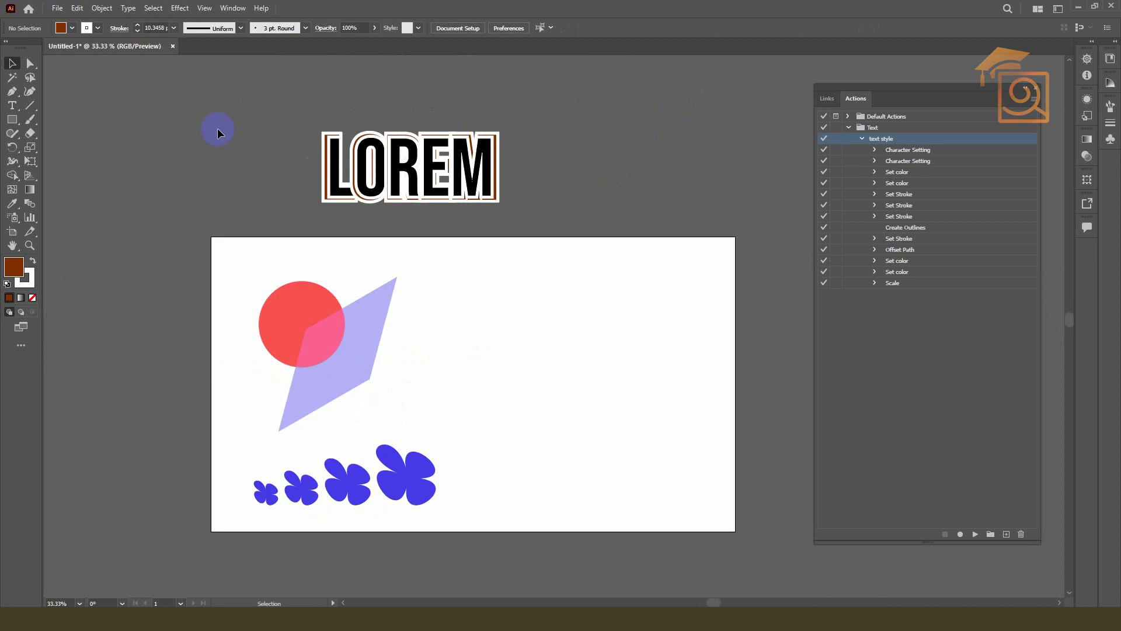
pyautogui.click(376, 161)
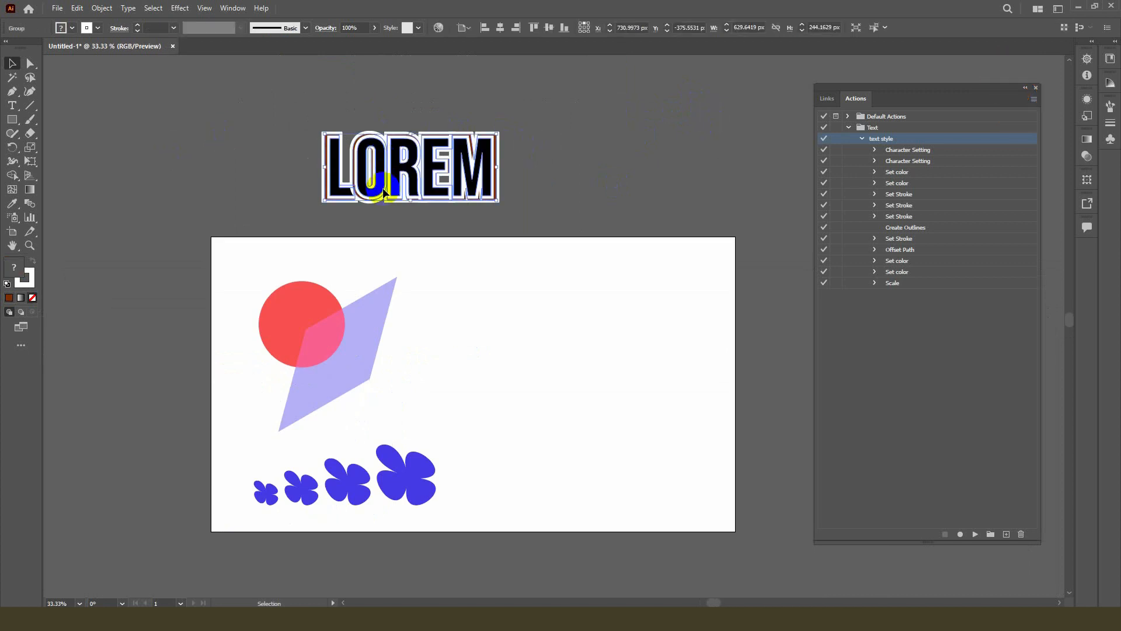
pyautogui.click(290, 193)
# Step: Add a point text beside the sheared shape in Lato Regular at 12 pt, with a first name as its content
pyautogui.click(12, 105)
pyautogui.click(454, 315)
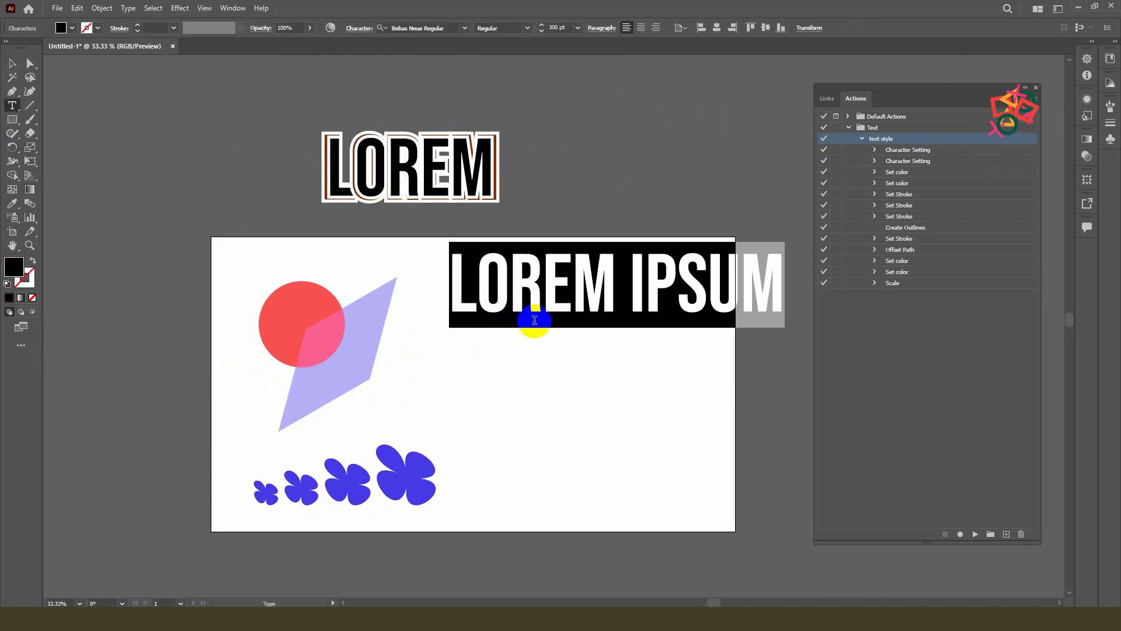
pyautogui.click(463, 27)
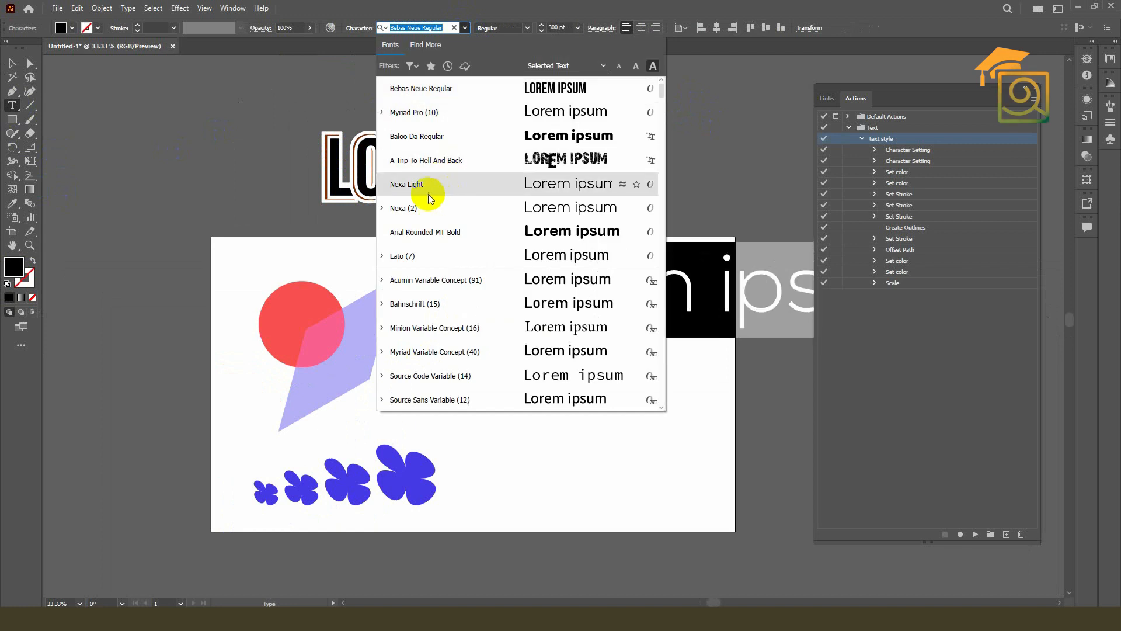
pyautogui.click(412, 258)
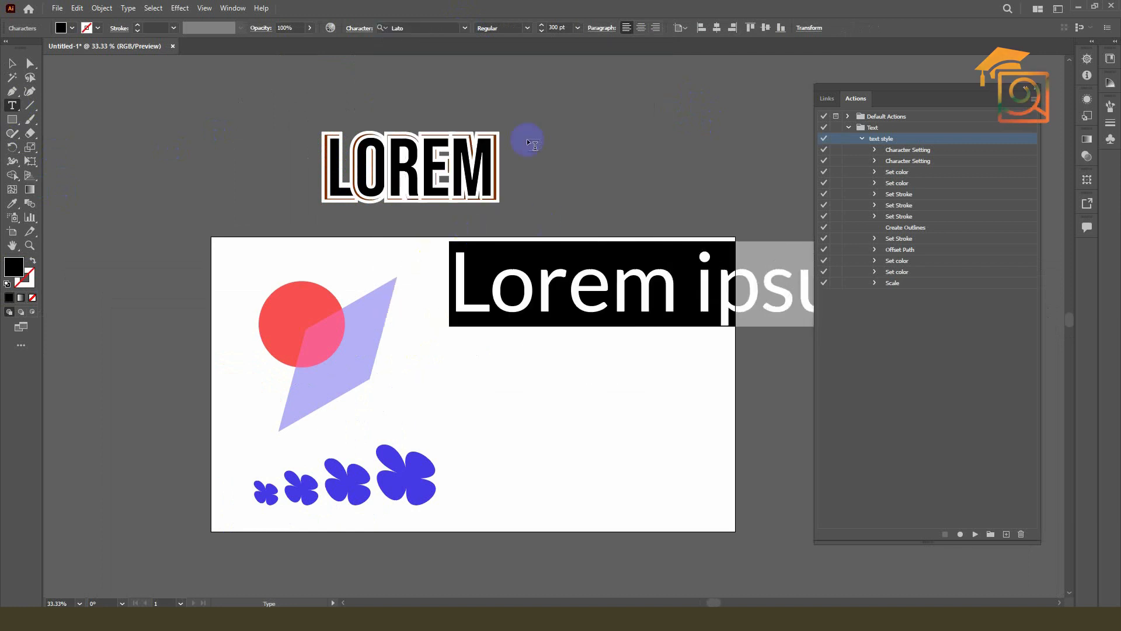
pyautogui.doubleClick(554, 27)
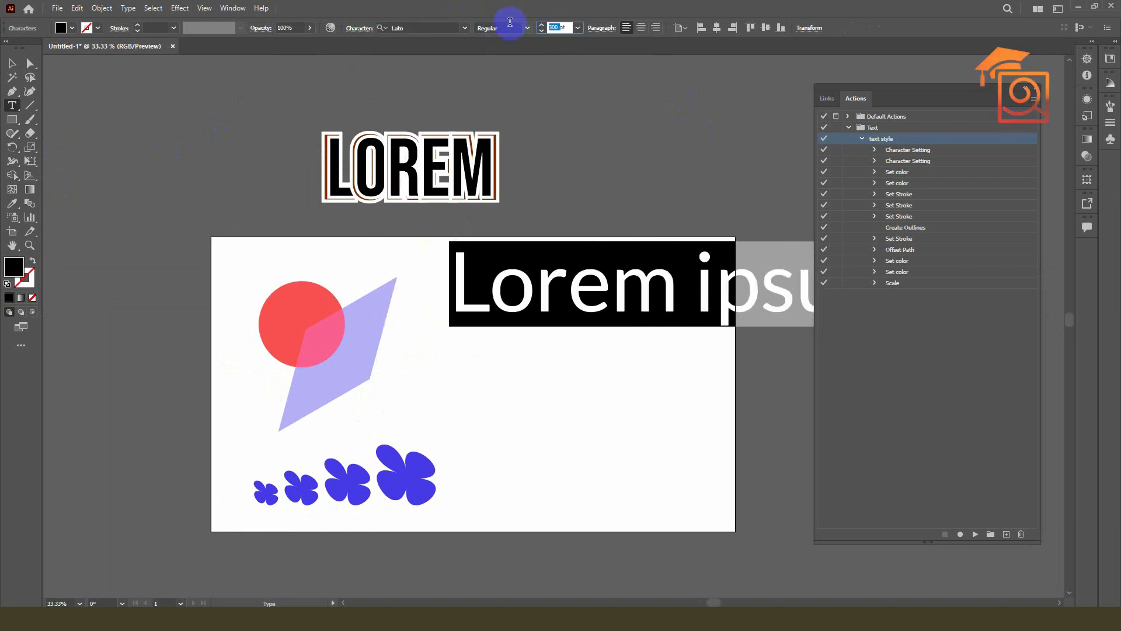
pyautogui.write('12pt')
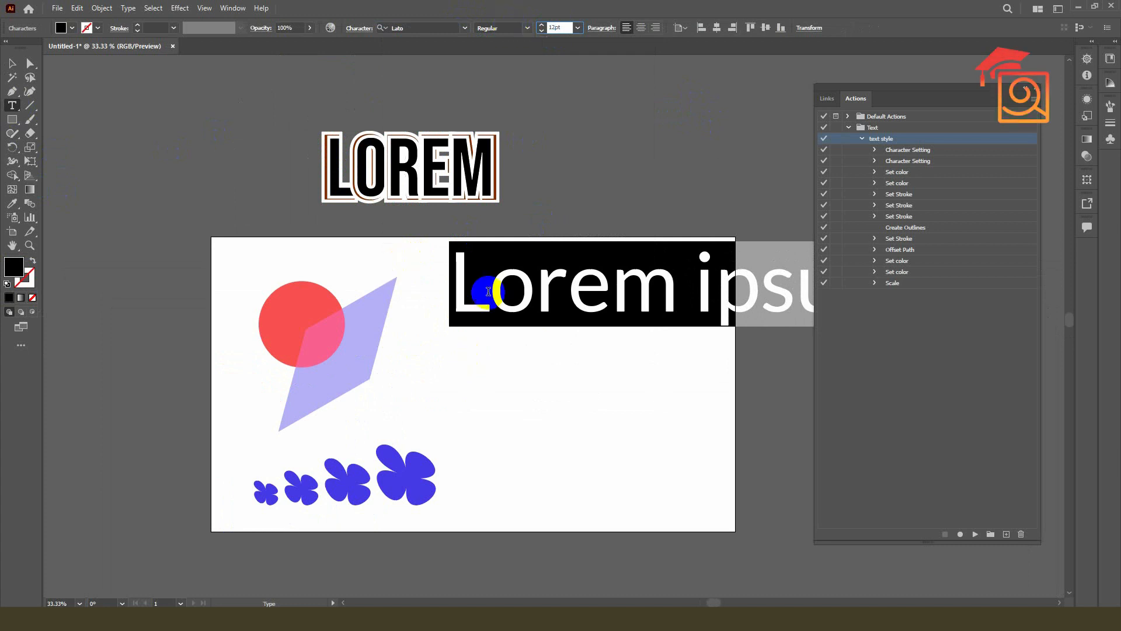
pyautogui.press('Return')
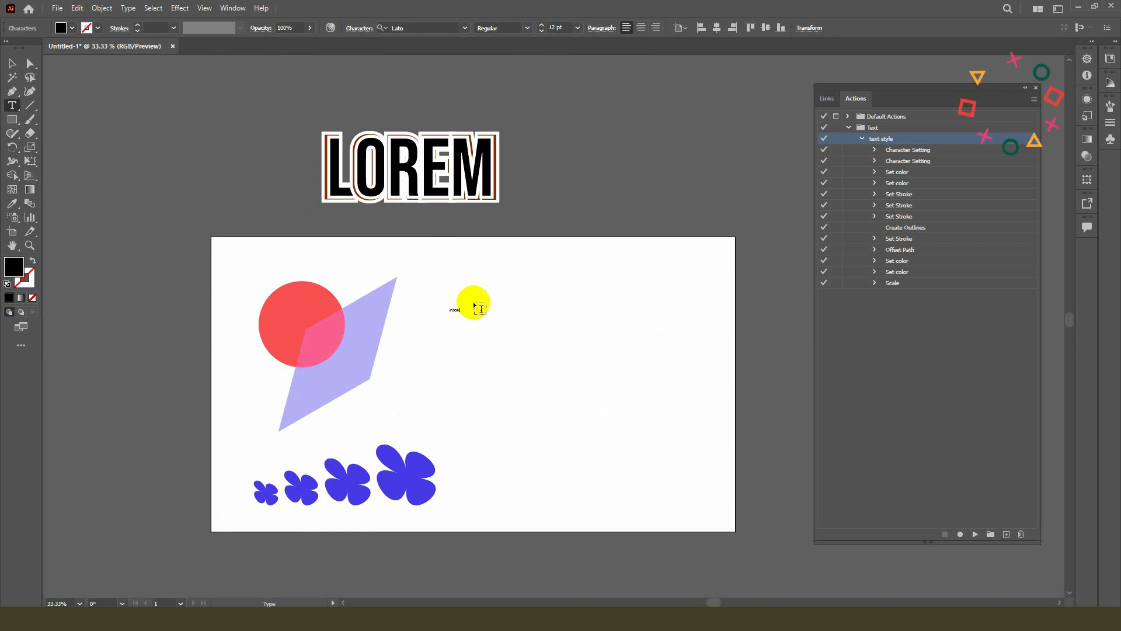
# Step: Play the "text style" action from the Text set on the small 12 pt name text
pyautogui.click(12, 62)
pyautogui.click(538, 305)
pyautogui.click(459, 314)
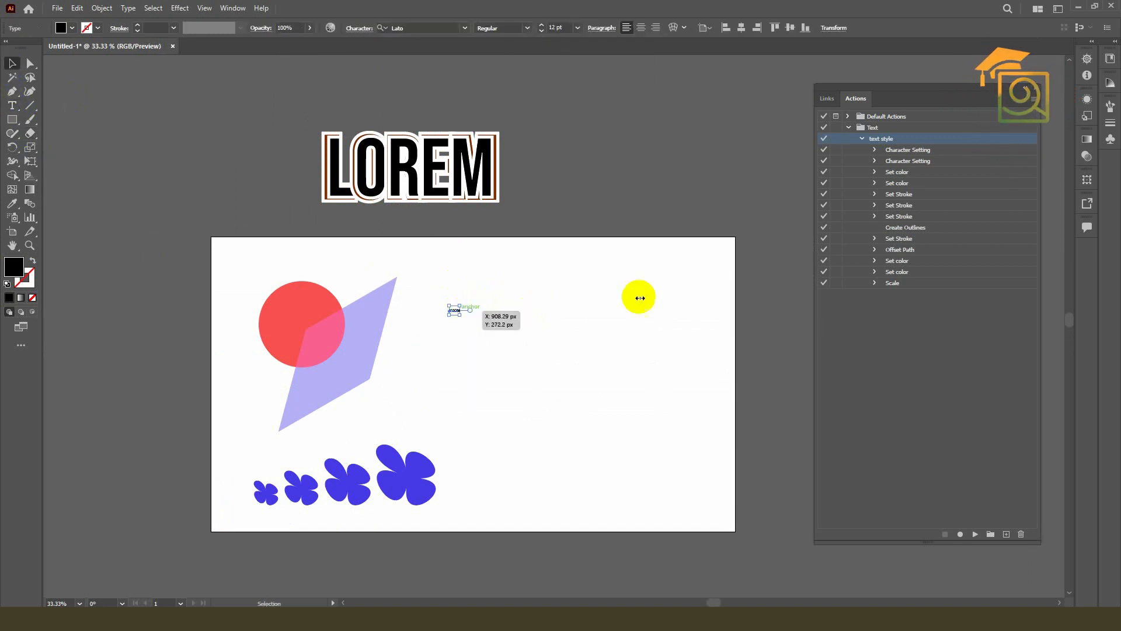
pyautogui.click(871, 128)
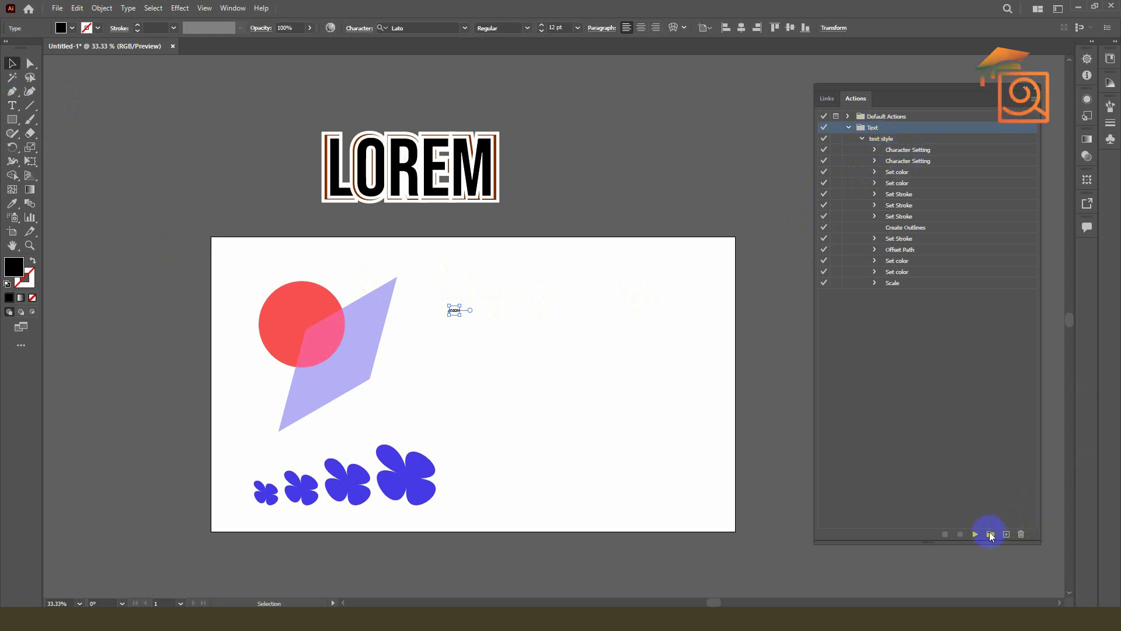
pyautogui.click(976, 534)
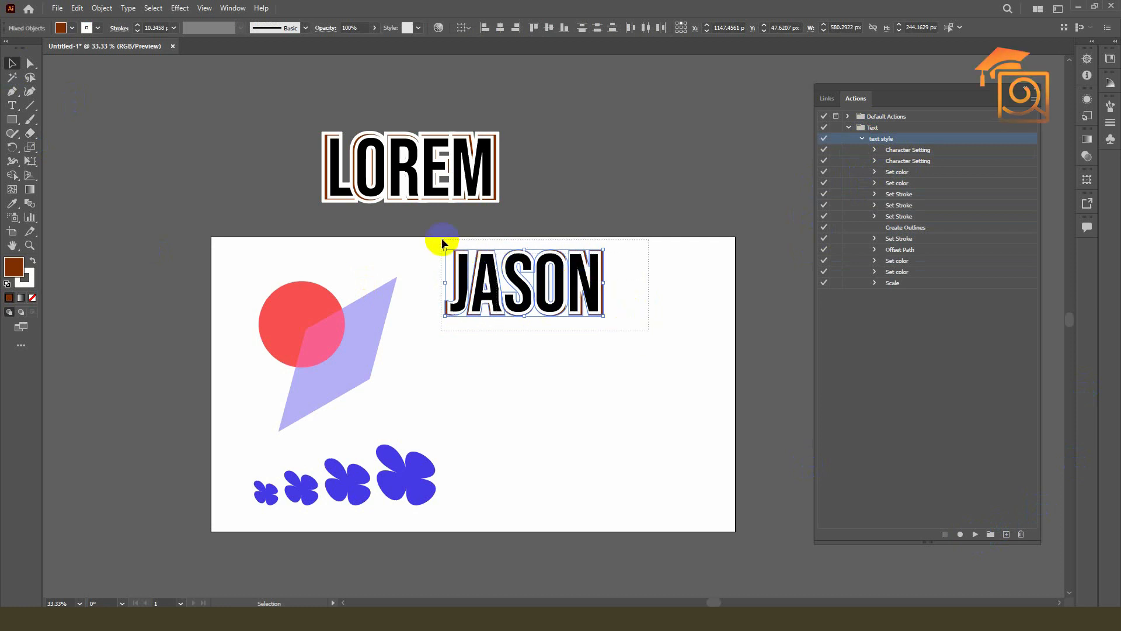
# Step: Move the styled name above the artboard beside the LOREM lettering, examine it up close, and select both letterings
pyautogui.moveTo(501, 280); pyautogui.dragTo(186, 164)
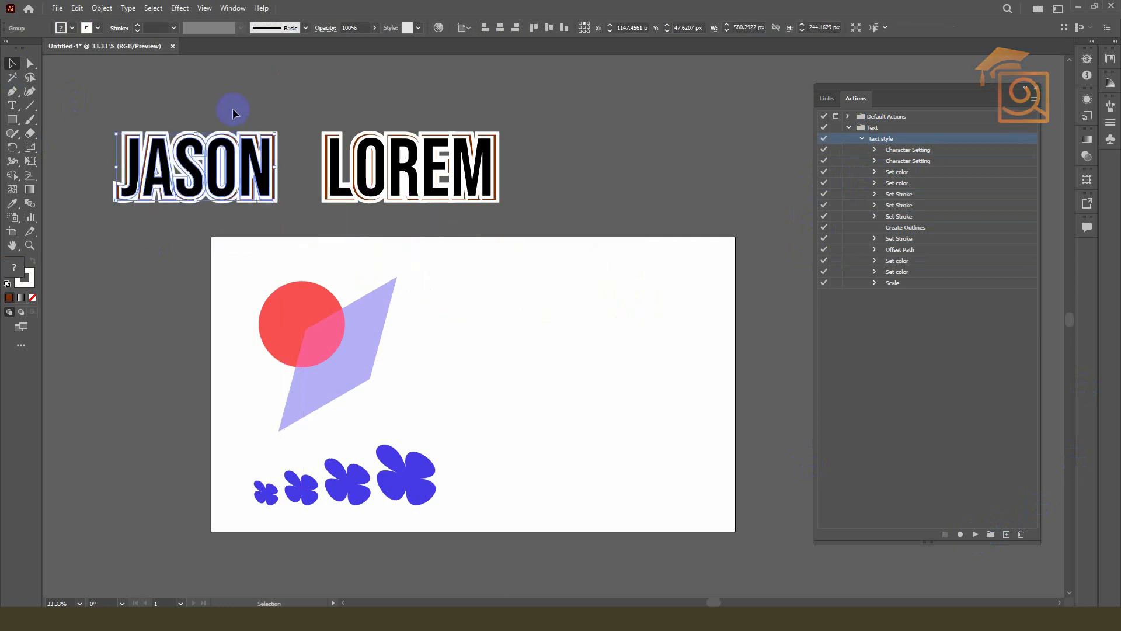
pyautogui.click(233, 111)
pyautogui.scroll(3, 84, 163)
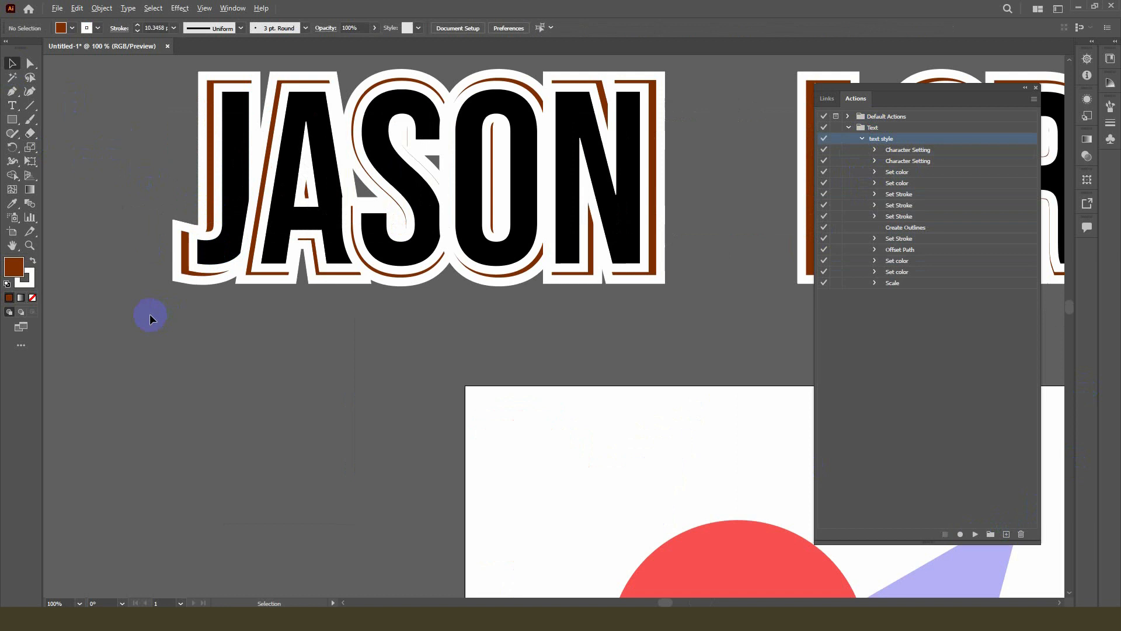
pyautogui.scroll(-4, 147, 313)
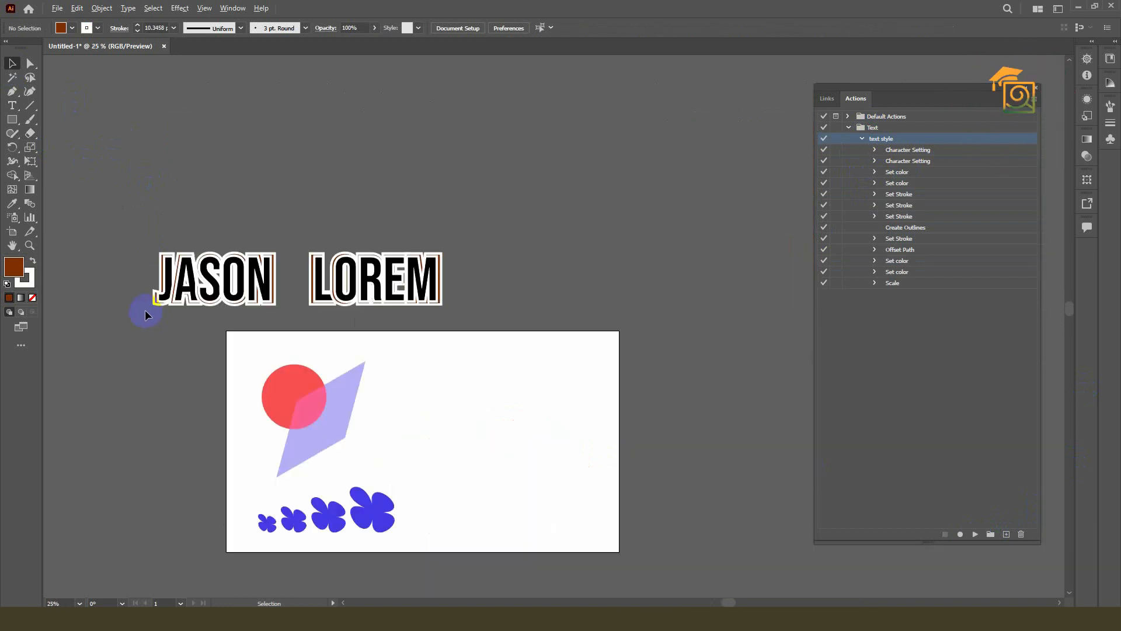
pyautogui.moveTo(459, 374); pyautogui.dragTo(464, 316)
pyautogui.moveTo(151, 195); pyautogui.dragTo(461, 235)
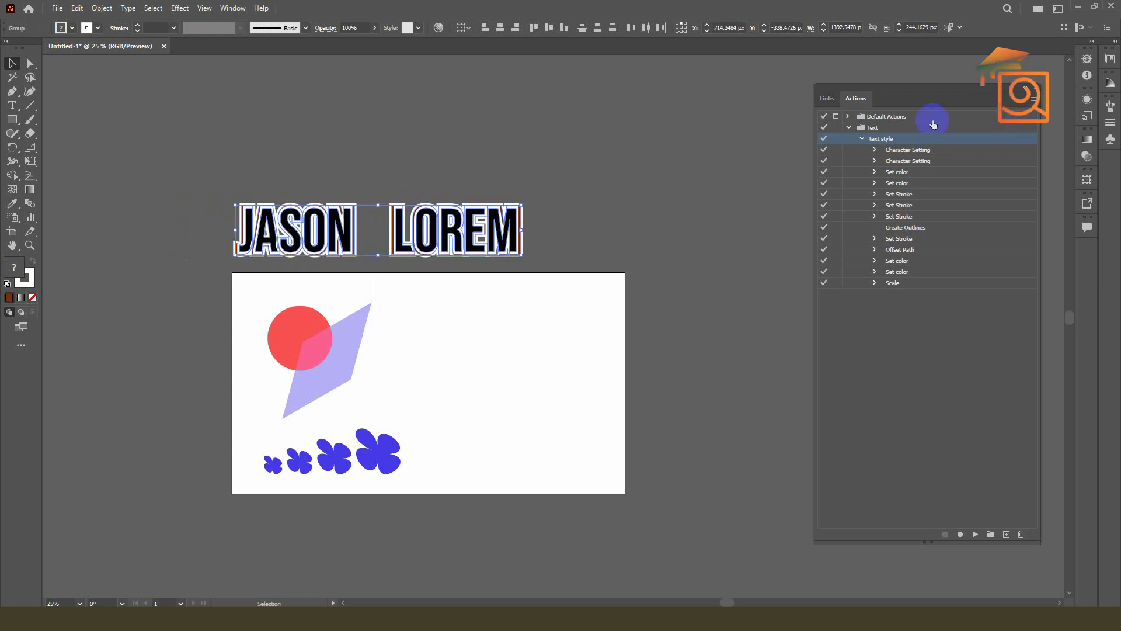
# Step: Collapse the Text set and look at the Insert Menu Item and Load Actions dialogs, cancelling both
pyautogui.click(849, 127)
pyautogui.click(1033, 100)
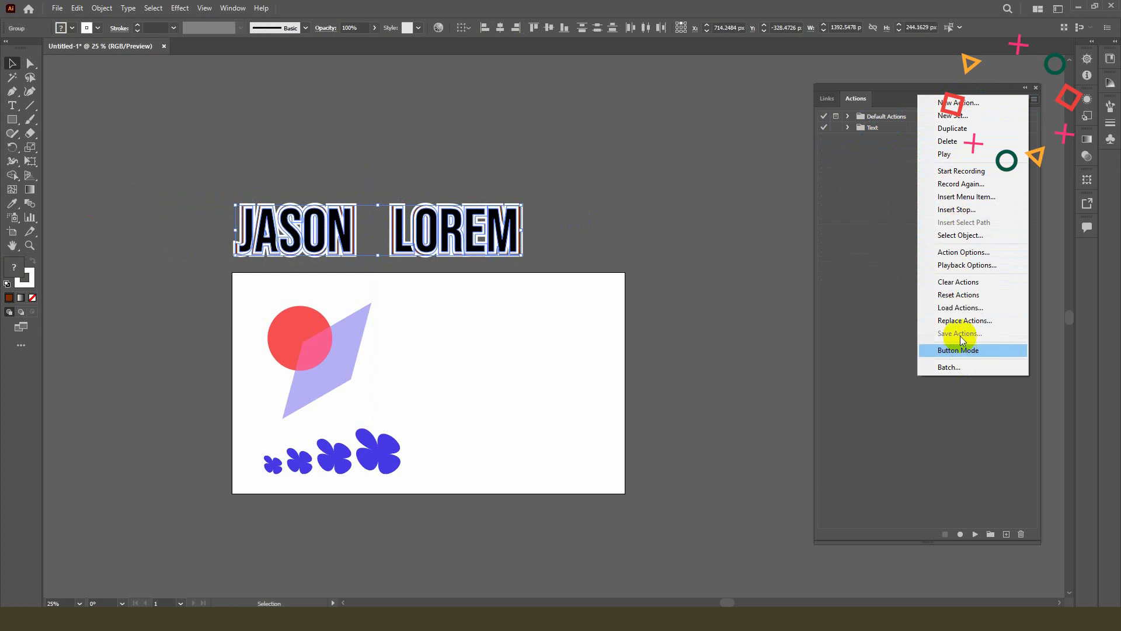
pyautogui.click(956, 201)
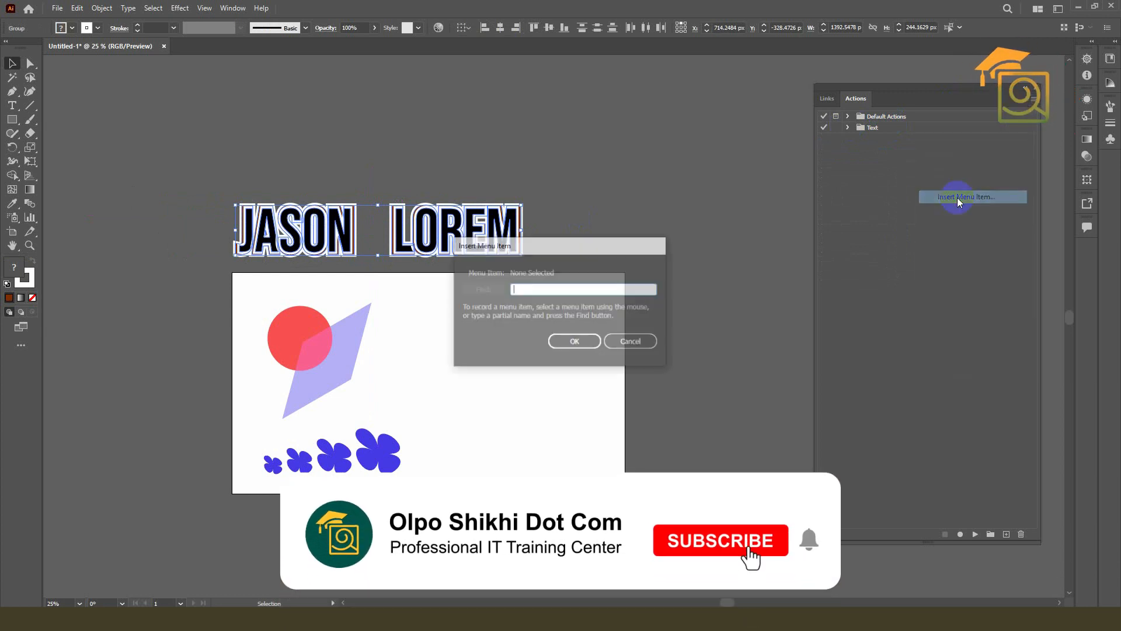
pyautogui.click(632, 341)
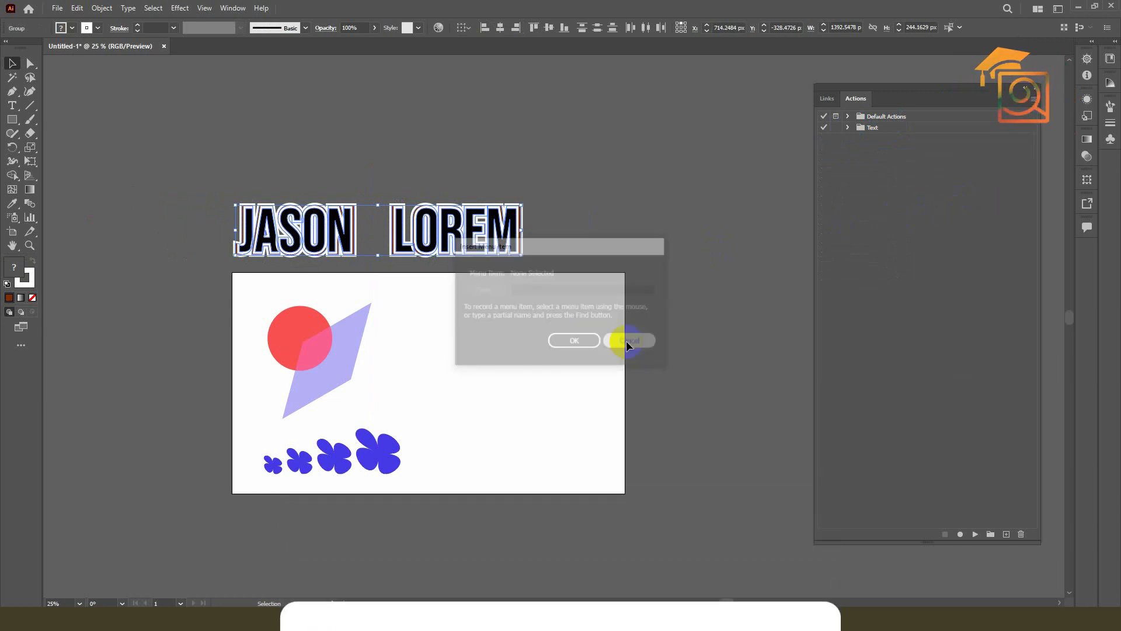
pyautogui.click(1034, 97)
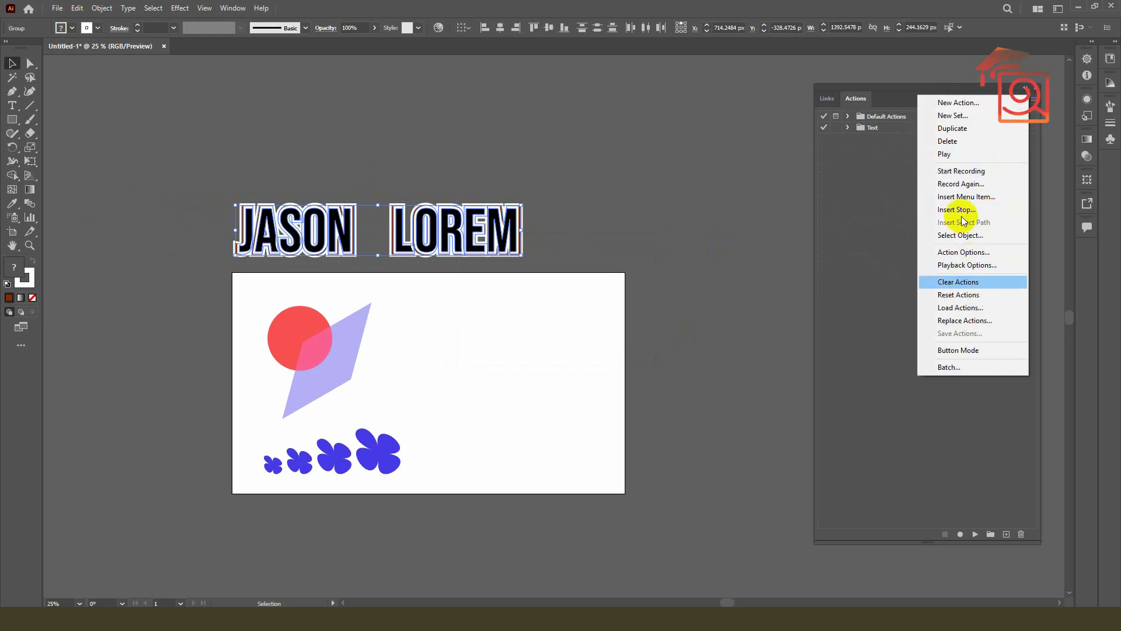
pyautogui.click(963, 310)
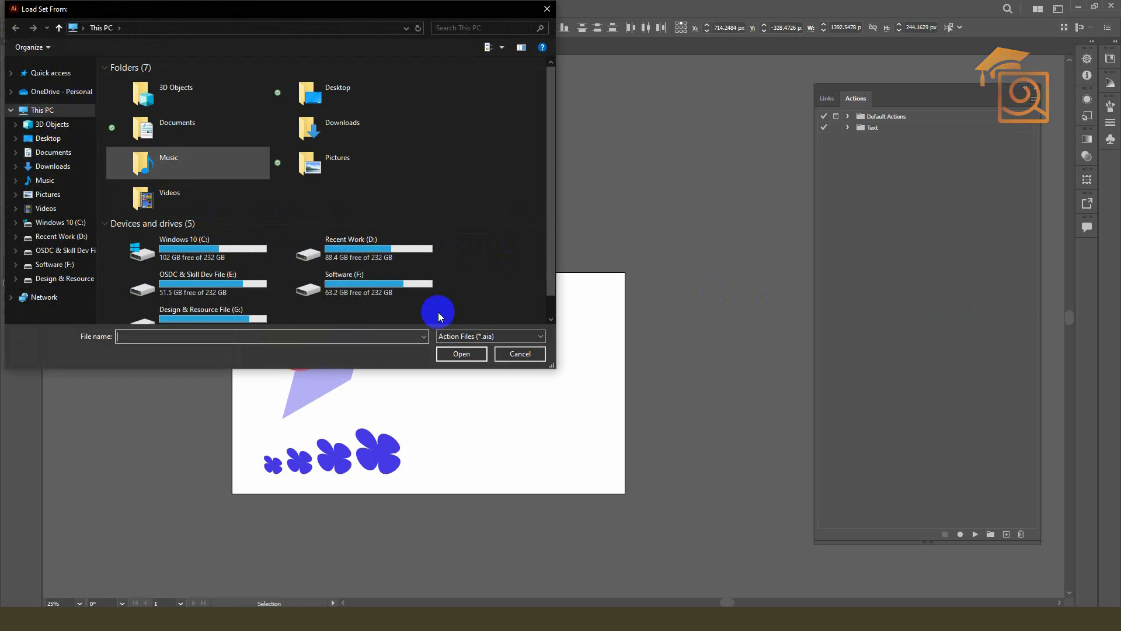
pyautogui.click(524, 354)
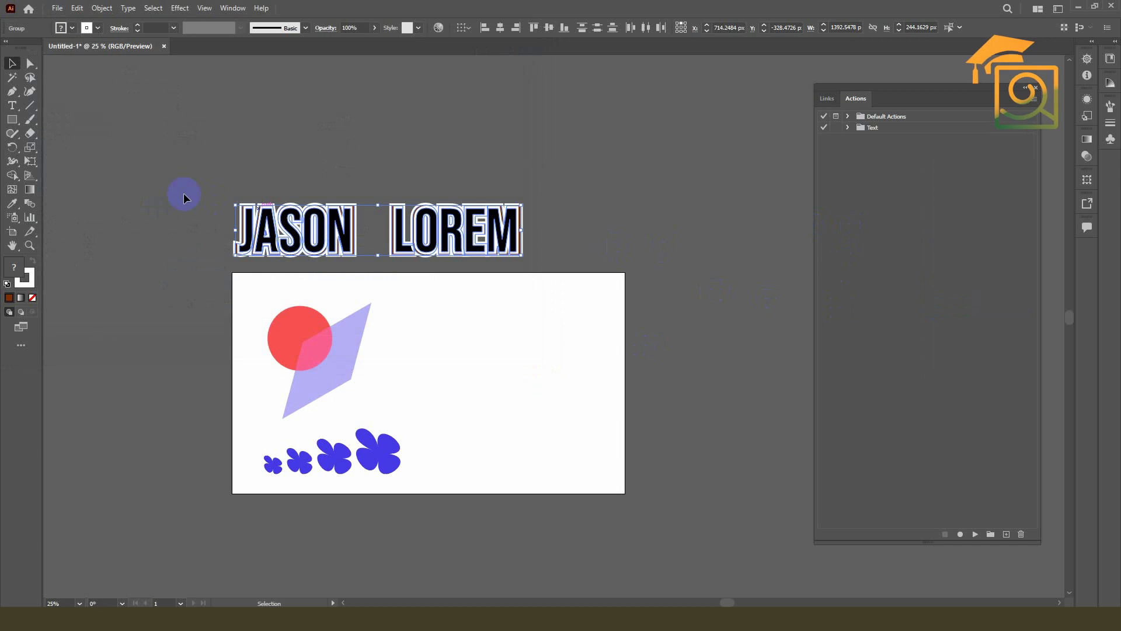
# Step: Delete all the artwork, including both styled letterings, the circle, the sheared shape and the flowers
pyautogui.moveTo(183, 196); pyautogui.dragTo(515, 506)
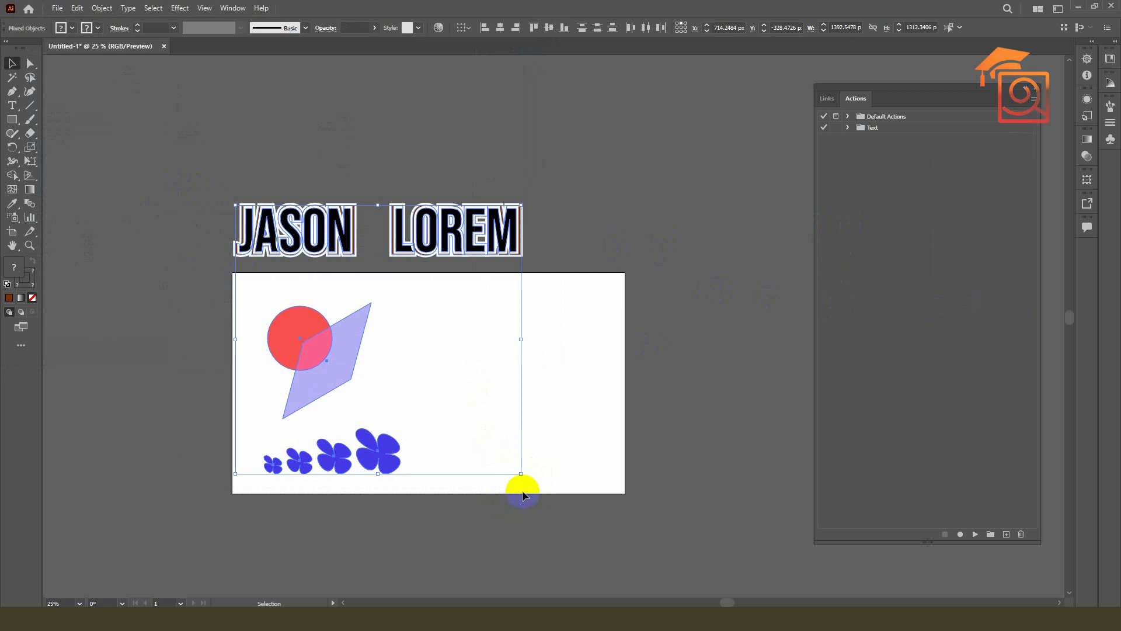
pyautogui.press('Delete')
pyautogui.scroll(2, 345, 349)
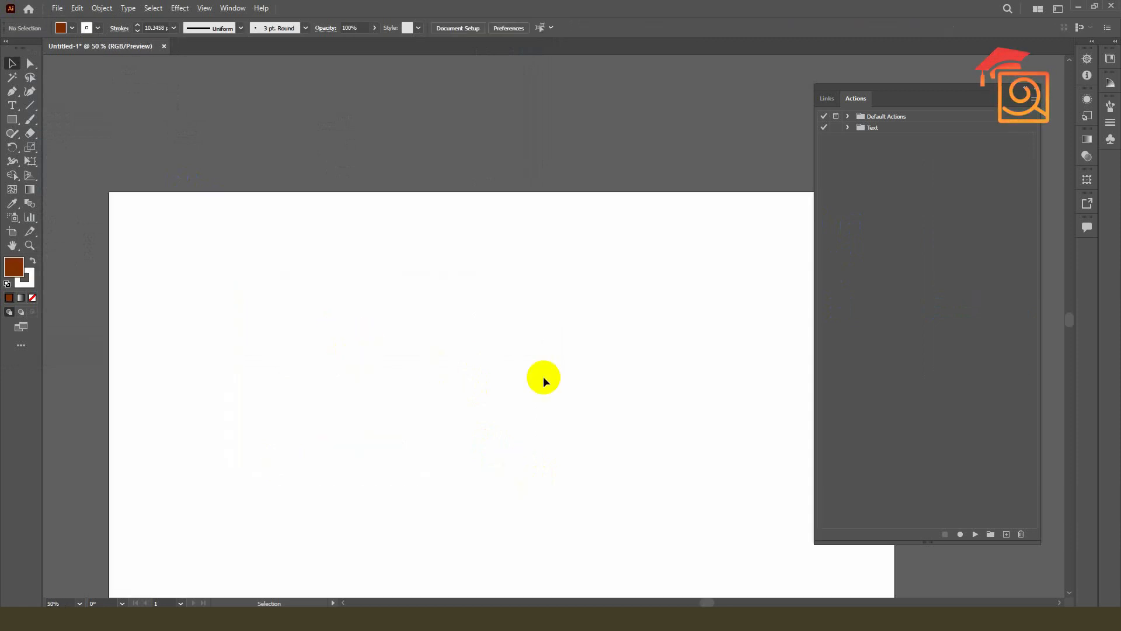
pyautogui.scroll(-2, 543, 376)
# Step: Draw a brown square about 127 px wide near the artboard's left edge and remove its stroke
pyautogui.click(12, 119)
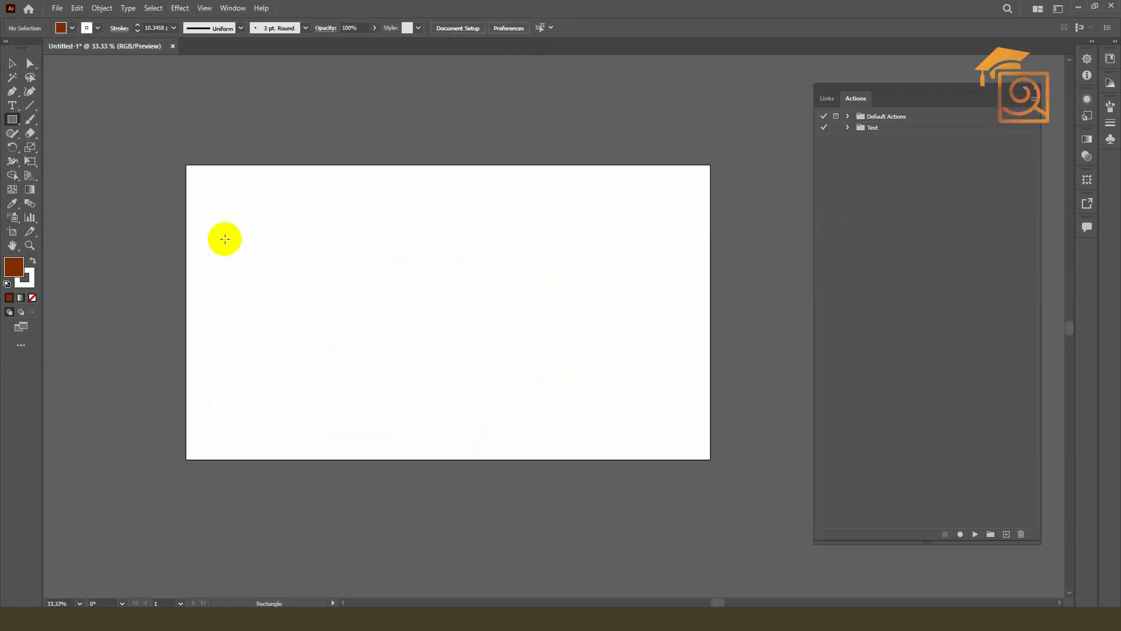
pyautogui.moveTo(220, 259); pyautogui.dragTo(257, 293)
pyautogui.click(29, 276)
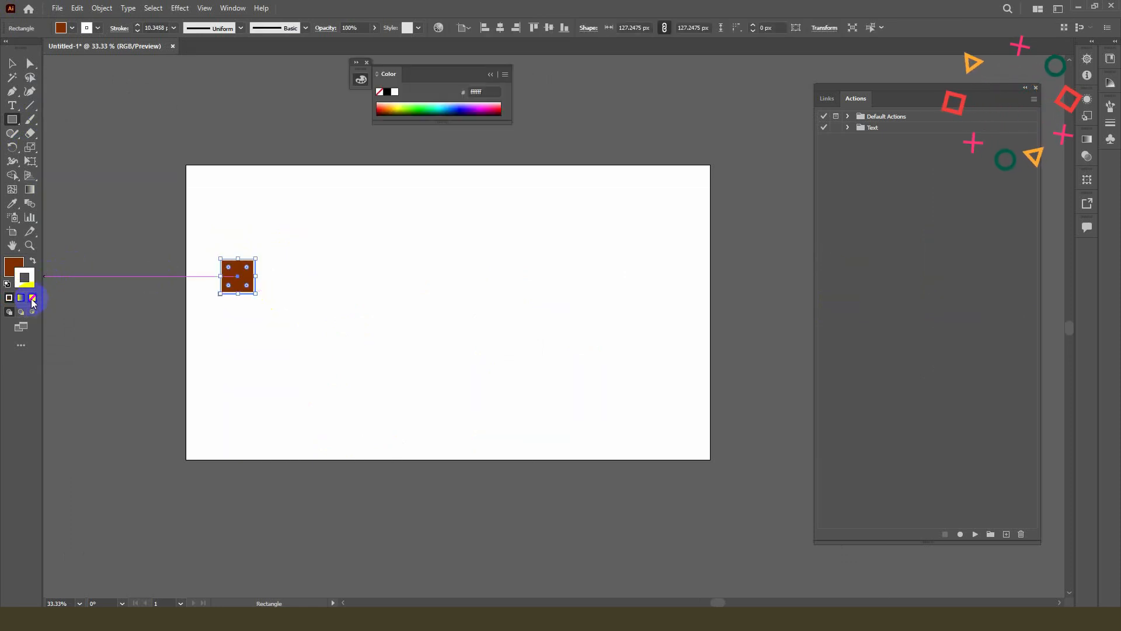
pyautogui.click(32, 297)
pyautogui.click(14, 267)
pyautogui.click(489, 75)
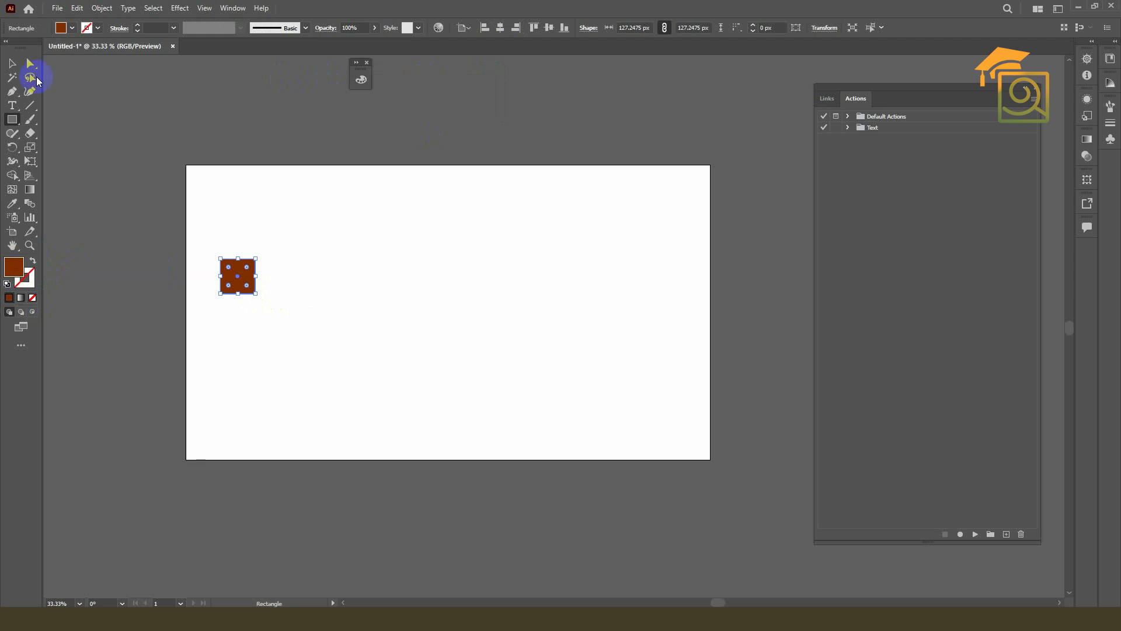
# Step: Scale the brown square down slightly from its upper-right corner and deselect it
pyautogui.click(11, 63)
pyautogui.click(257, 257)
pyautogui.click(254, 258)
pyautogui.moveTo(255, 258); pyautogui.dragTo(245, 269)
pyautogui.click(282, 266)
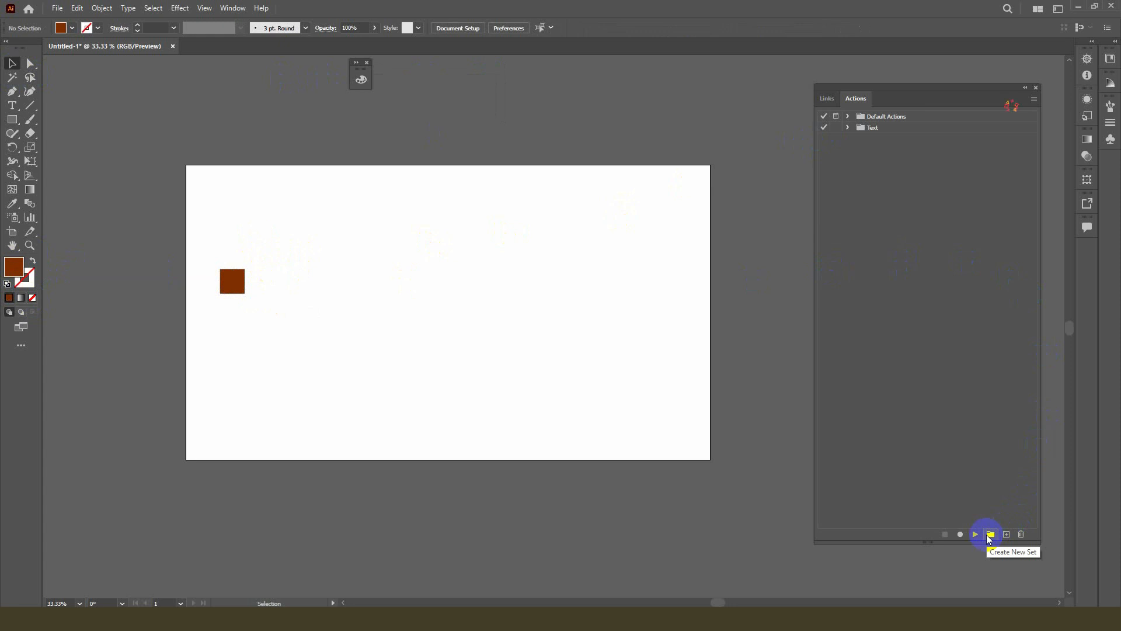
pyautogui.click(848, 119)
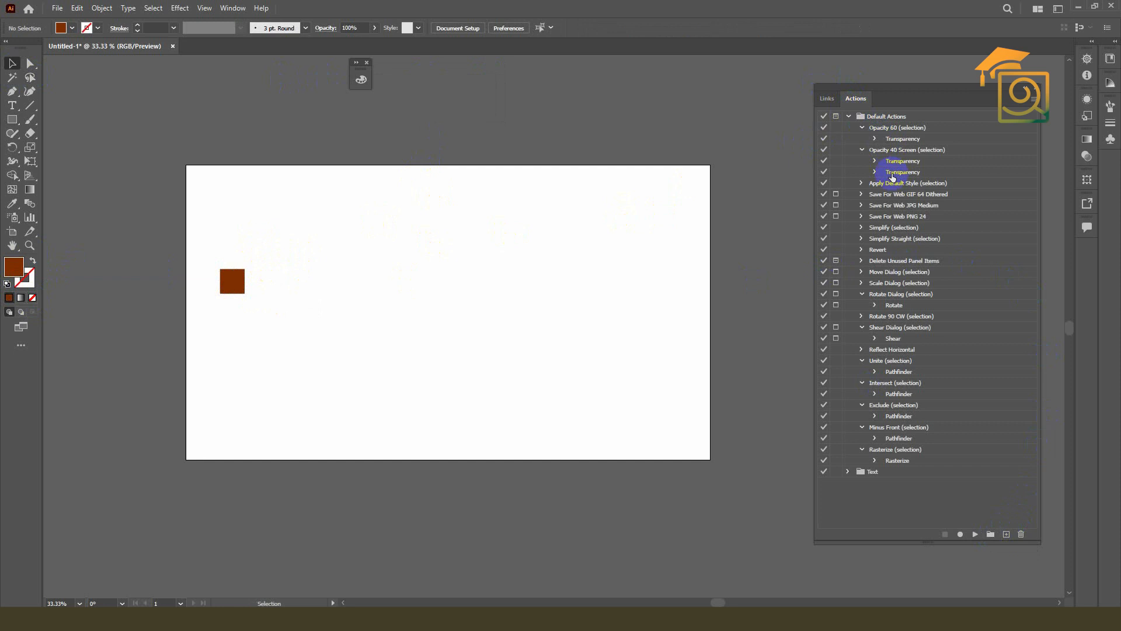
pyautogui.click(848, 117)
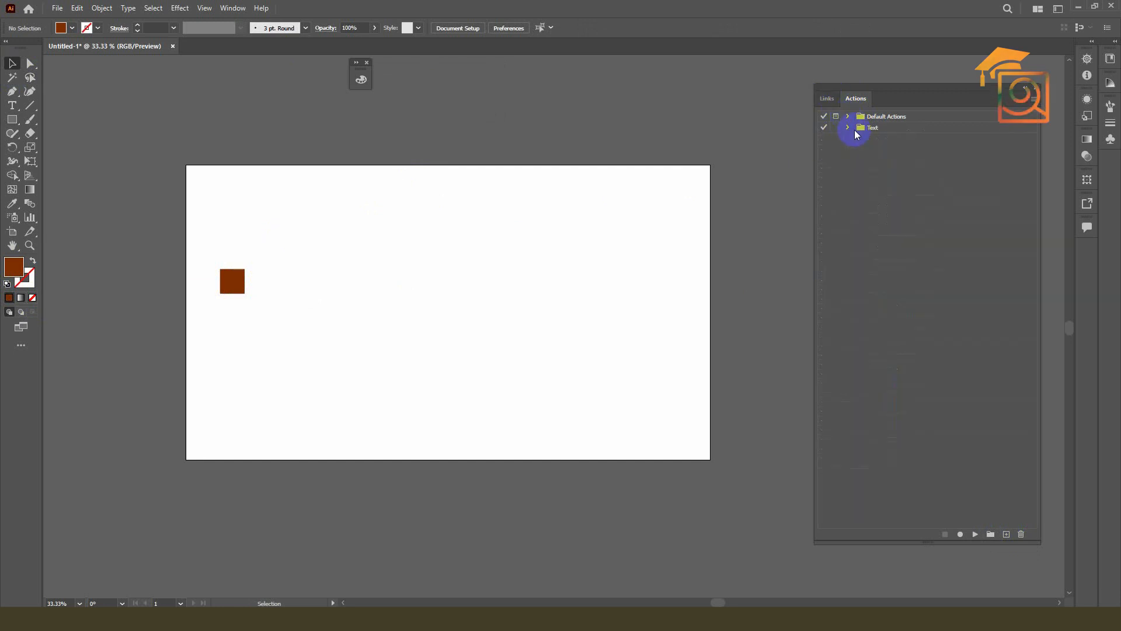
pyautogui.click(847, 127)
pyautogui.click(862, 139)
pyautogui.click(848, 127)
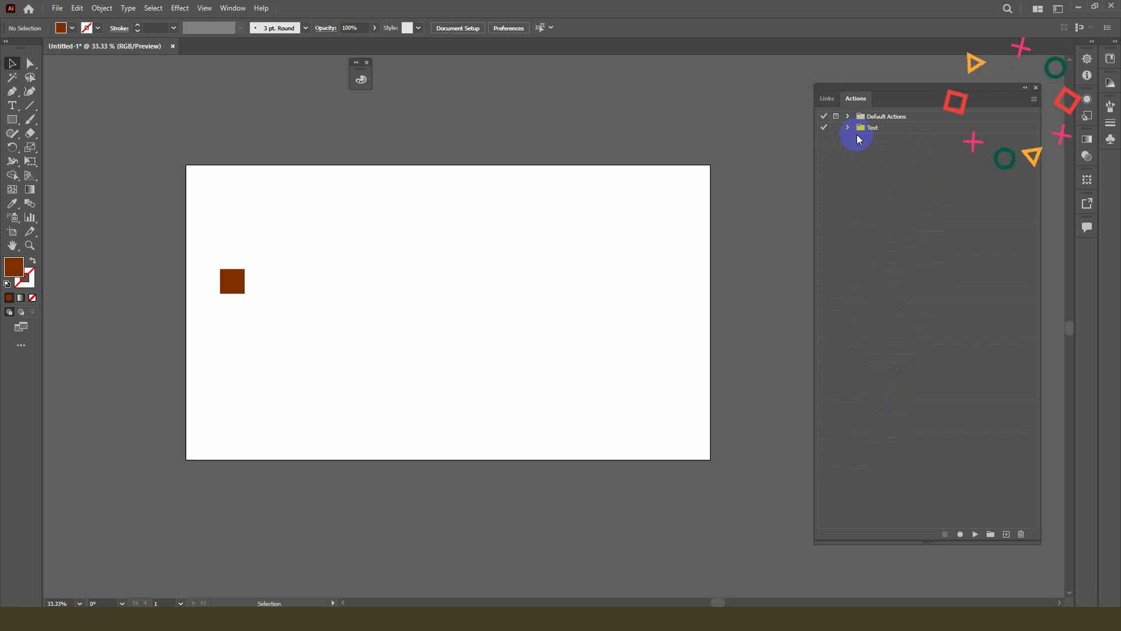
# Step: Create a new action set named "shape"
pyautogui.click(991, 534)
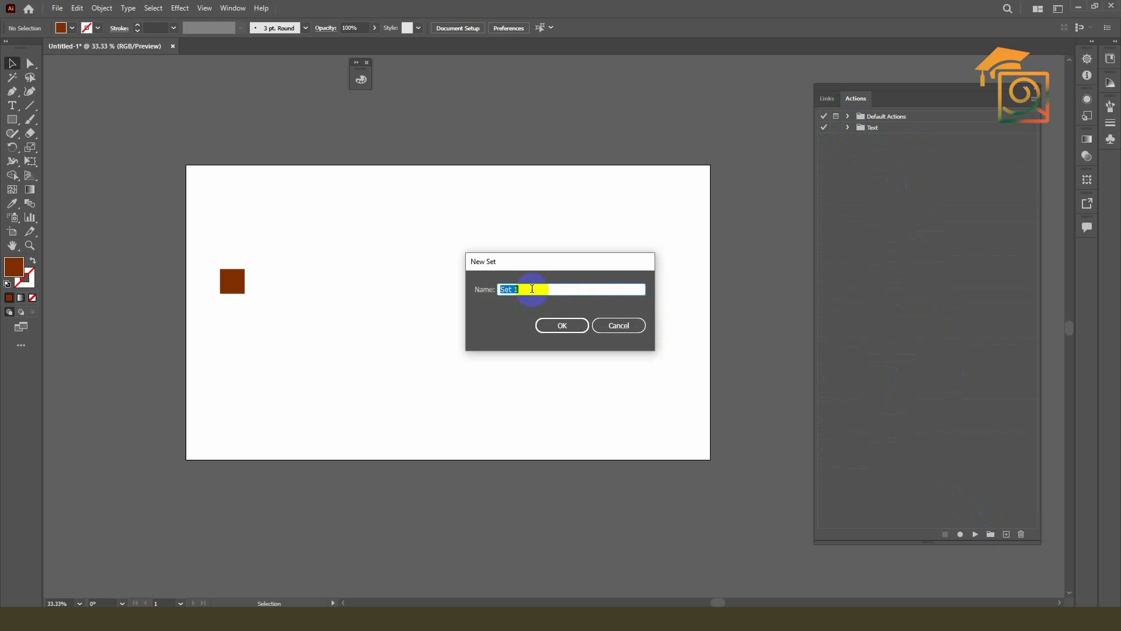
pyautogui.write('shape')
pyautogui.click(559, 324)
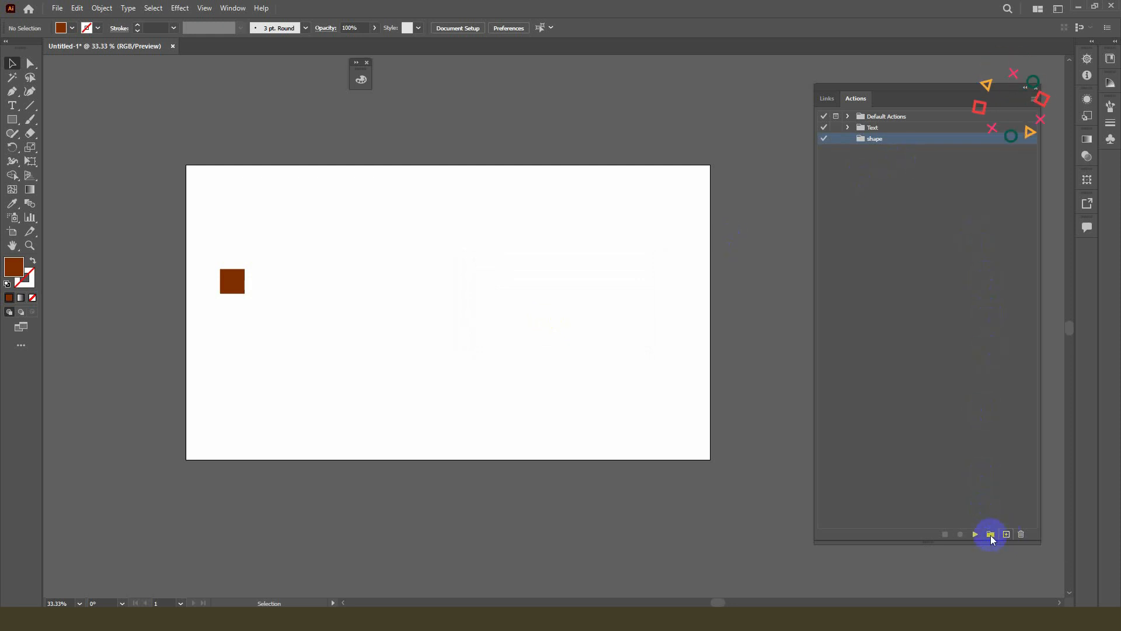
# Step: Start a new action named "pucker effect" and keep it assigned to the shape set
pyautogui.click(1006, 535)
pyautogui.click(570, 267)
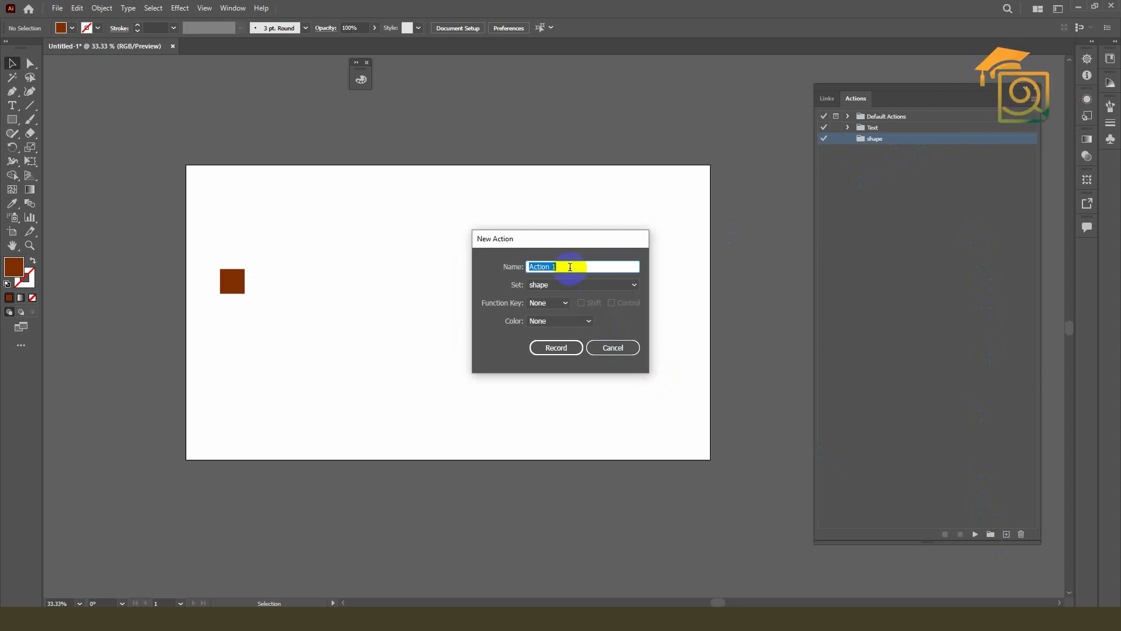
pyautogui.write('pucker effe')
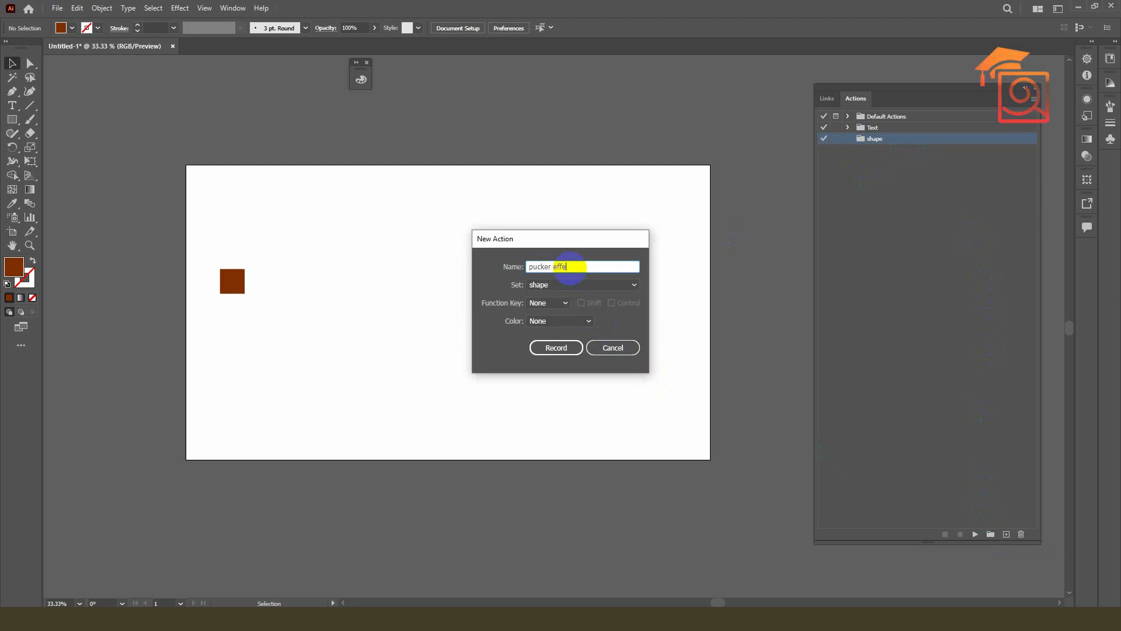
pyautogui.write('ct')
pyautogui.click(540, 286)
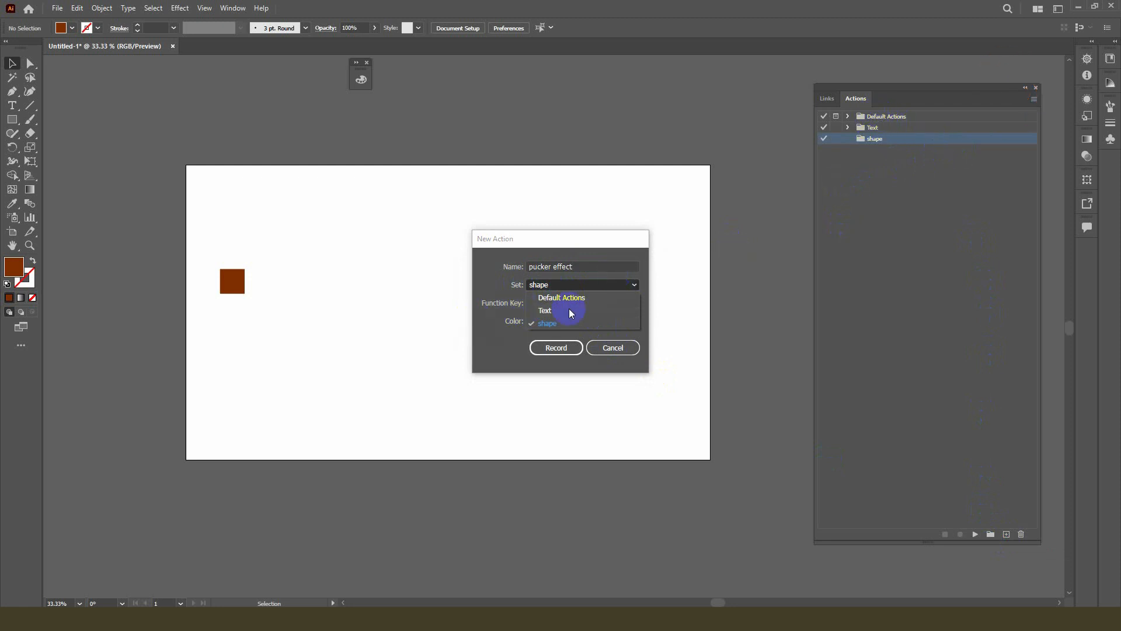
pyautogui.click(556, 324)
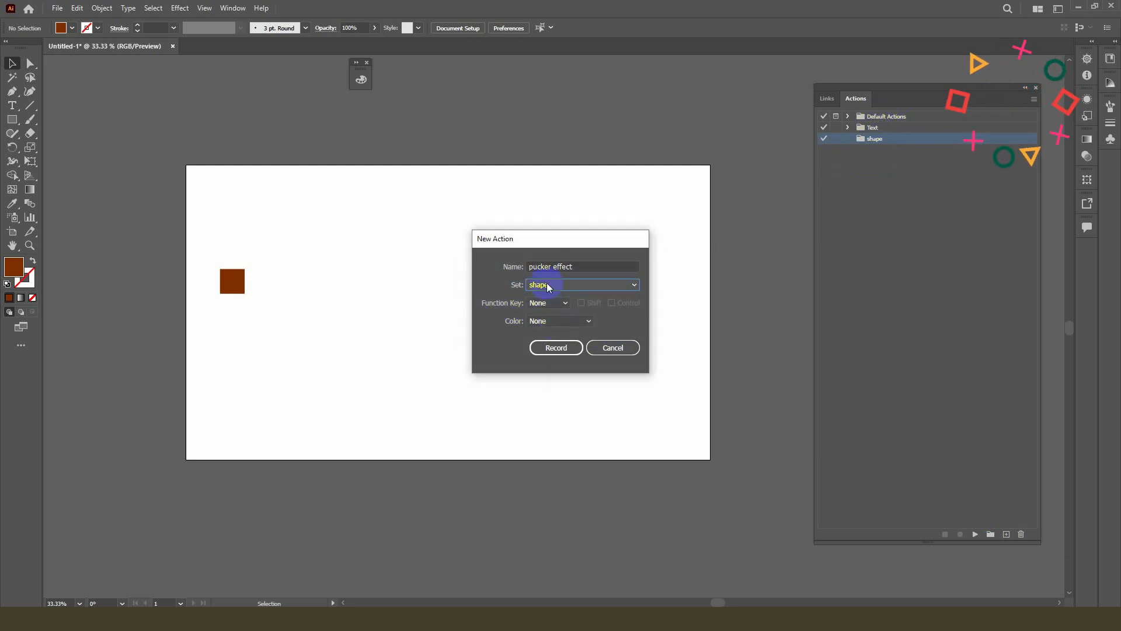
pyautogui.moveTo(581, 264); pyautogui.dragTo(466, 263)
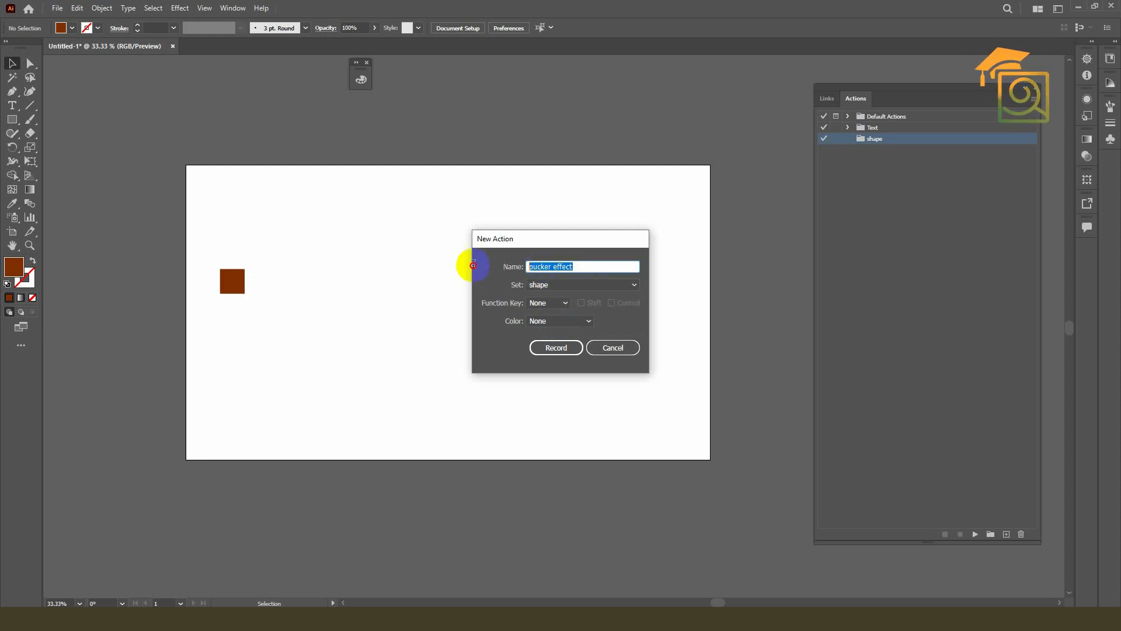
# Step: Assign Shift+F2 as the new action's function key, set its color to Green, and begin recording
pyautogui.click(543, 305)
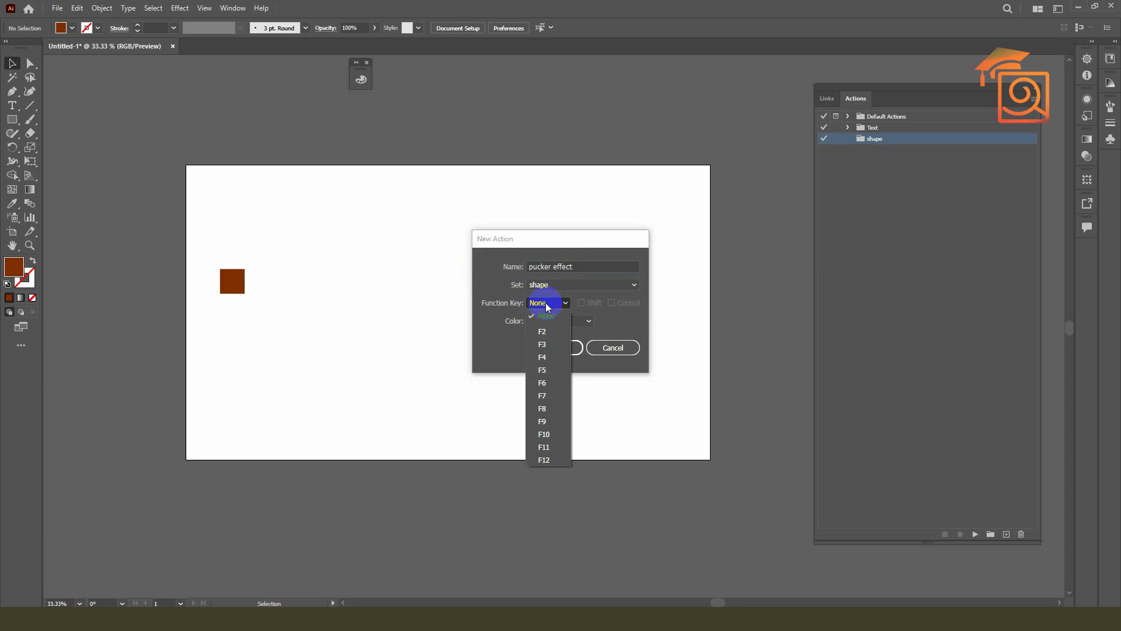
pyautogui.click(540, 309)
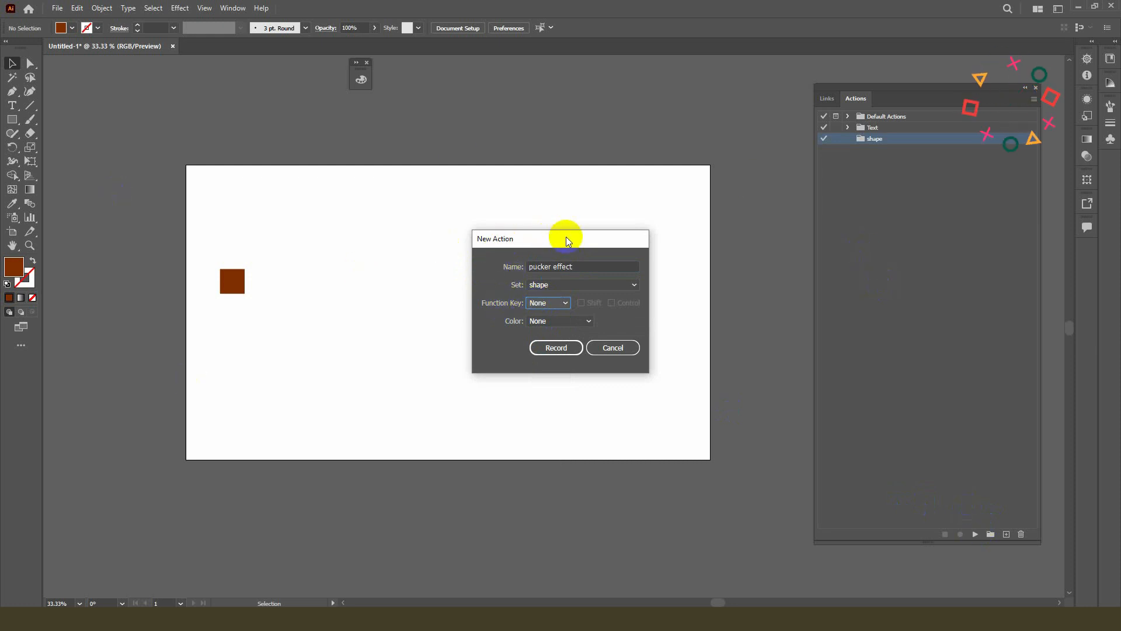
pyautogui.click(537, 301)
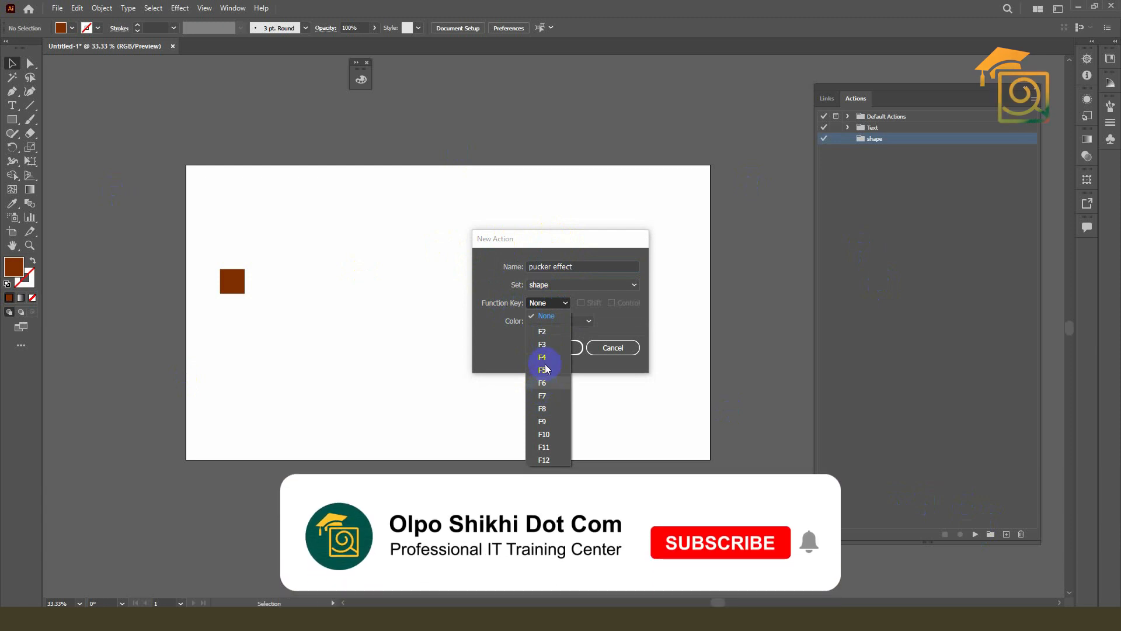
pyautogui.click(541, 332)
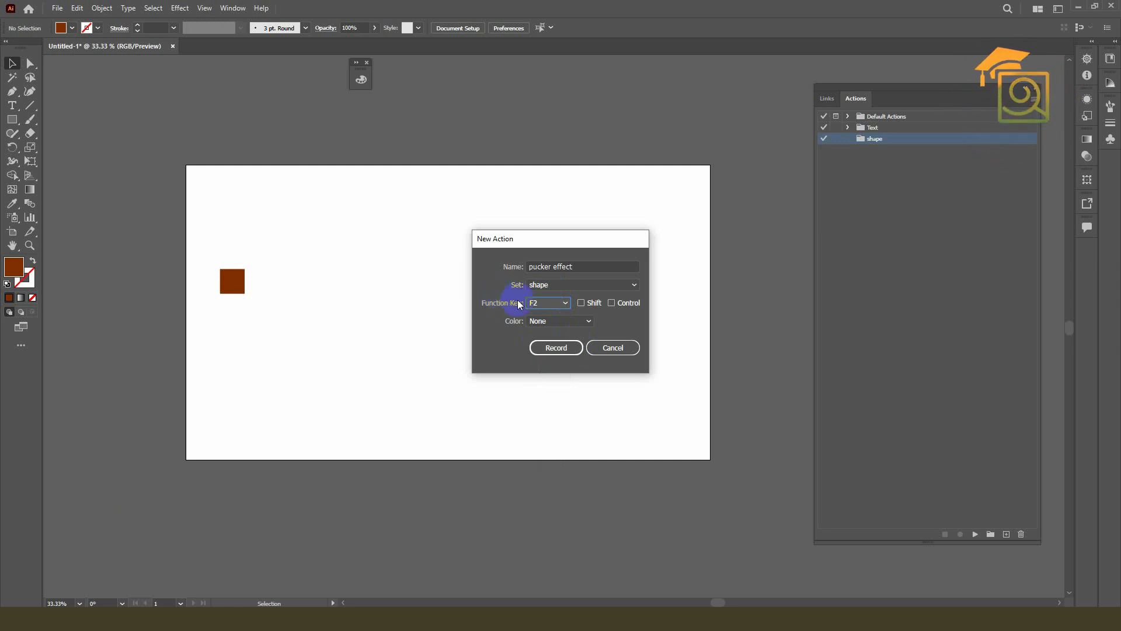
pyautogui.click(581, 303)
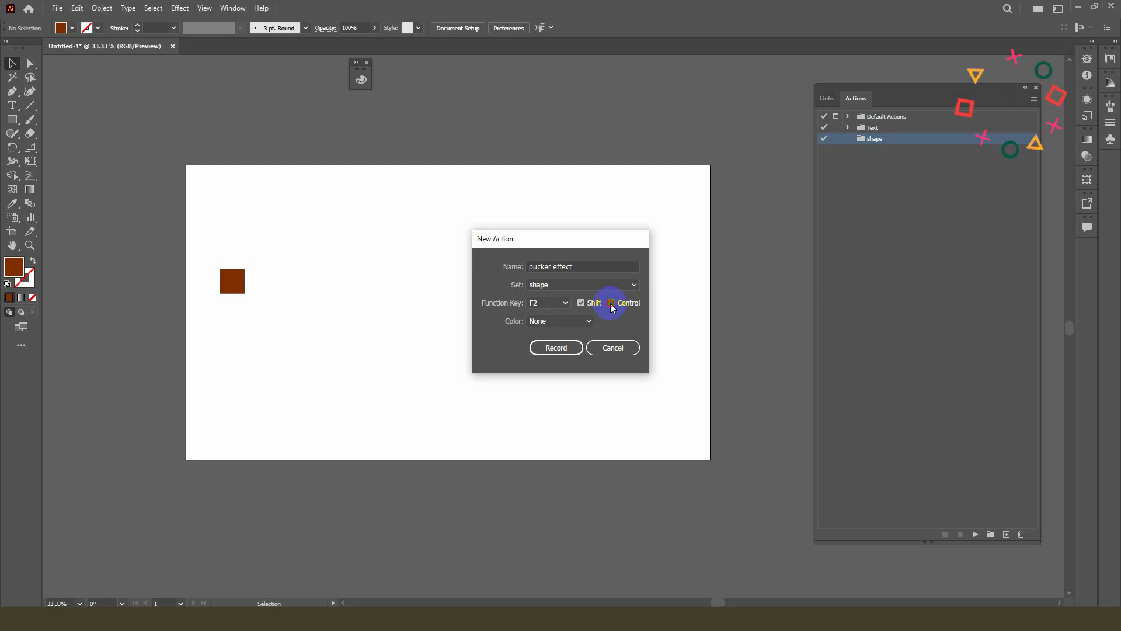
pyautogui.click(562, 322)
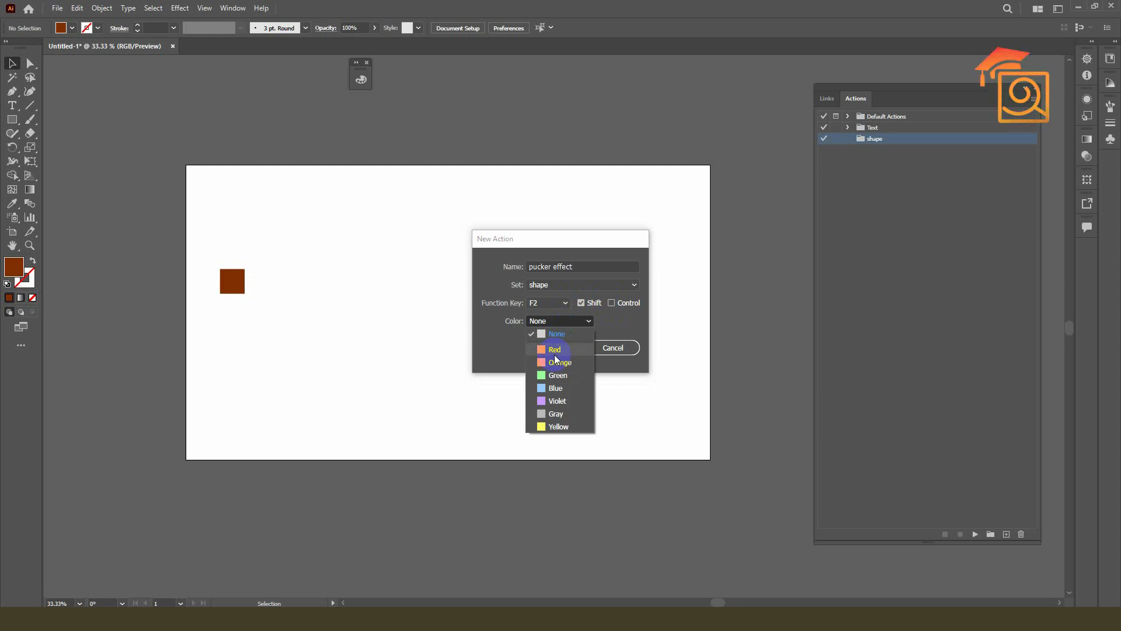
pyautogui.click(554, 374)
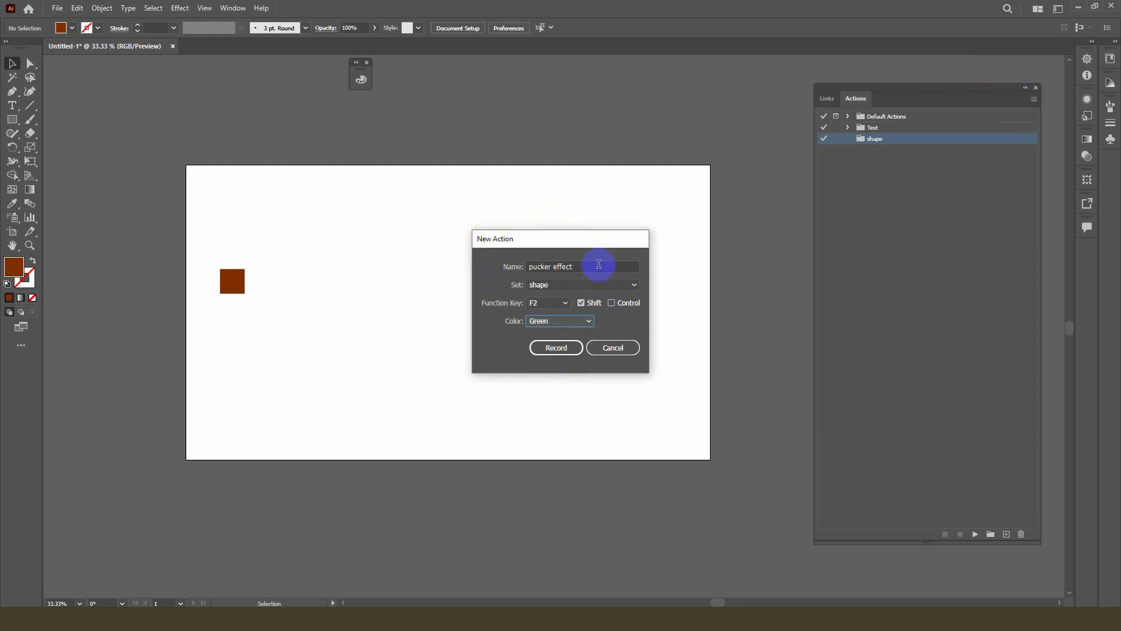
pyautogui.click(554, 347)
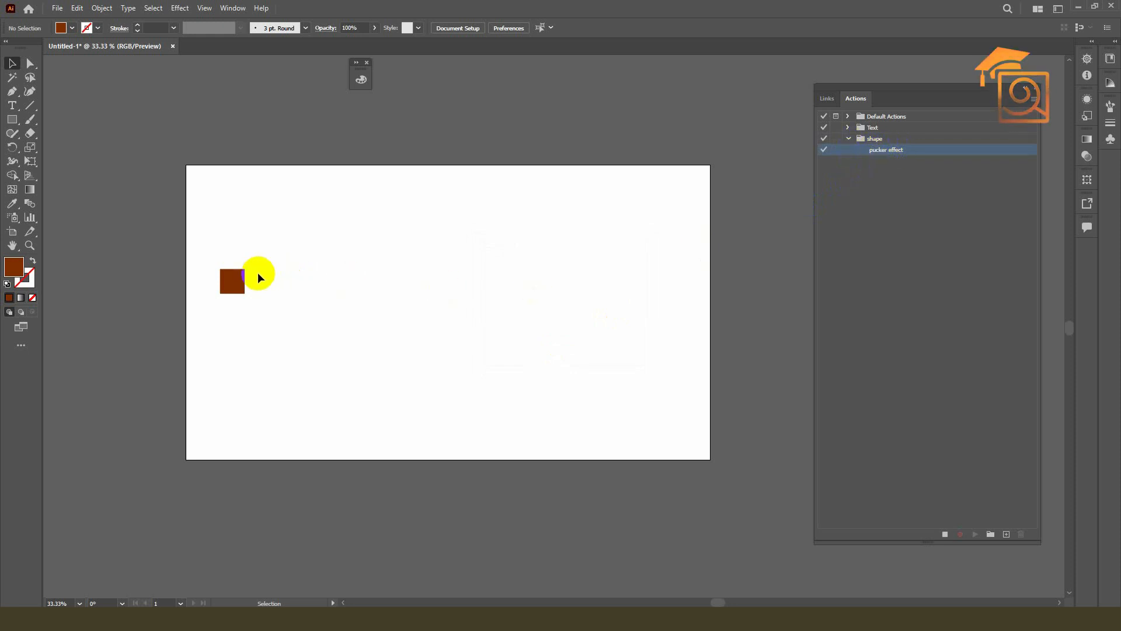
# Step: Select the brown rectangle and enlarge it proportionally to a width of 600 px
pyautogui.click(232, 286)
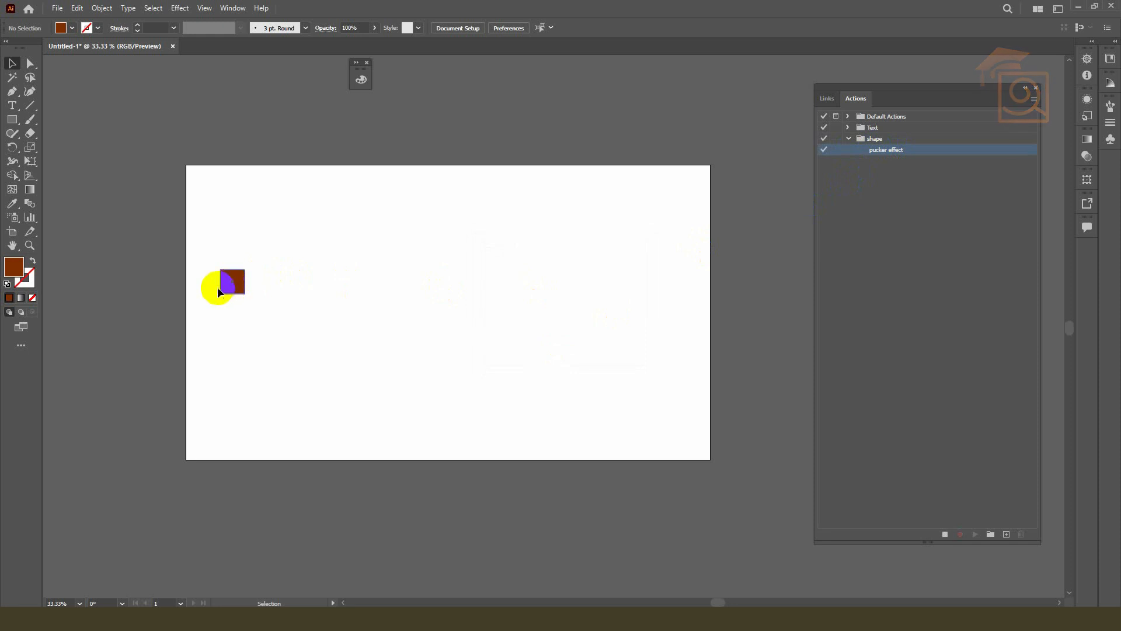
pyautogui.scroll(1, 218, 287)
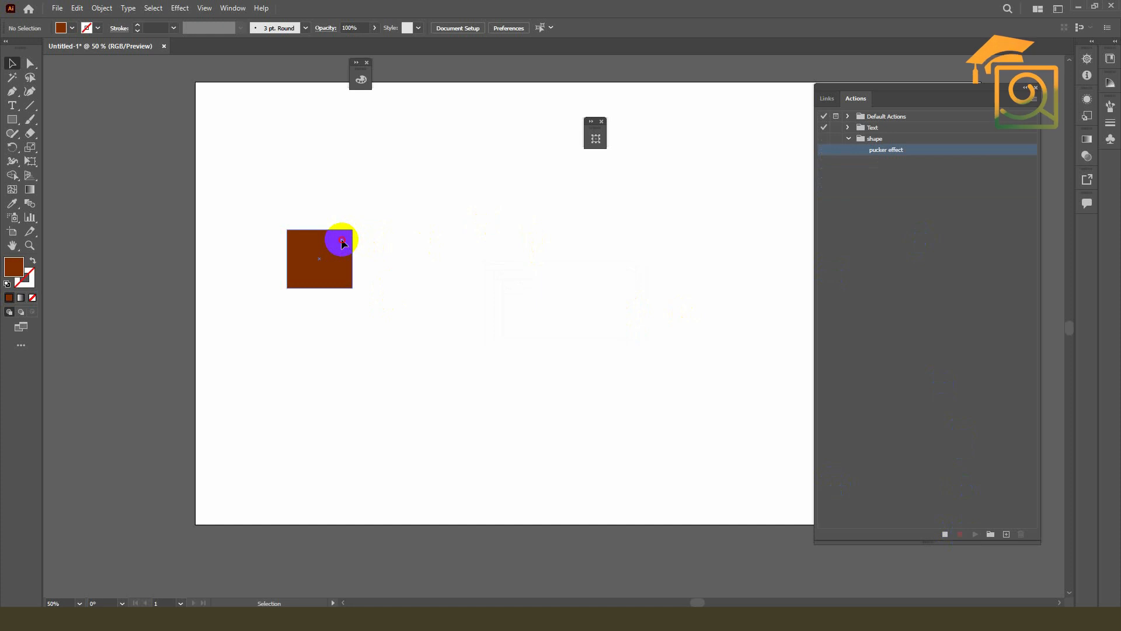
pyautogui.click(343, 243)
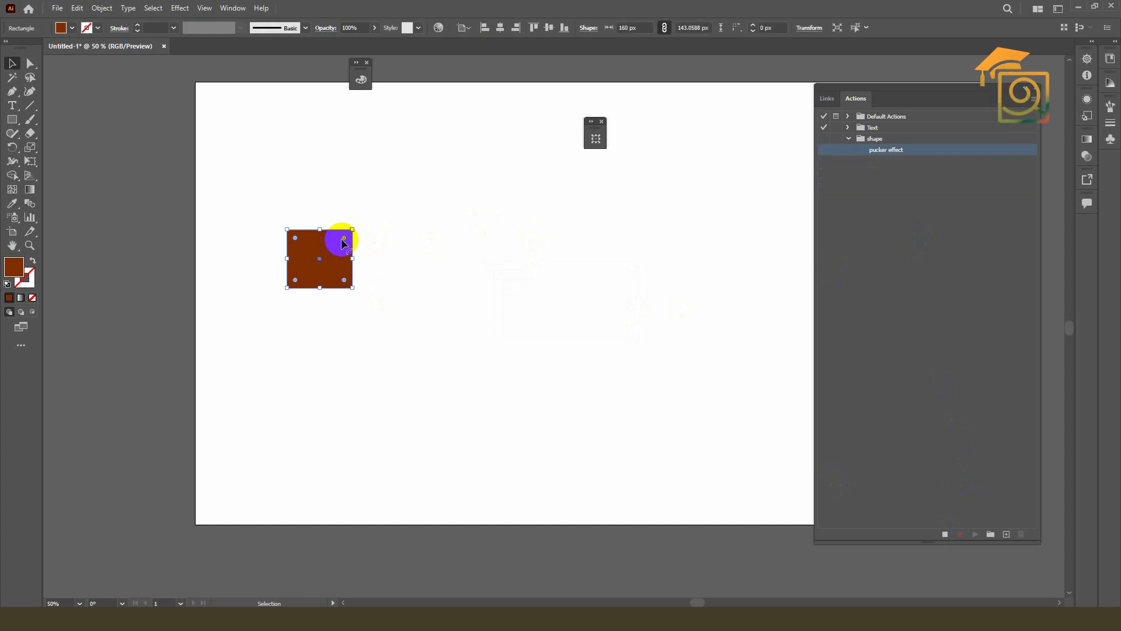
pyautogui.click(800, 28)
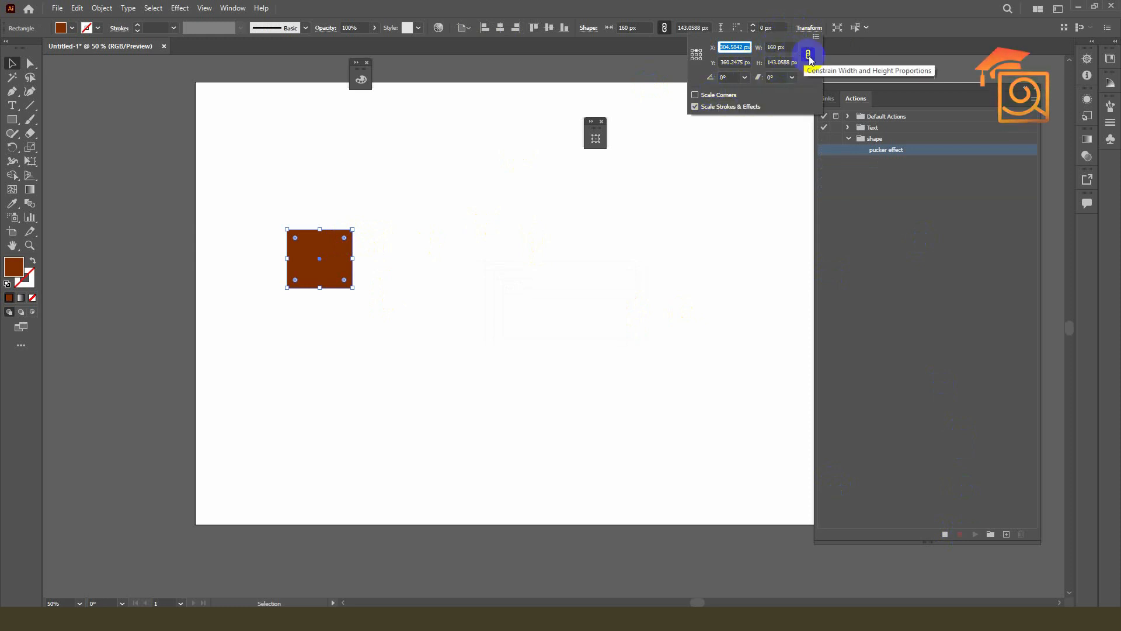
pyautogui.click(778, 46)
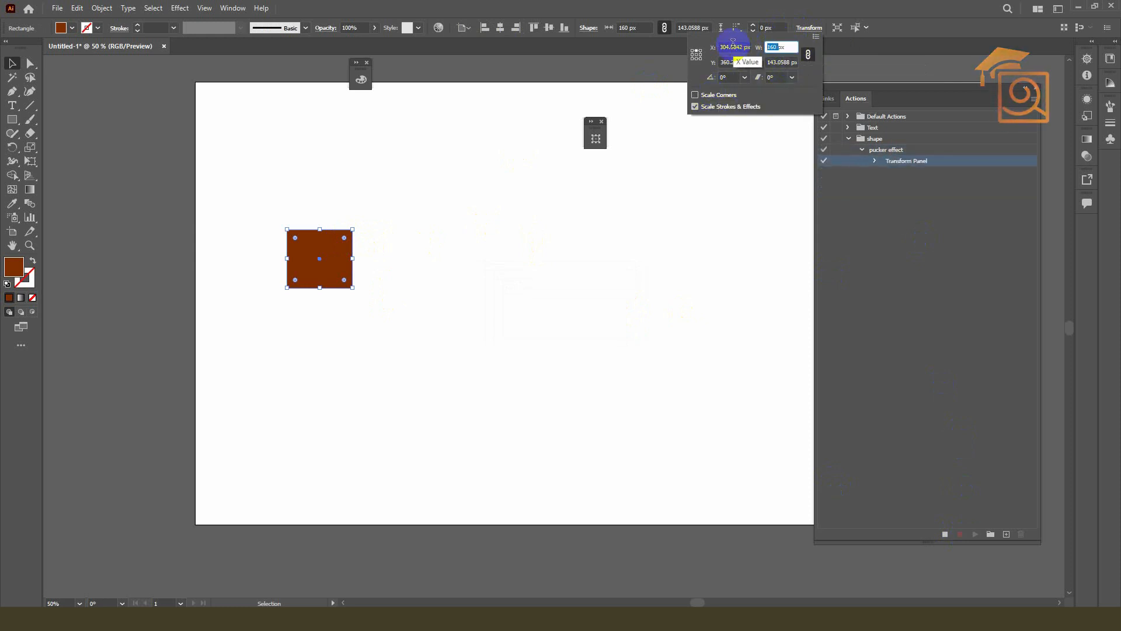
pyautogui.write('5')
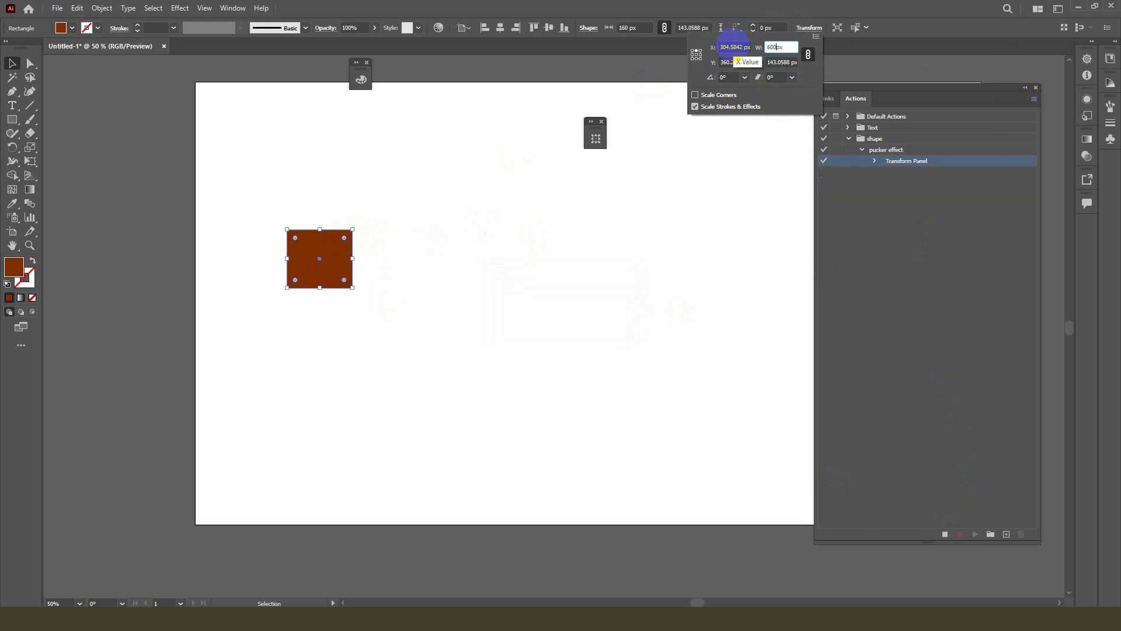
pyautogui.write('00')
pyautogui.press('Return')
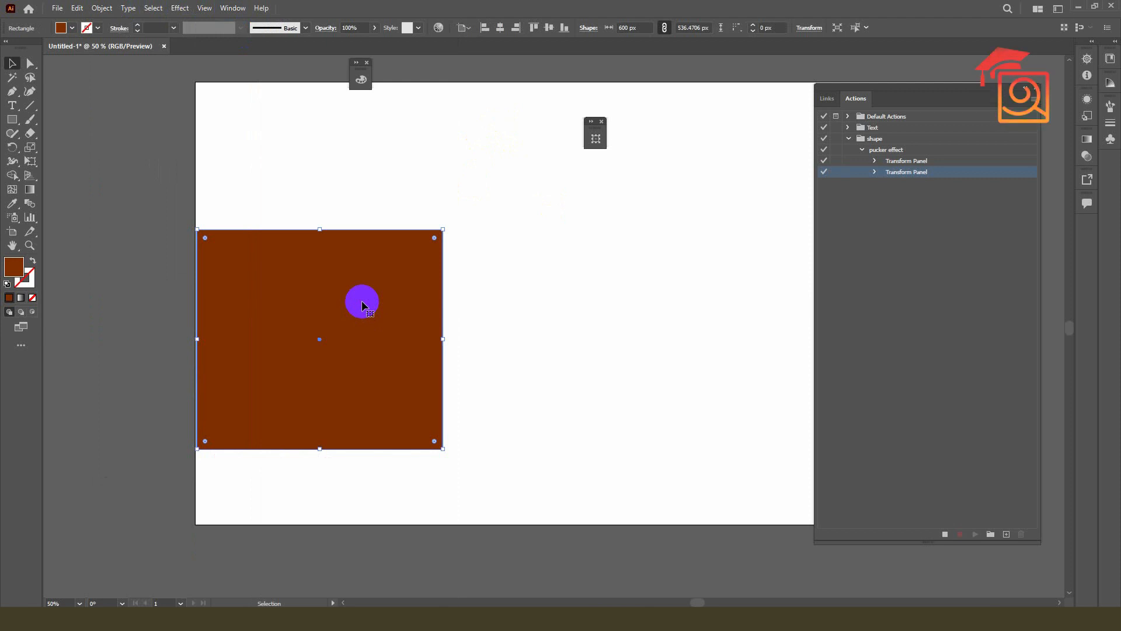
# Step: Rotate the enlarged rectangle 45° clockwise and shear it from its top corner into a slanted parallelogram
pyautogui.click(12, 147)
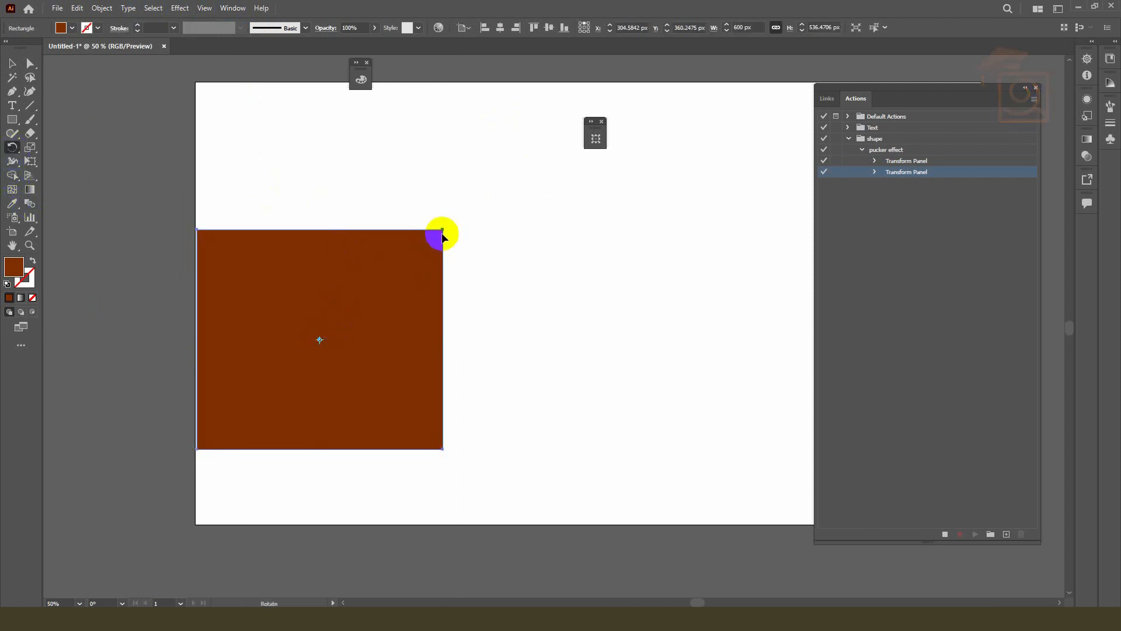
pyautogui.moveTo(443, 229); pyautogui.dragTo(528, 352)
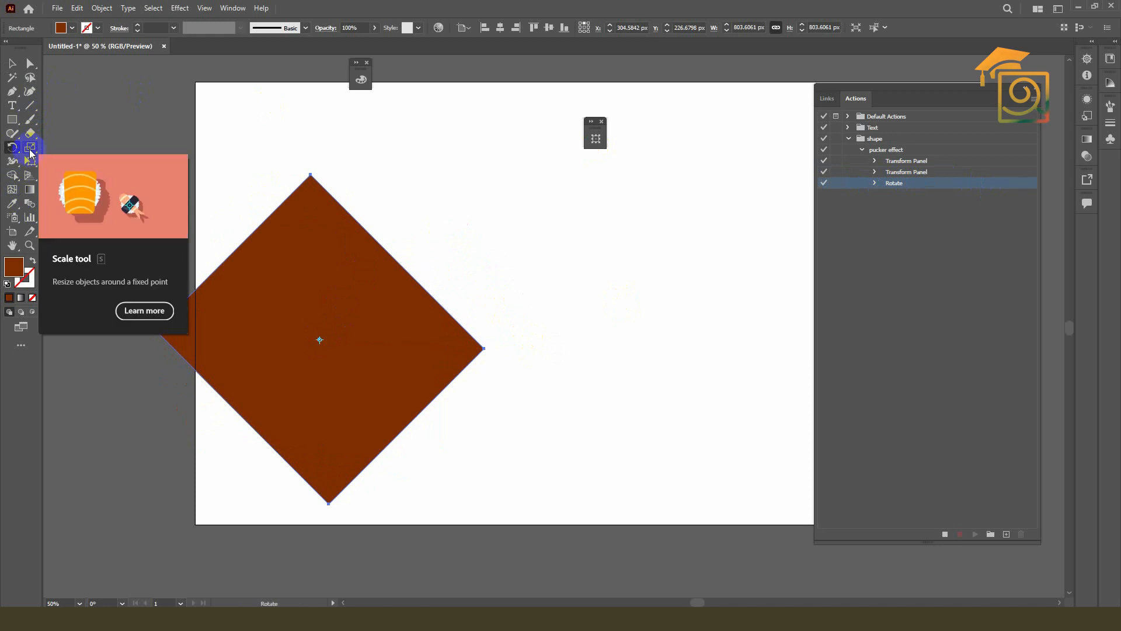
pyautogui.click(31, 150)
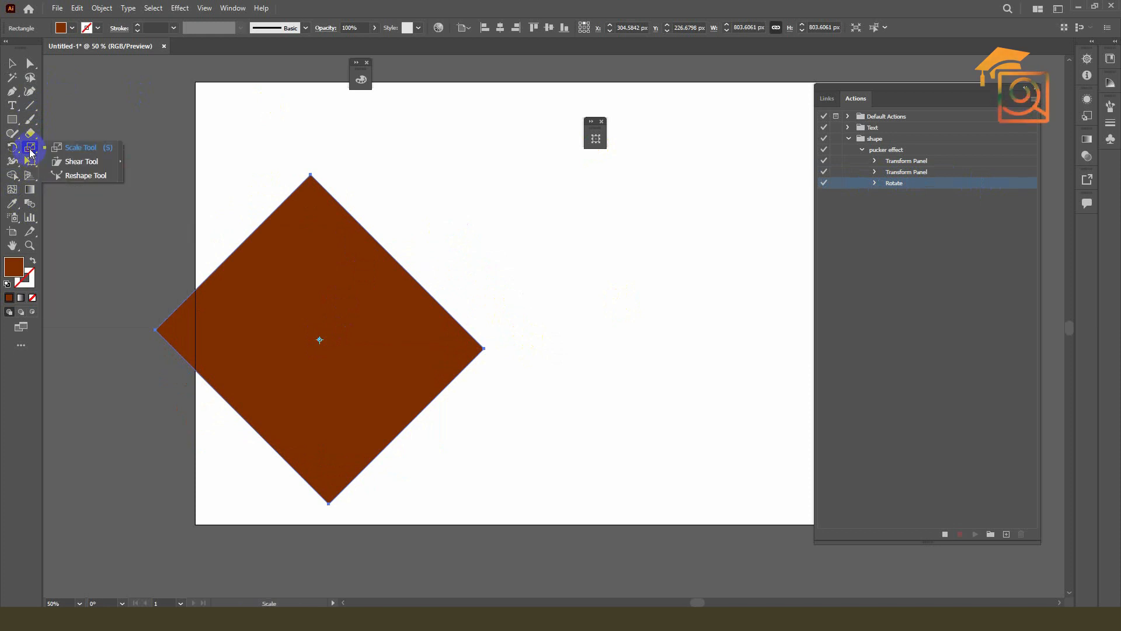
pyautogui.click(73, 161)
pyautogui.click(311, 174)
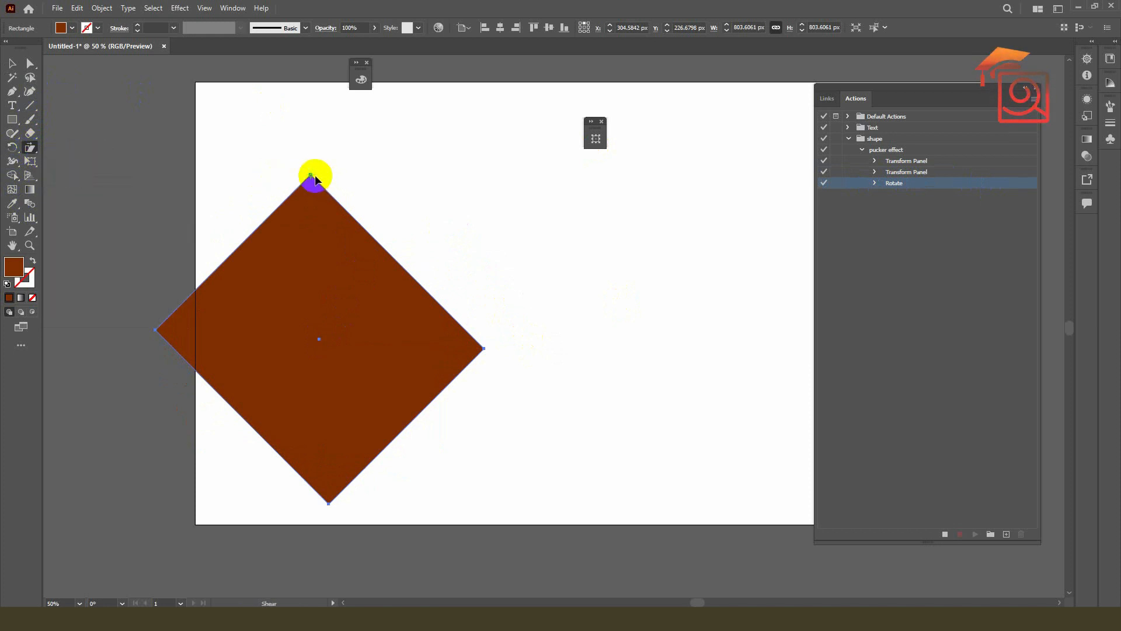
pyautogui.moveTo(483, 348); pyautogui.dragTo(559, 278)
# Step: Switch back to the Selection tool and stop recording the pucker effect action
pyautogui.click(13, 63)
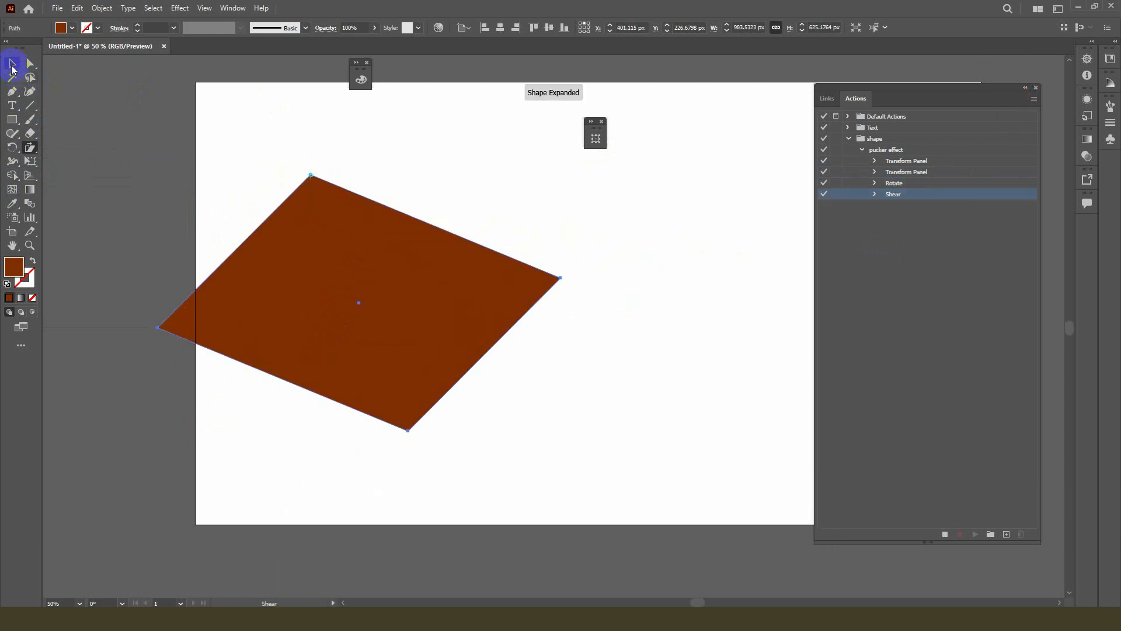
pyautogui.click(542, 274)
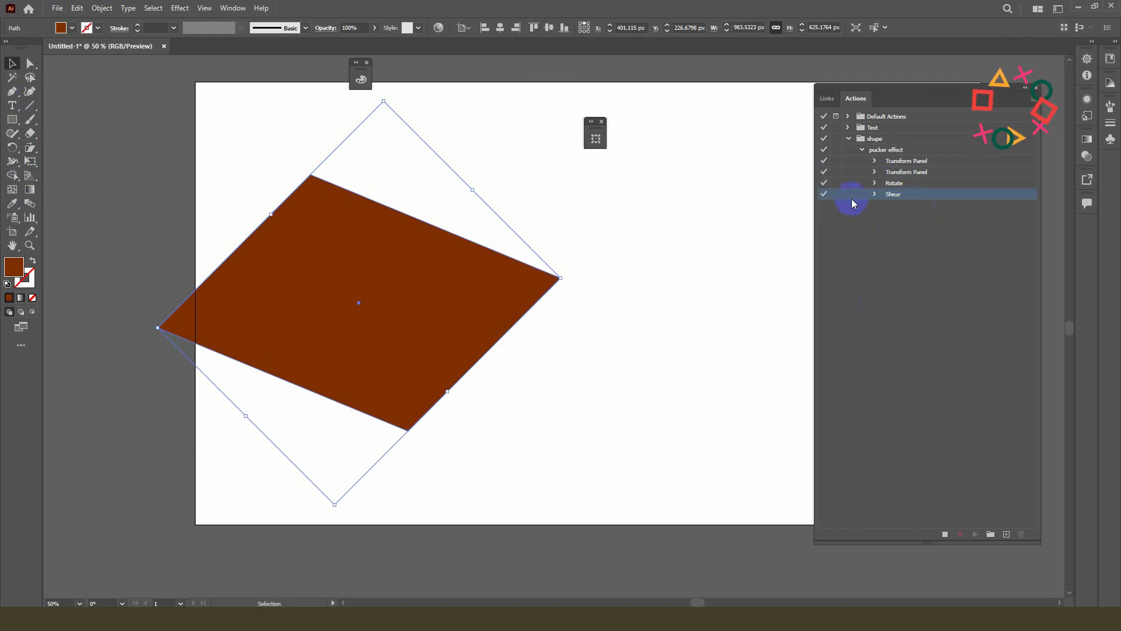
pyautogui.click(946, 532)
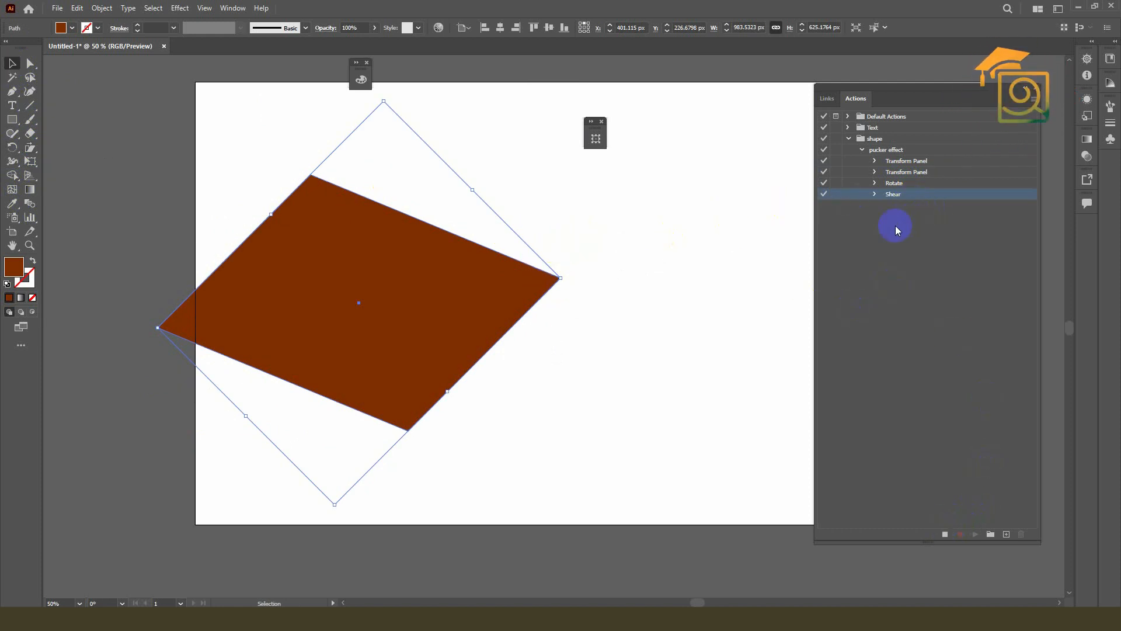
pyautogui.click(945, 535)
# Step: Delete the sheared shape and draw a new brown square about 63 px wide near the artboard's upper-left area
pyautogui.scroll(-2, 407, 322)
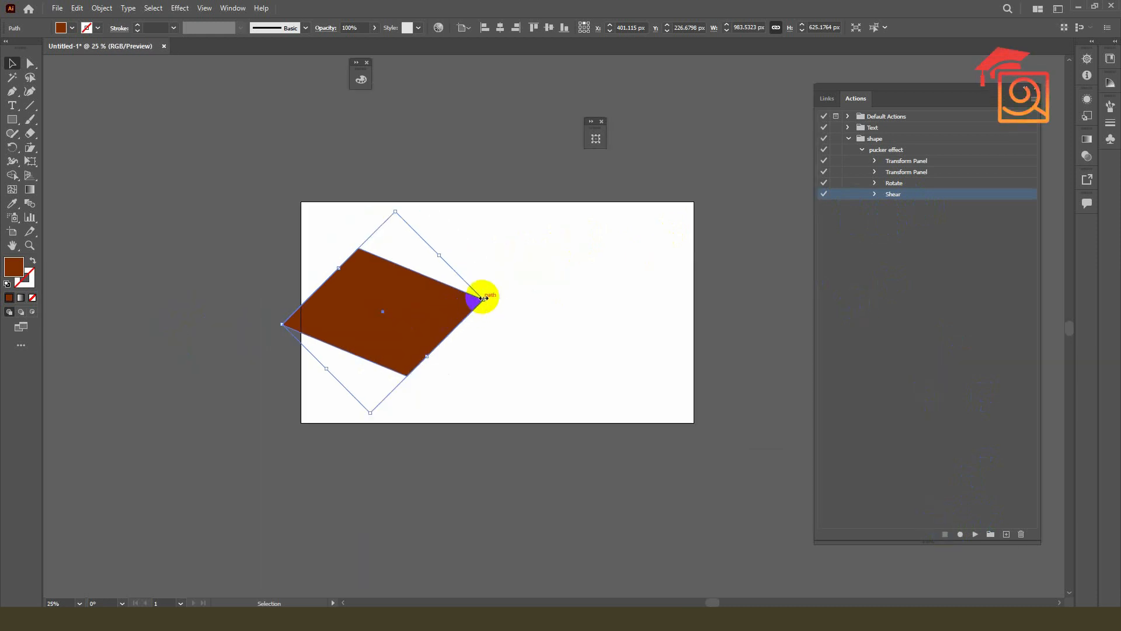
pyautogui.press('Delete')
pyautogui.click(12, 119)
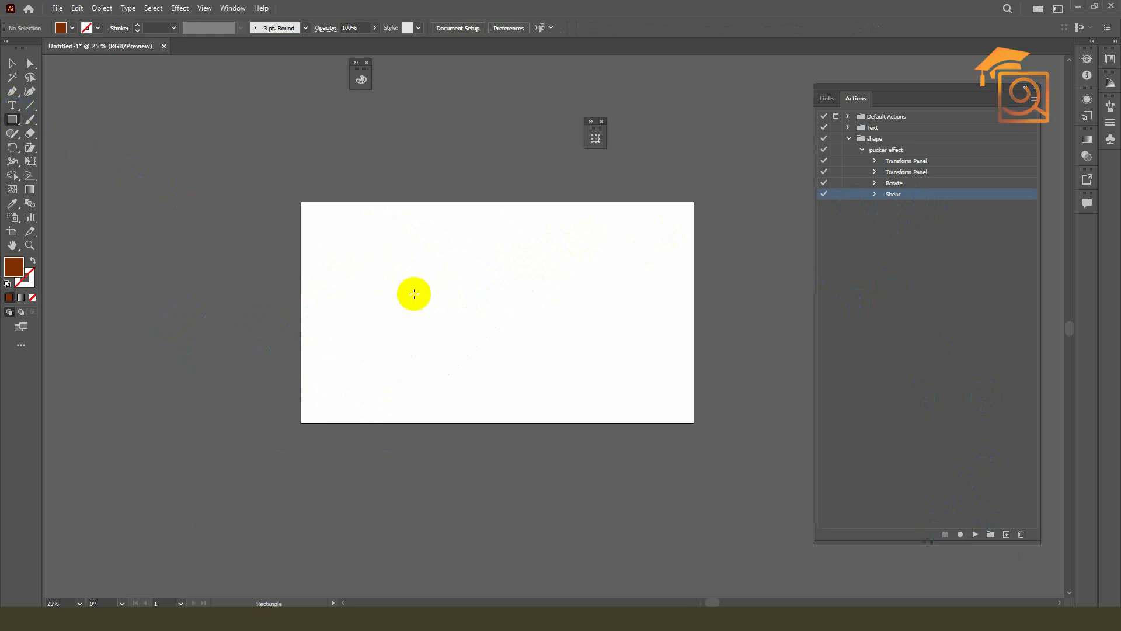
pyautogui.moveTo(394, 284)
pyautogui.mouseDown()
pyautogui.moveTo(414, 302)
pyautogui.moveTo(407, 297)
pyautogui.mouseUp()
pyautogui.click(12, 63)
pyautogui.scroll(2, 376, 271)
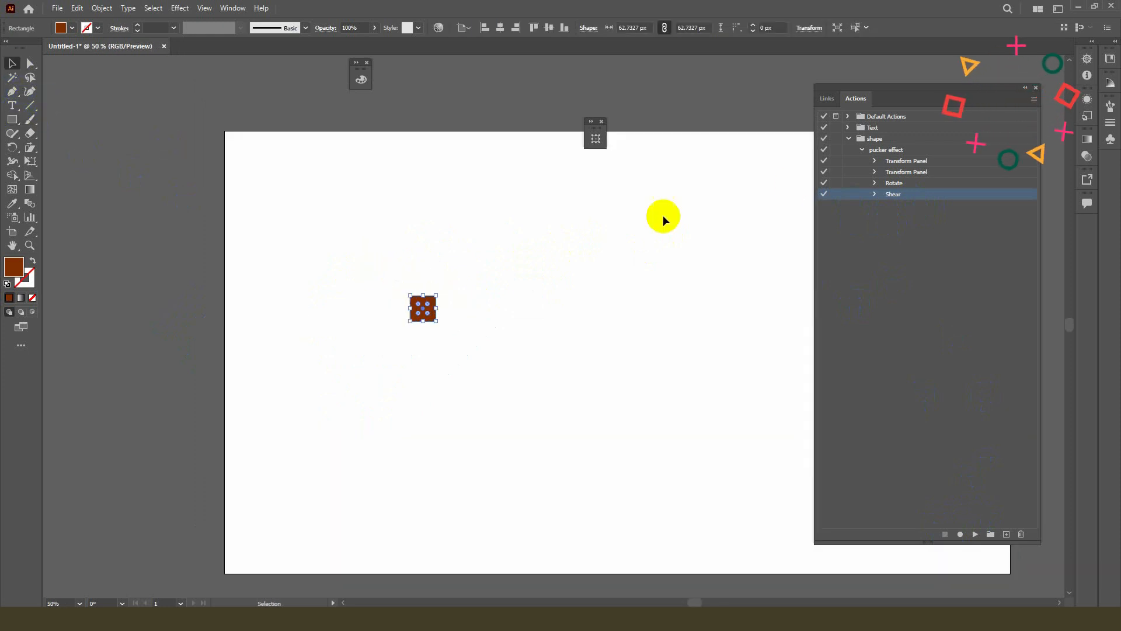
# Step: Play the recorded pucker effect action on the small brown square
pyautogui.click(876, 151)
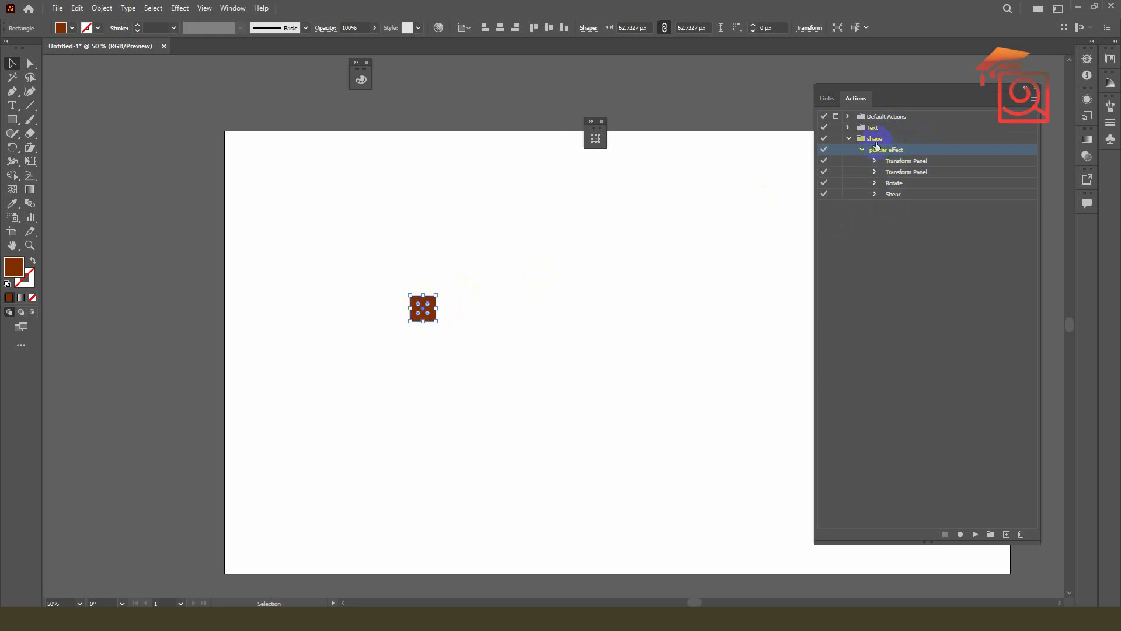
pyautogui.click(874, 139)
pyautogui.click(975, 533)
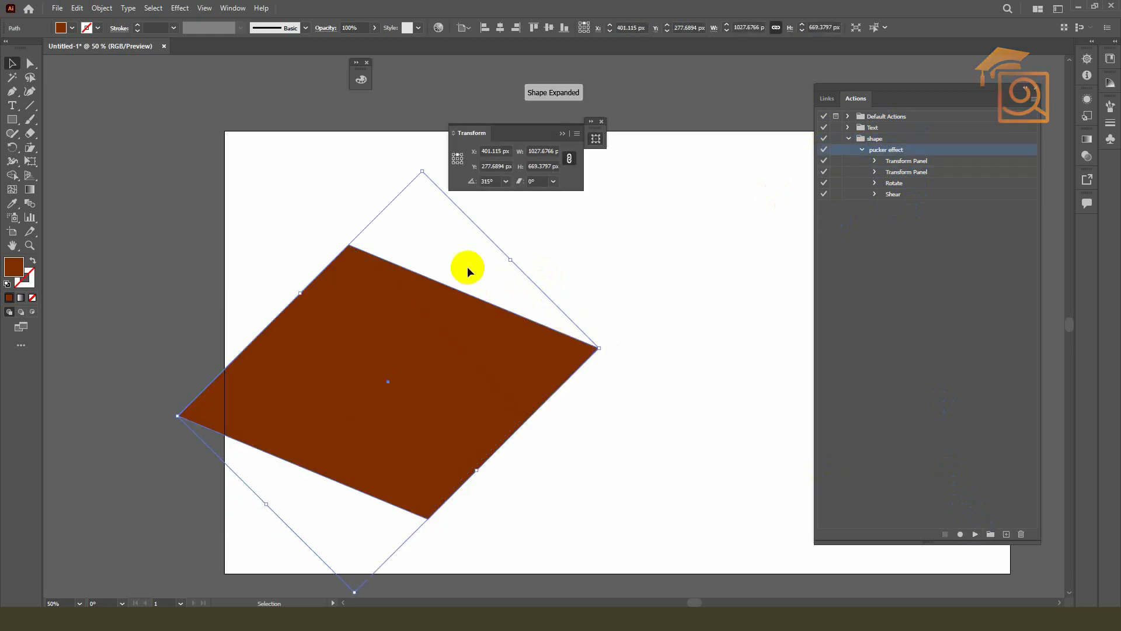
# Step: Close the floating Transform panel and delete the large brown parallelogram from the artboard
pyautogui.click(491, 354)
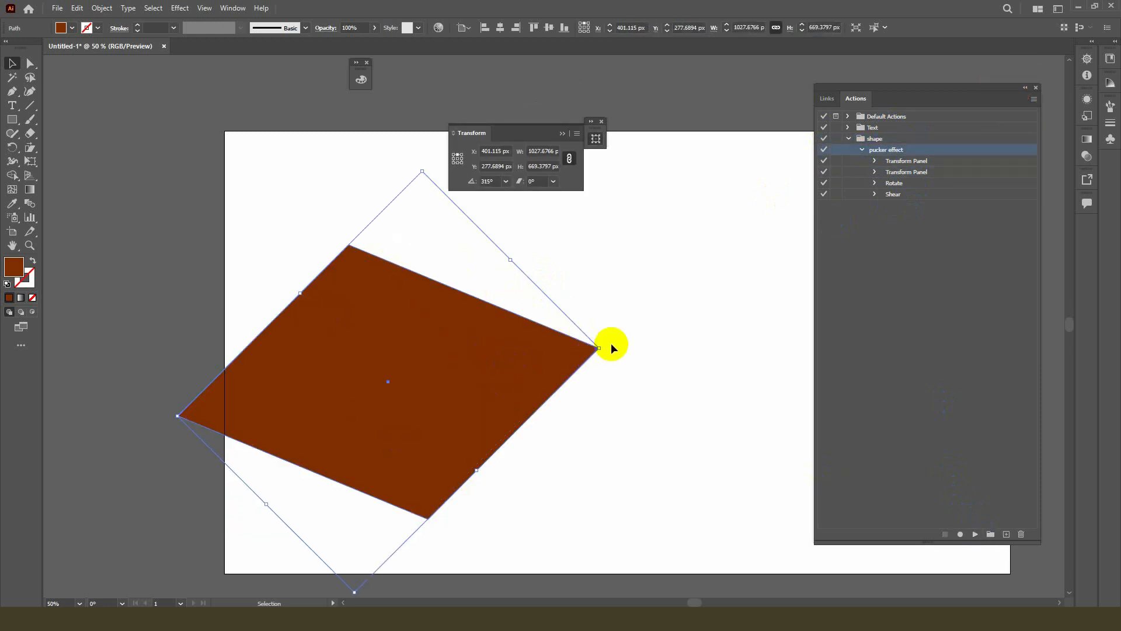
pyautogui.click(601, 121)
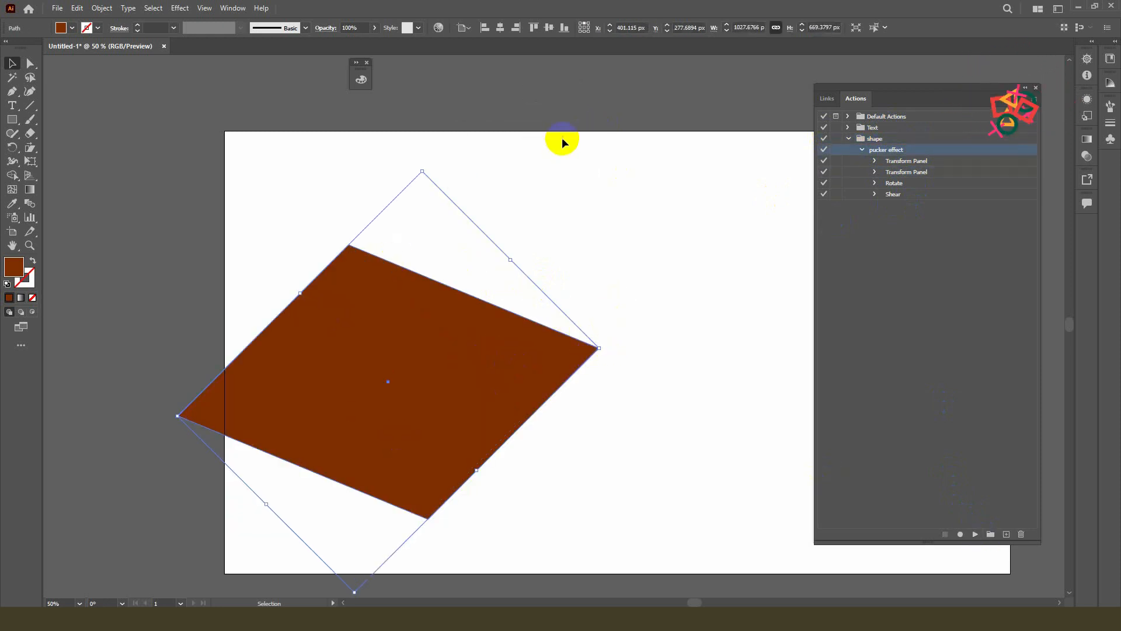
pyautogui.click(420, 297)
pyautogui.press('Delete')
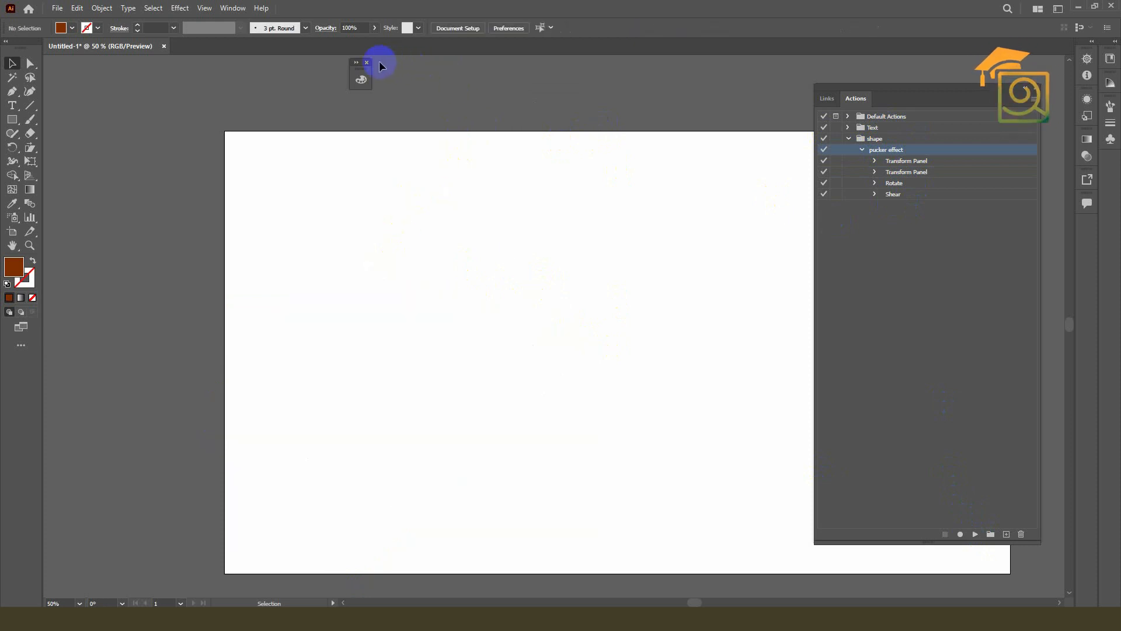
pyautogui.scroll(-1, 236, 217)
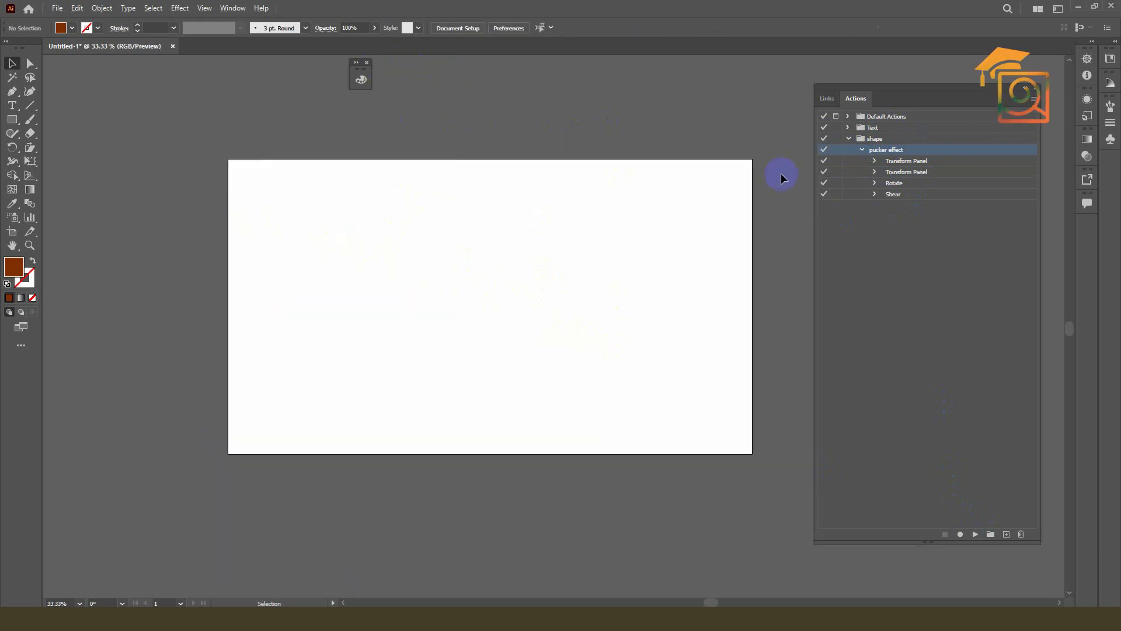
# Step: Collapse the shape action set and create a new action named text effect in the Text set
pyautogui.click(847, 138)
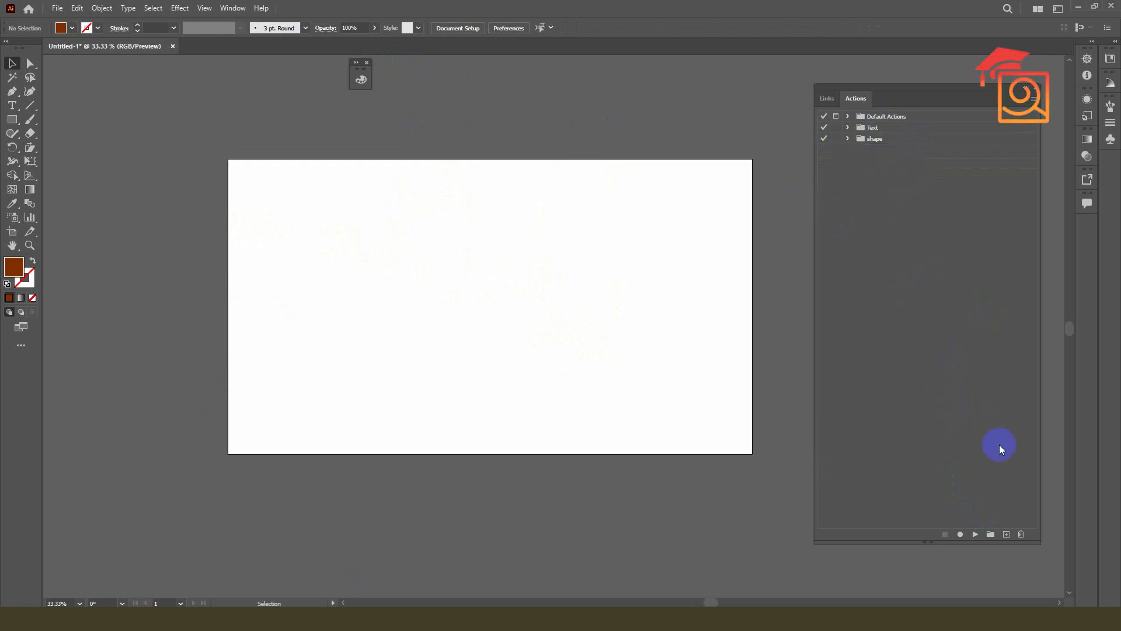
pyautogui.click(865, 138)
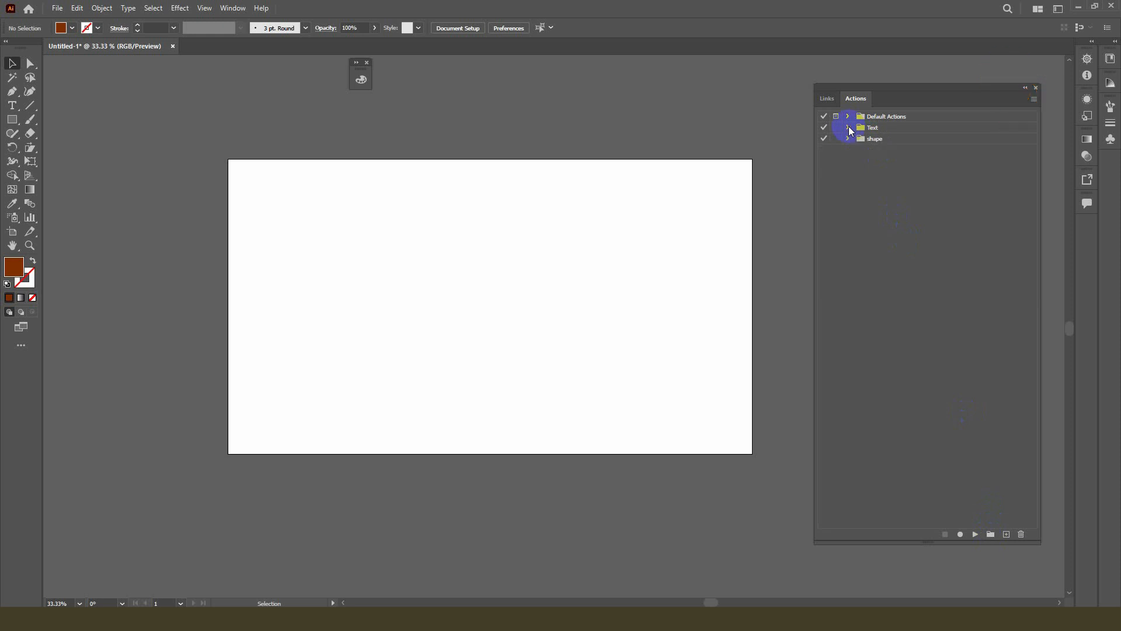
pyautogui.click(1005, 535)
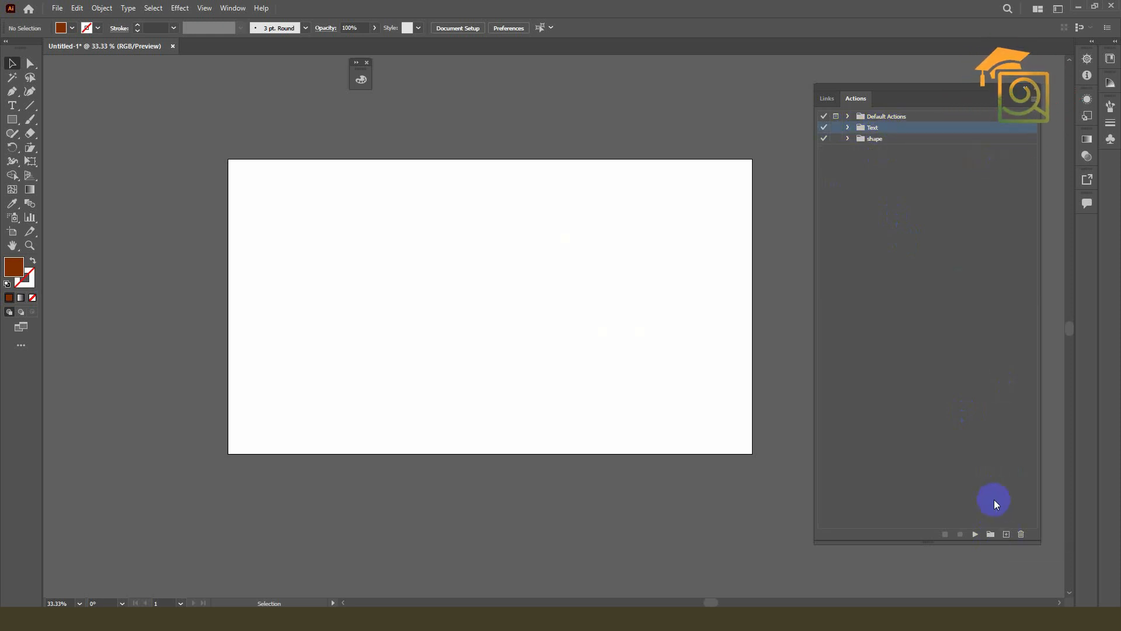
pyautogui.click(1006, 534)
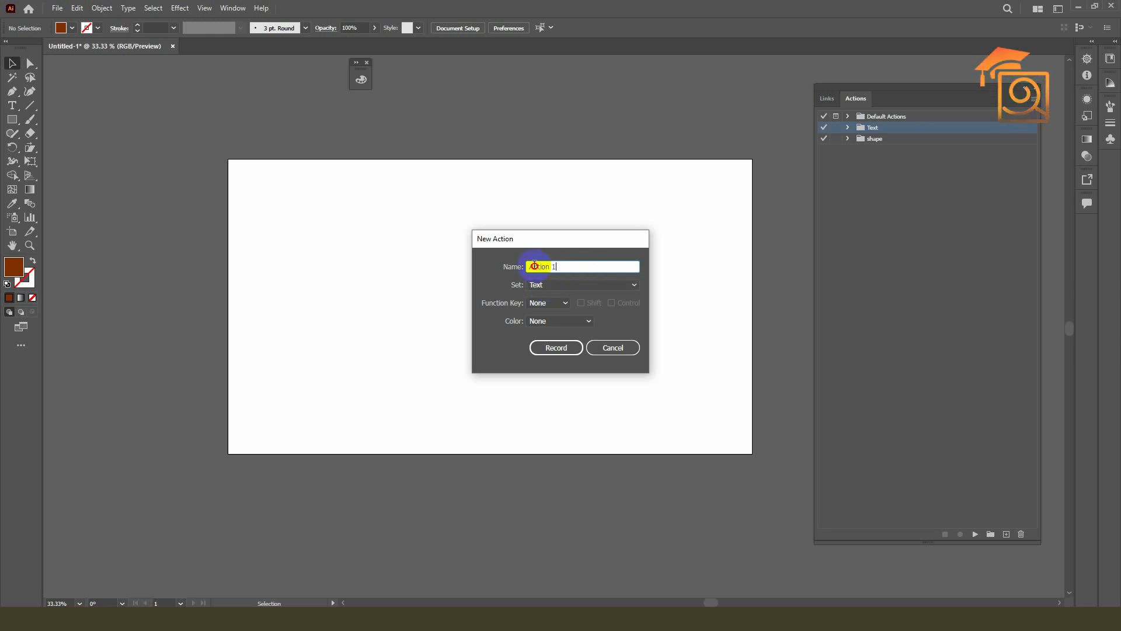
pyautogui.write('text effect')
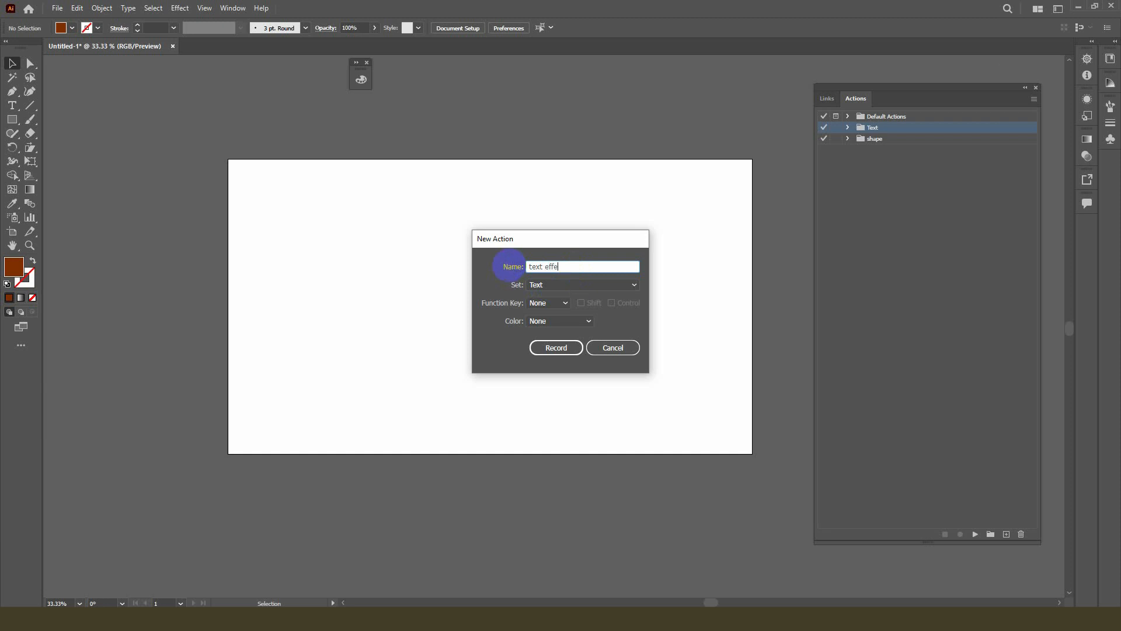
# Step: Assign function key F2 with Shift and Control and the Violet color to the new action, and start recording it
pyautogui.click(537, 286)
pyautogui.click(549, 314)
pyautogui.click(558, 305)
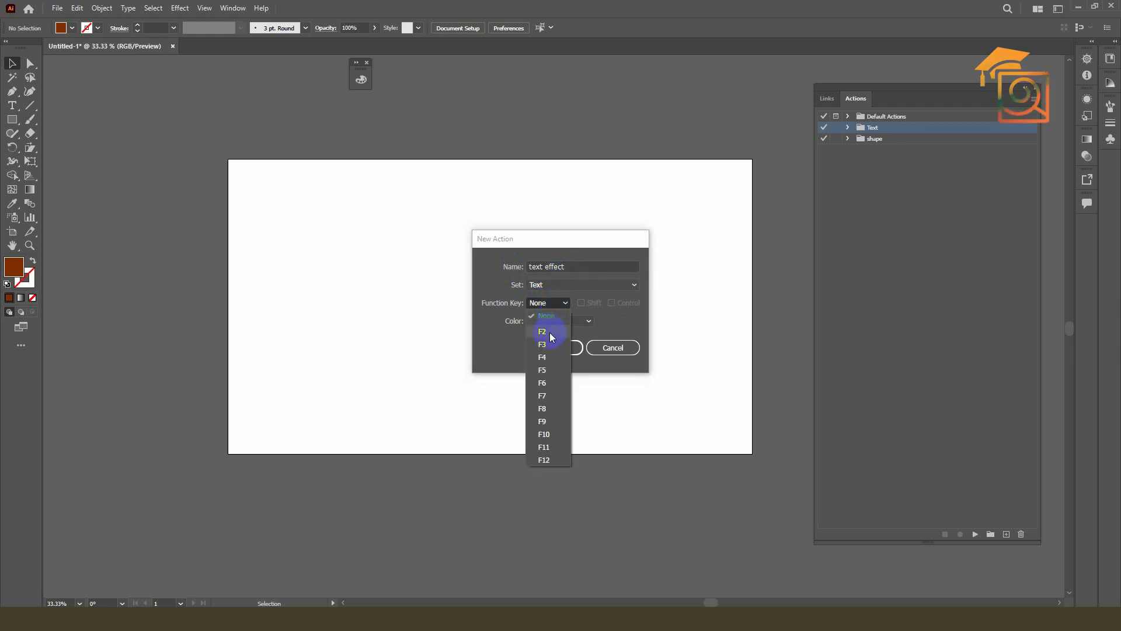
pyautogui.click(549, 332)
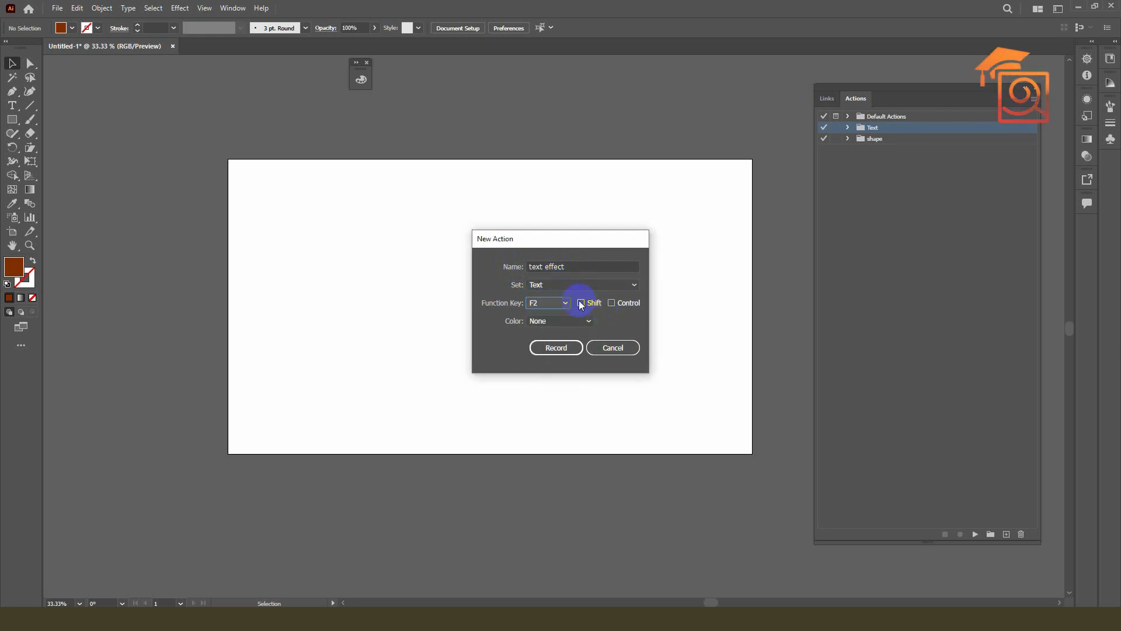
pyautogui.click(581, 303)
pyautogui.click(549, 324)
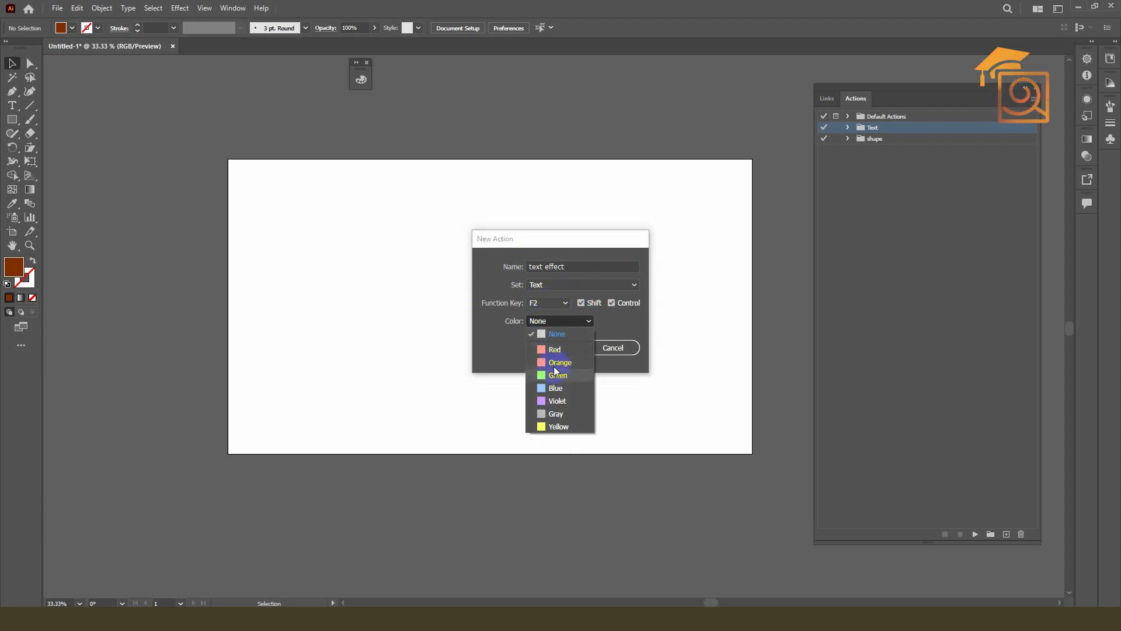
pyautogui.click(556, 401)
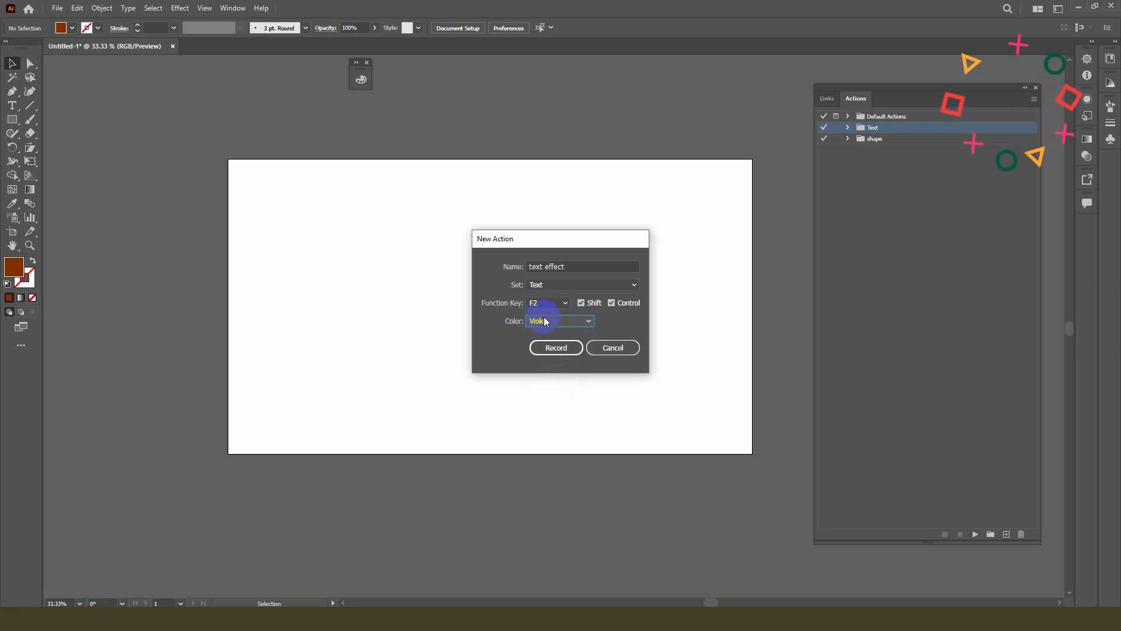
pyautogui.click(553, 350)
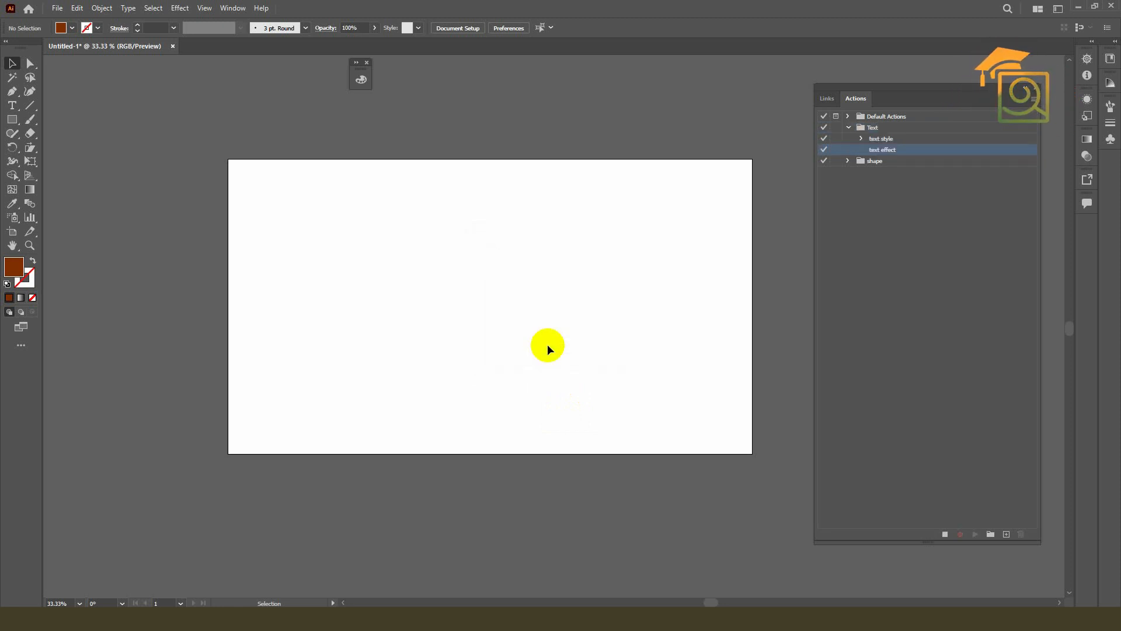
# Step: Place LOREM IPSUM placeholder text on the artboard and set its font to Avengero Regular
pyautogui.click(11, 105)
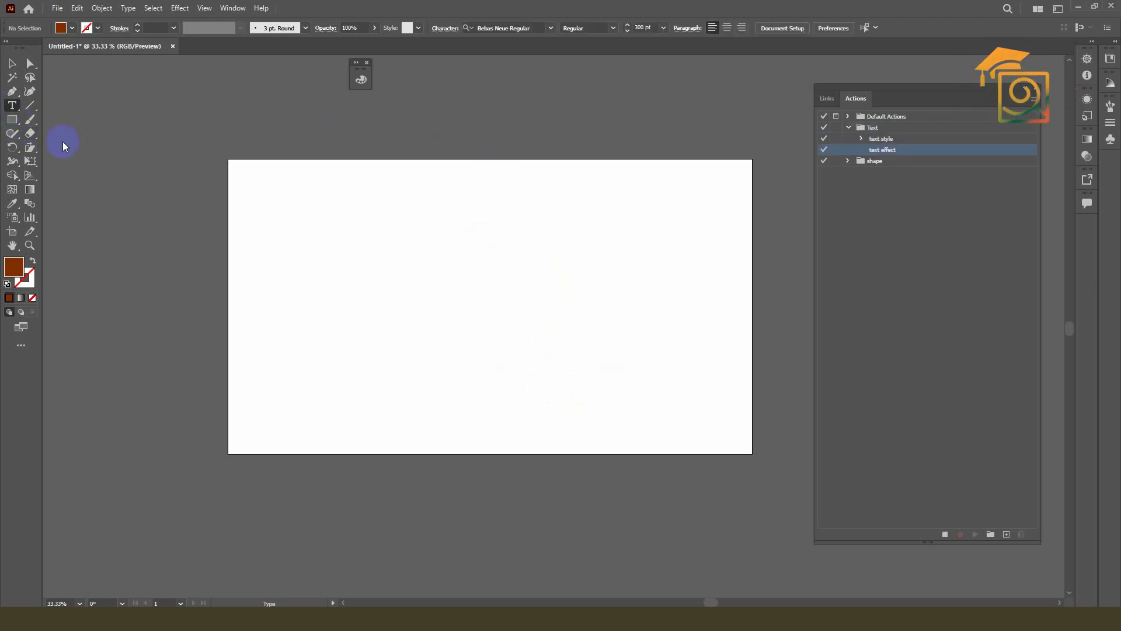
pyautogui.click(294, 272)
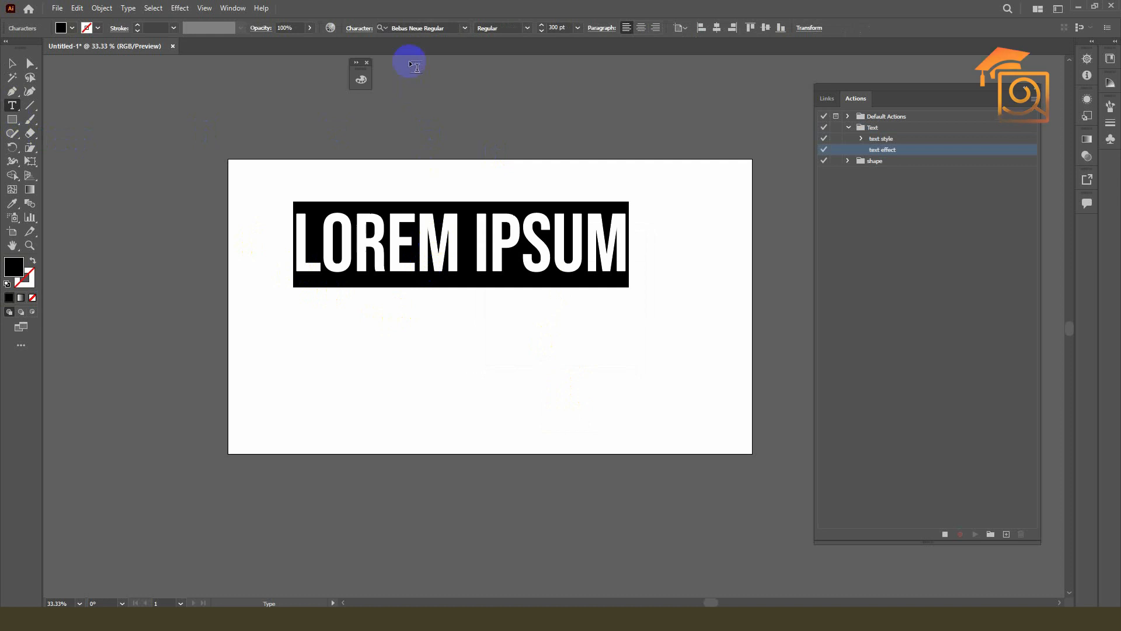
pyautogui.click(448, 27)
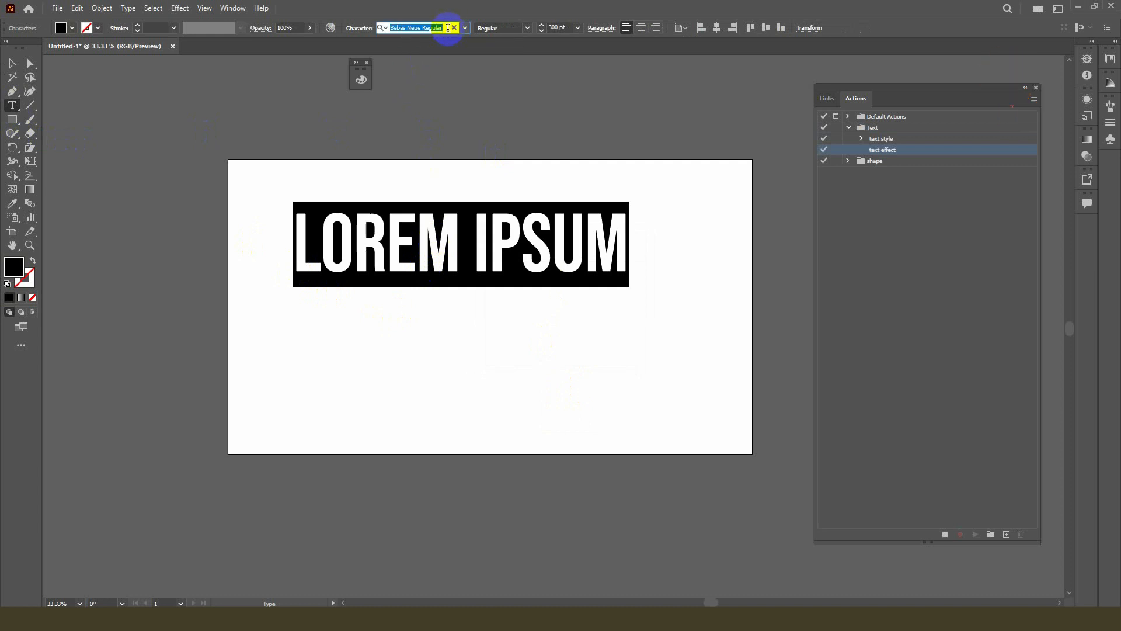
pyautogui.write('age')
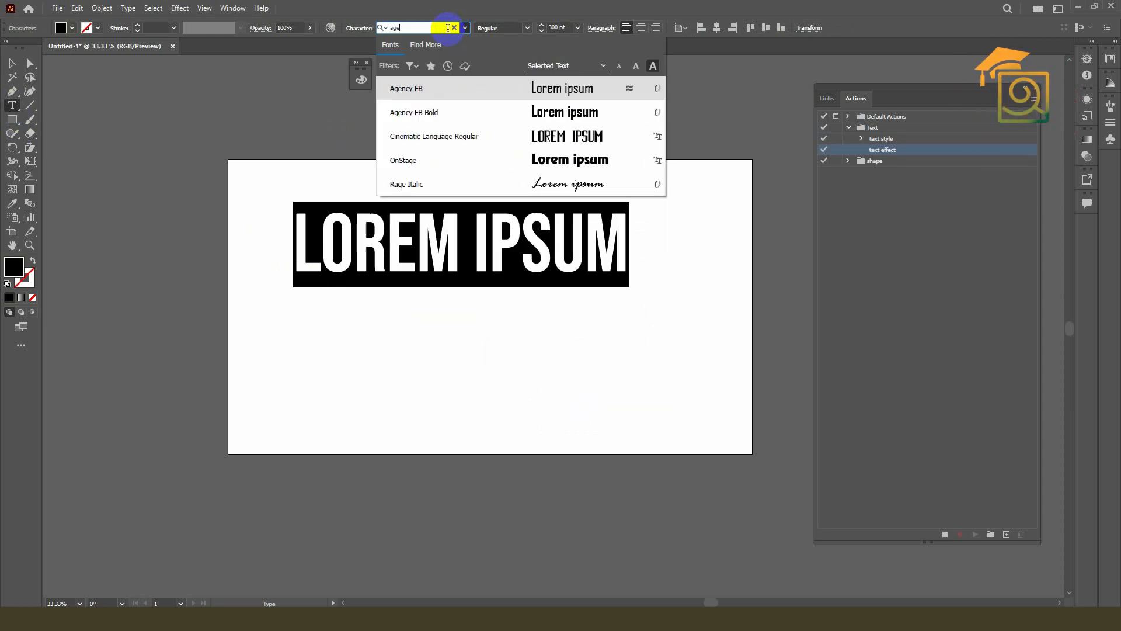
pyautogui.press('BackSpace')
pyautogui.press('BackSpace')
pyautogui.write('ven')
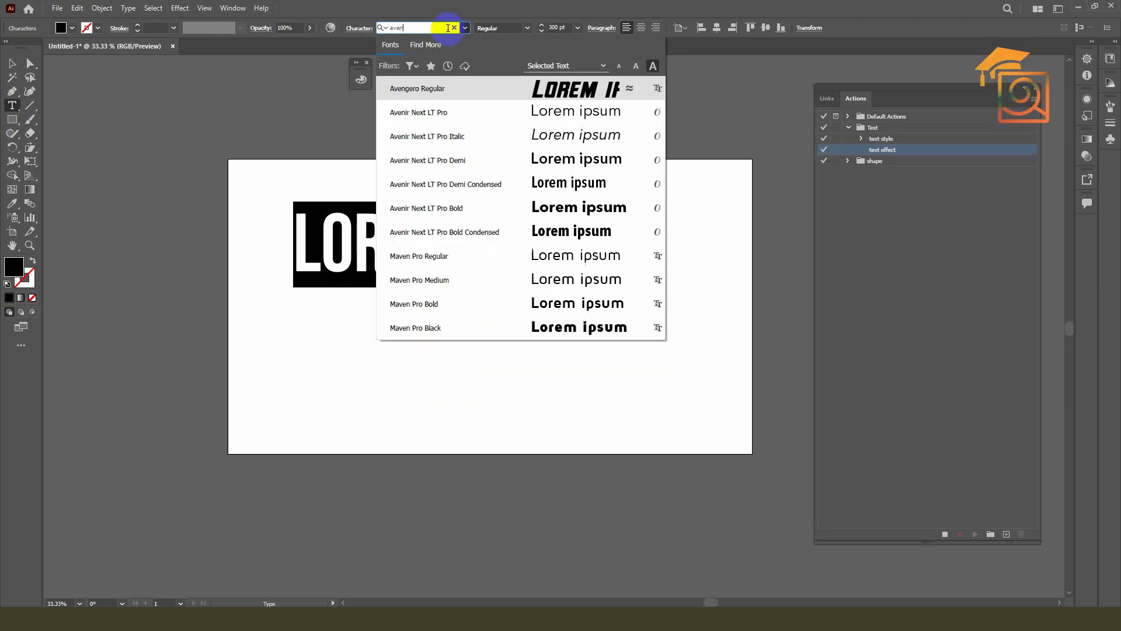
pyautogui.click(427, 93)
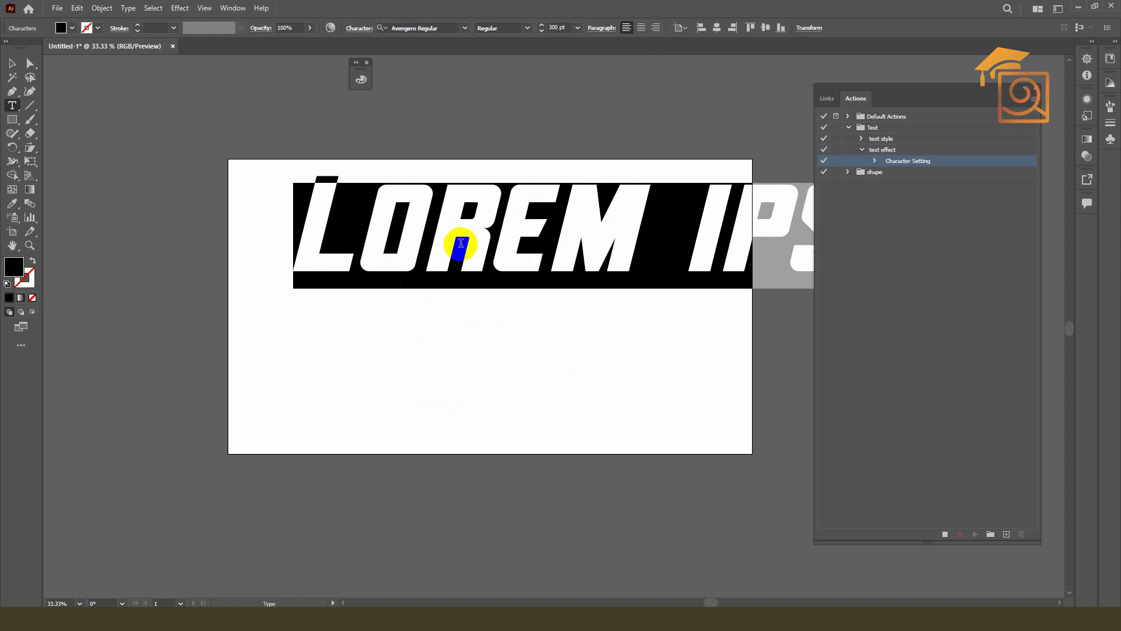
# Step: Delete the word IPSUM from the placeholder text so only Lorem is left
pyautogui.scroll(-1, 375, 237)
pyautogui.moveTo(605, 222); pyautogui.dragTo(803, 233)
pyautogui.press('BackSpace')
pyautogui.moveTo(609, 230); pyautogui.dragTo(670, 230)
pyautogui.press('BackSpace')
pyautogui.press('BackSpace')
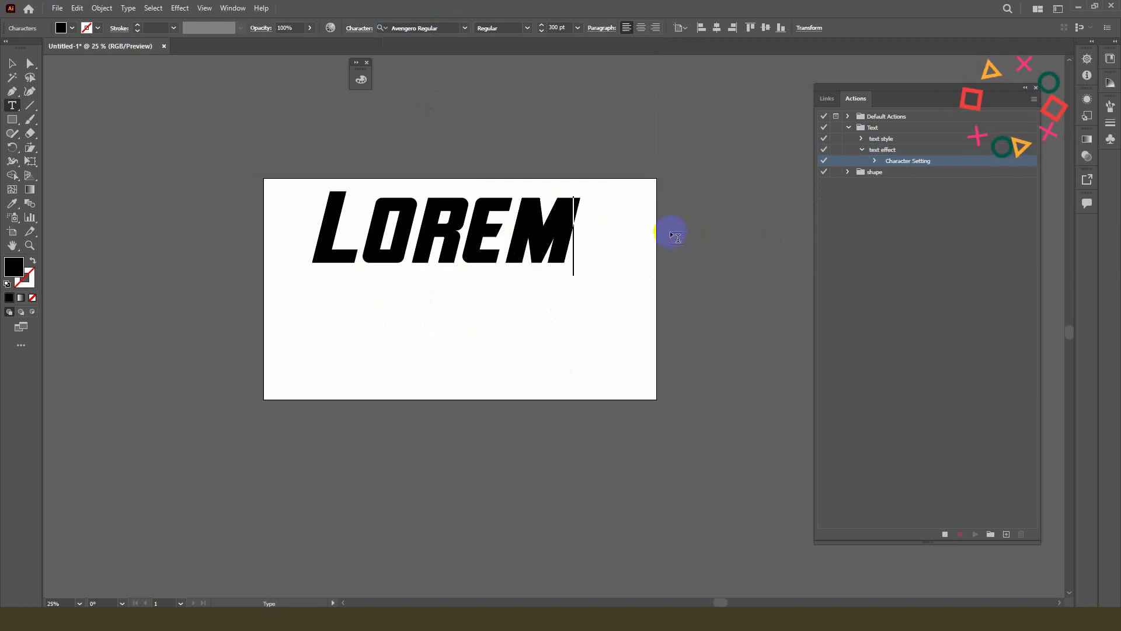
# Step: Move the Lorem text with the Selection tool to about the middle of the artboard
pyautogui.click(13, 65)
pyautogui.moveTo(470, 201); pyautogui.dragTo(479, 245)
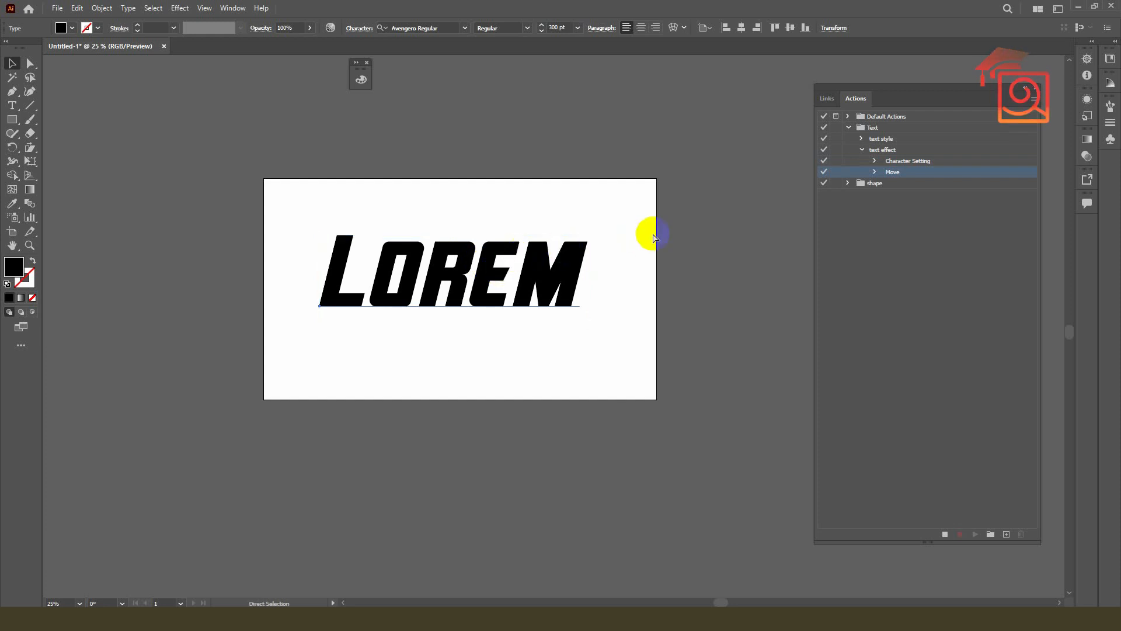
pyautogui.scroll(1, 529, 258)
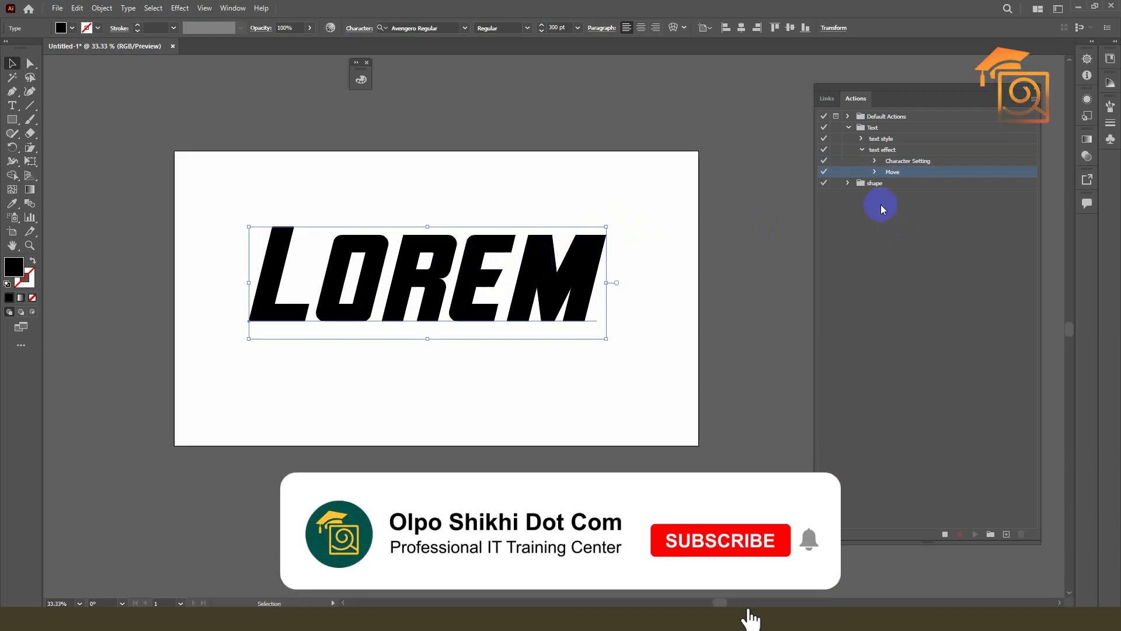
pyautogui.moveTo(555, 283); pyautogui.dragTo(564, 299)
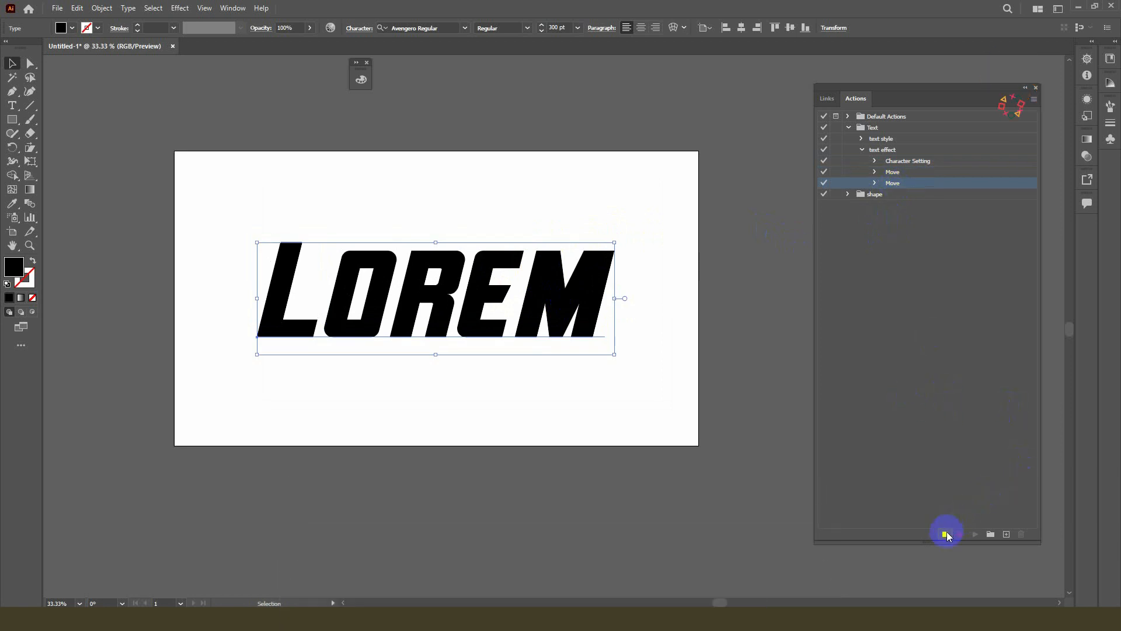
# Step: Stop recording and delete both Move steps from the text effect action
pyautogui.click(945, 534)
pyautogui.keyDown('shift'); pyautogui.click(894, 174); pyautogui.keyUp('shift')
pyautogui.click(1021, 534)
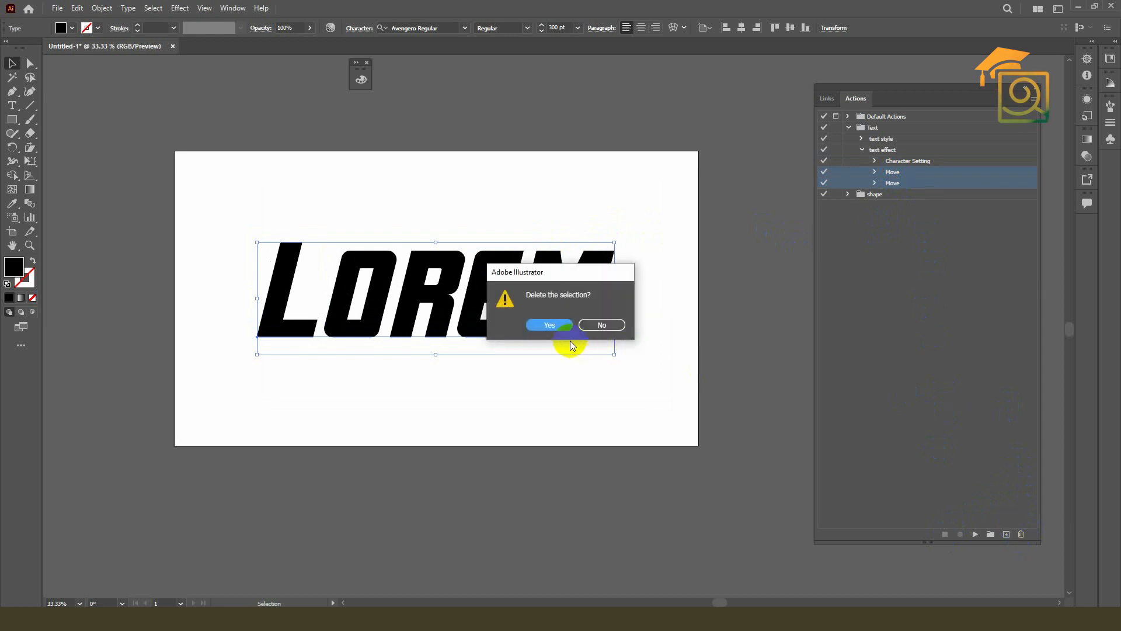
pyautogui.click(566, 326)
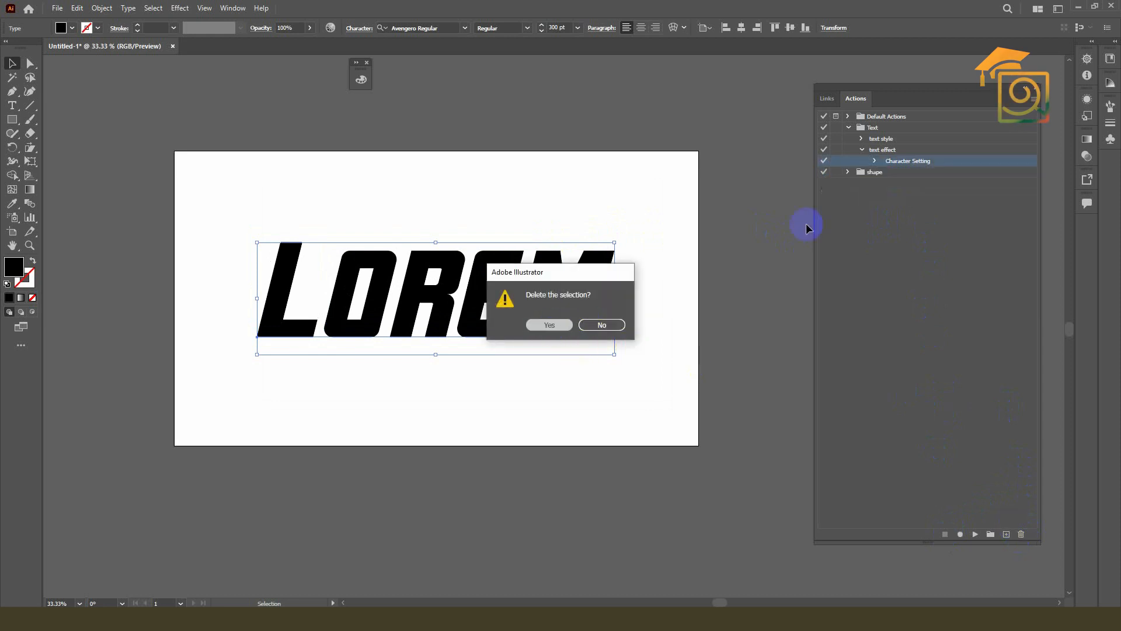
# Step: Resume recording the text effect action and convert the Lorem text to outlines
pyautogui.click(961, 535)
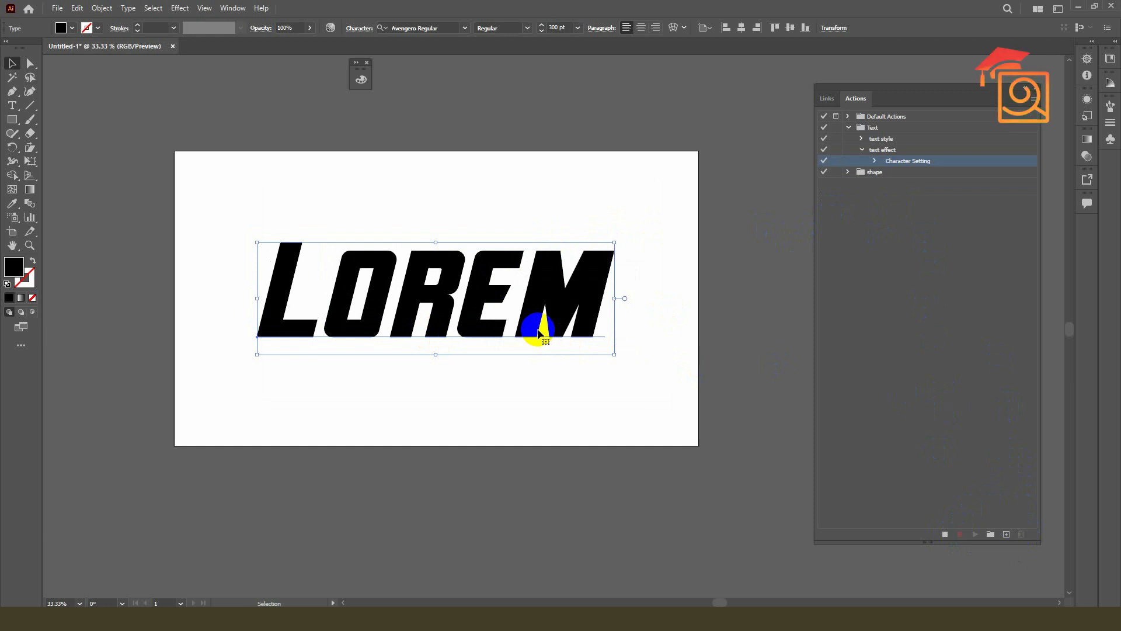
pyautogui.rightClick(454, 274)
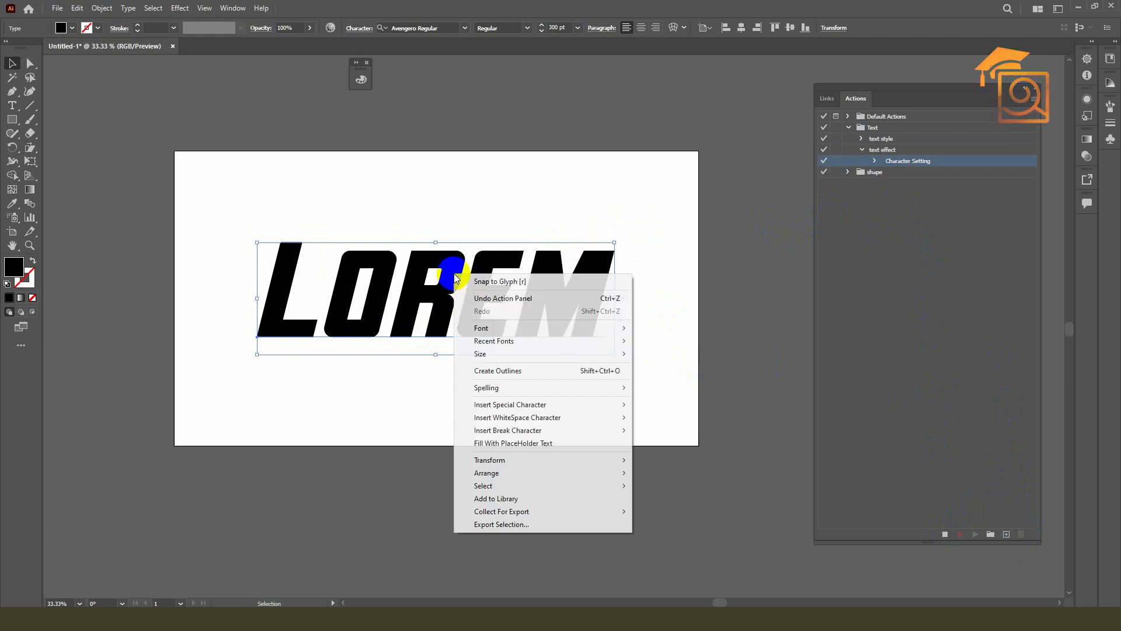
pyautogui.click(498, 370)
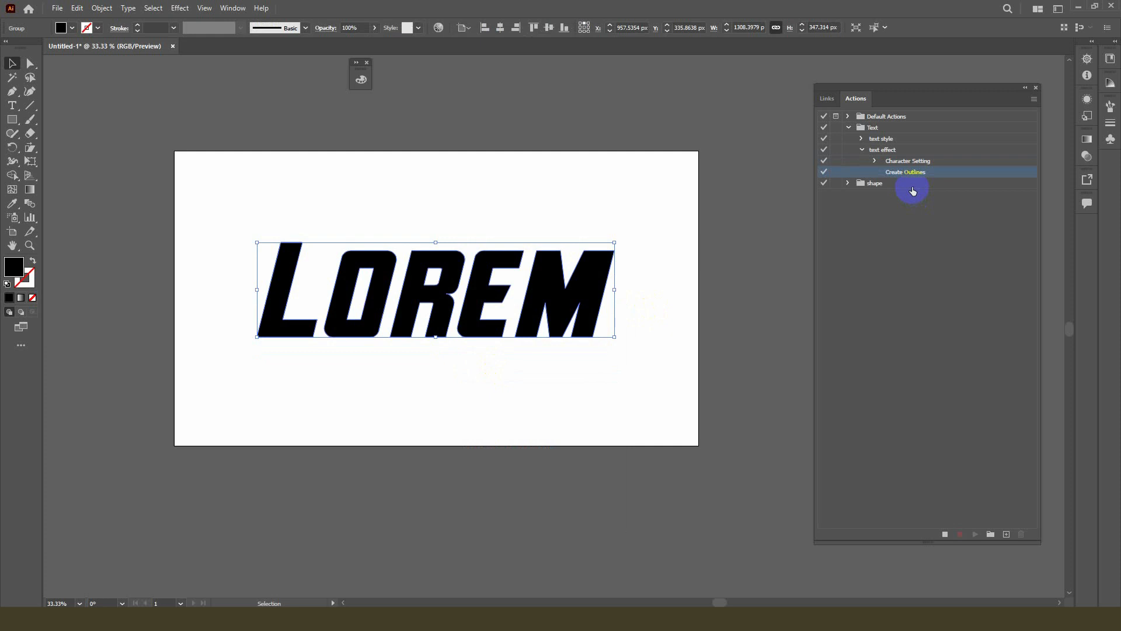
# Step: Offset the path of the outlined Lorem letters by 30 px with miter joins
pyautogui.click(103, 8)
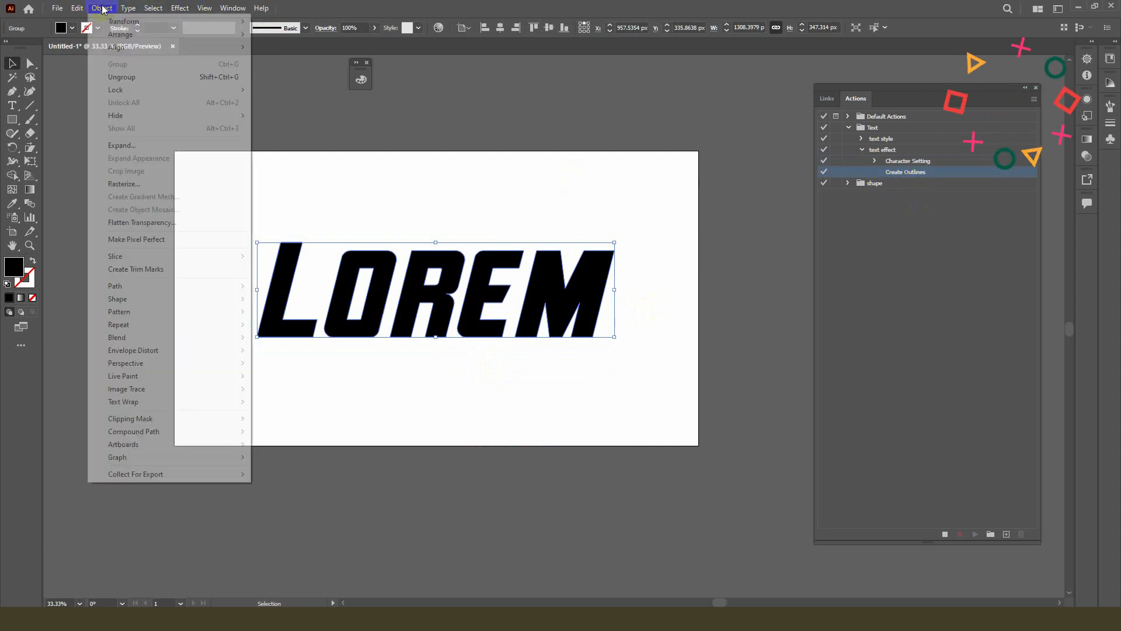
pyautogui.moveTo(120, 286)
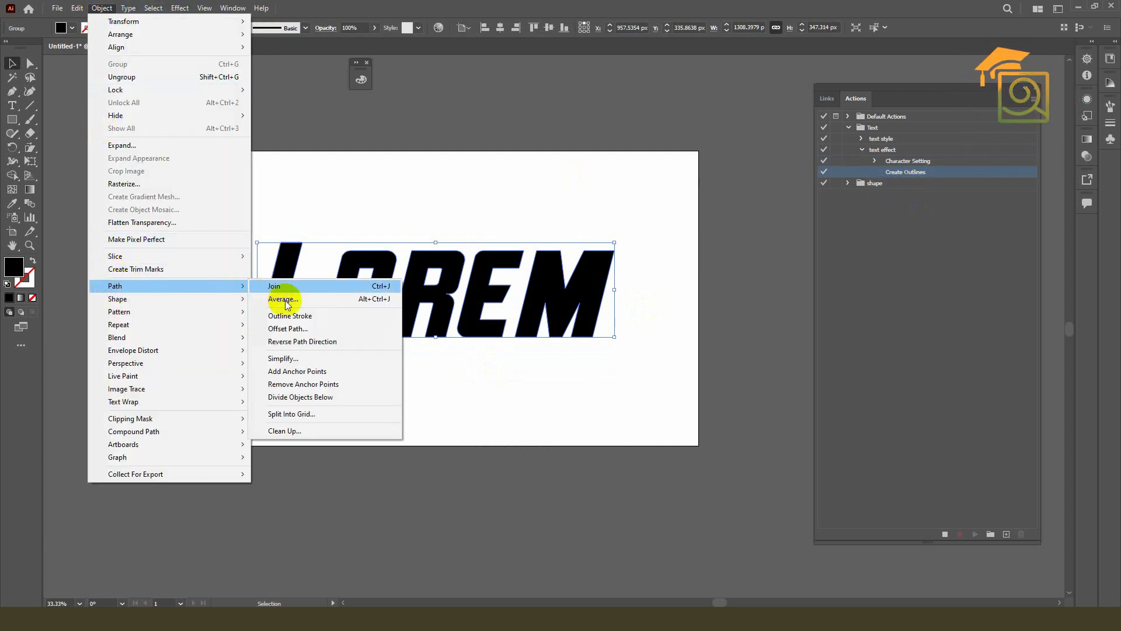
pyautogui.click(288, 328)
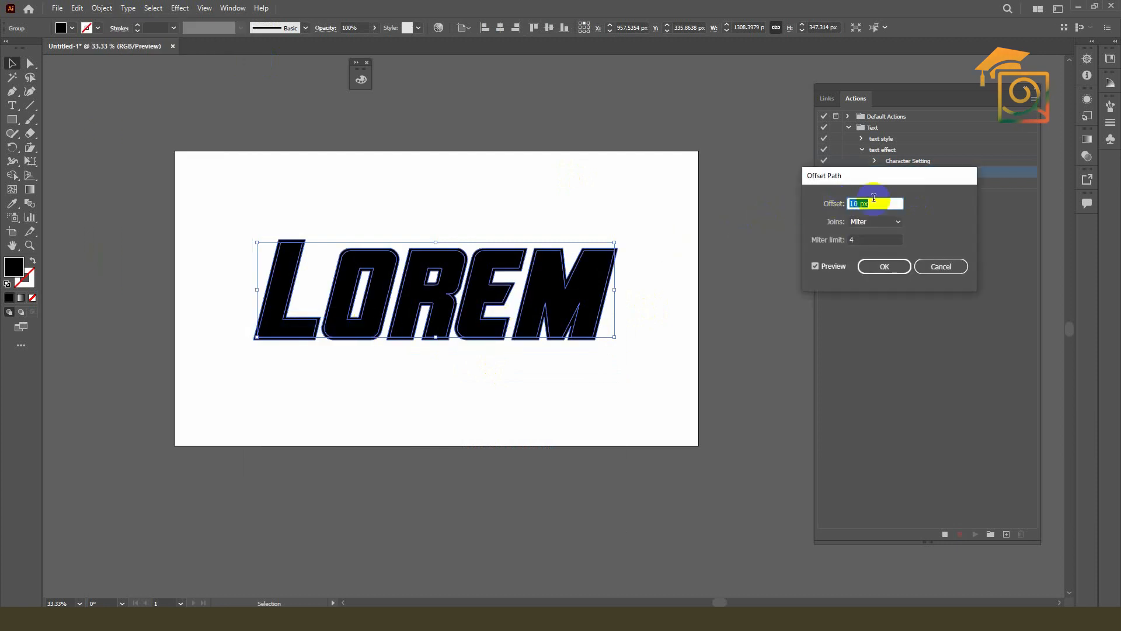
pyautogui.write('30')
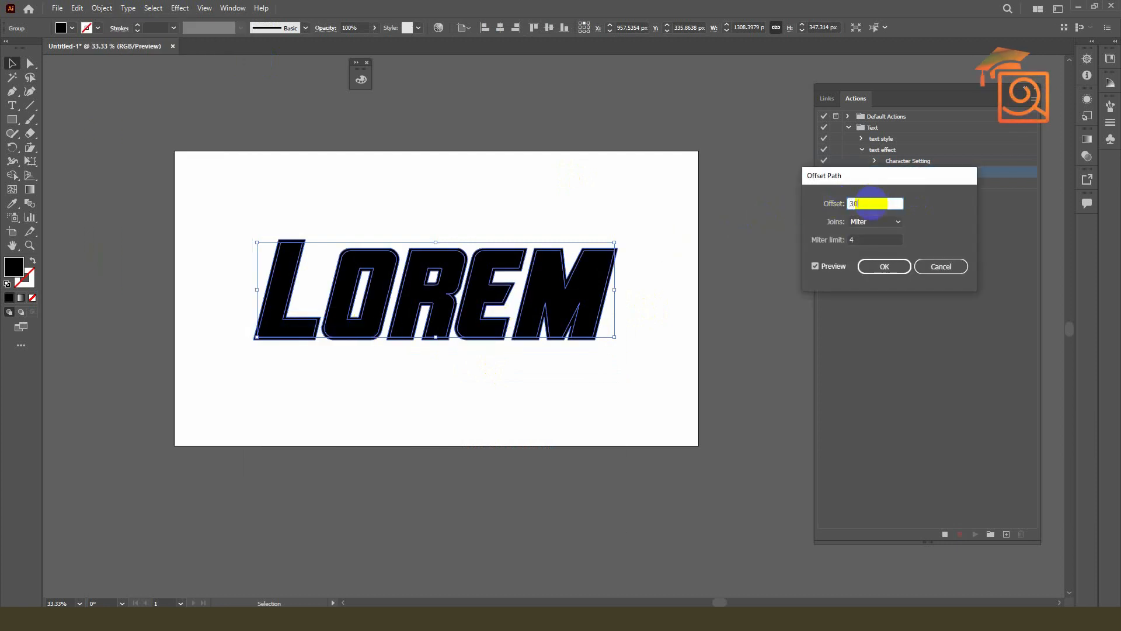
pyautogui.click(873, 267)
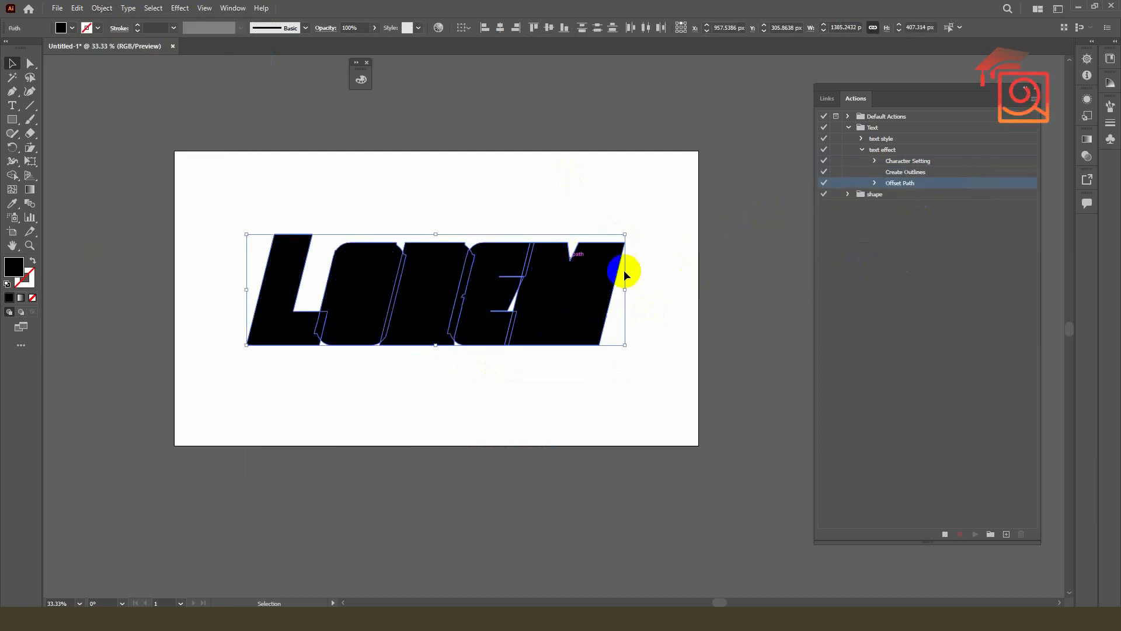
# Step: Set the fill of the offset paths behind the letters to a light coral red
pyautogui.doubleClick(14, 268)
pyautogui.click(556, 370)
pyautogui.moveTo(555, 370); pyautogui.dragTo(546, 365)
pyautogui.click(718, 373)
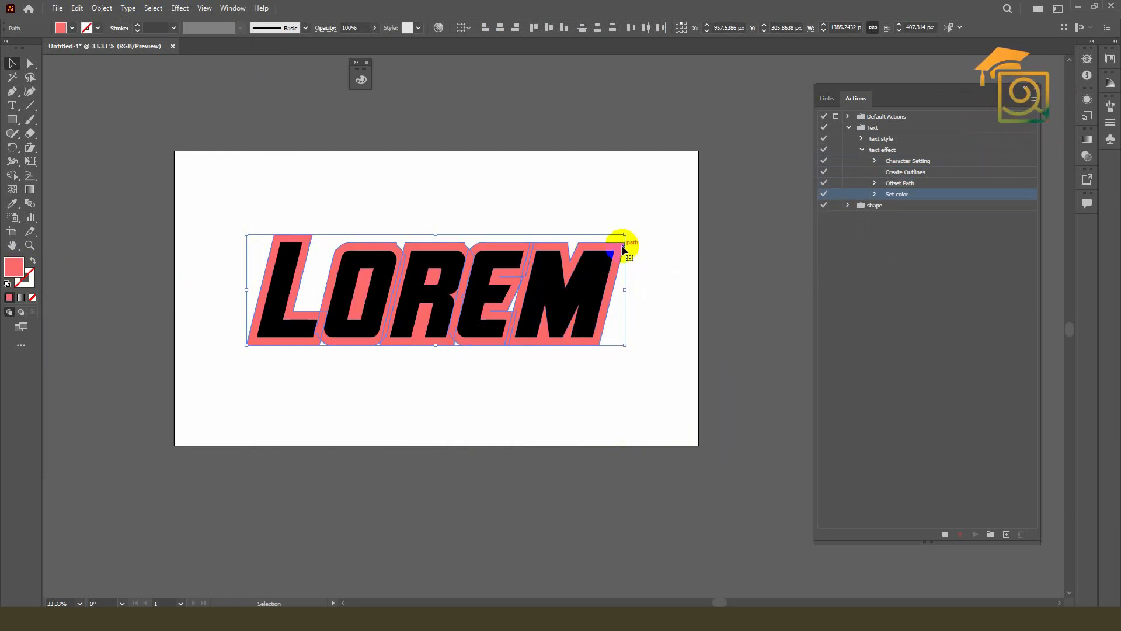
# Step: Move the coral offset paths about 17 px right and 16 px down, and offset them outward again
pyautogui.moveTo(622, 247); pyautogui.dragTo(629, 256)
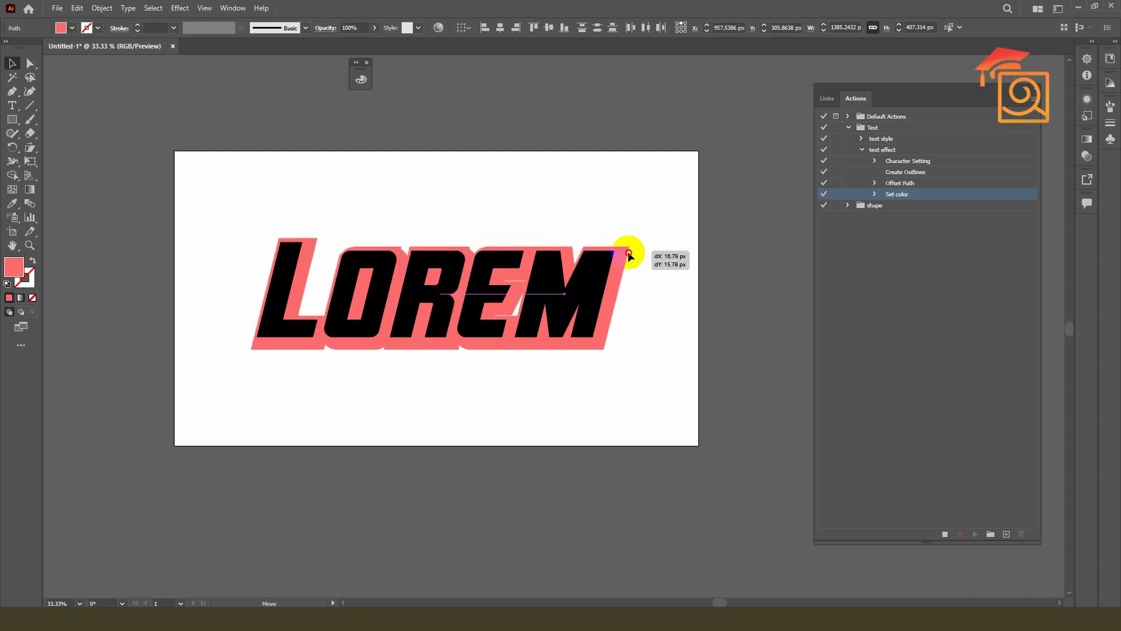
pyautogui.moveTo(628, 255); pyautogui.dragTo(629, 255)
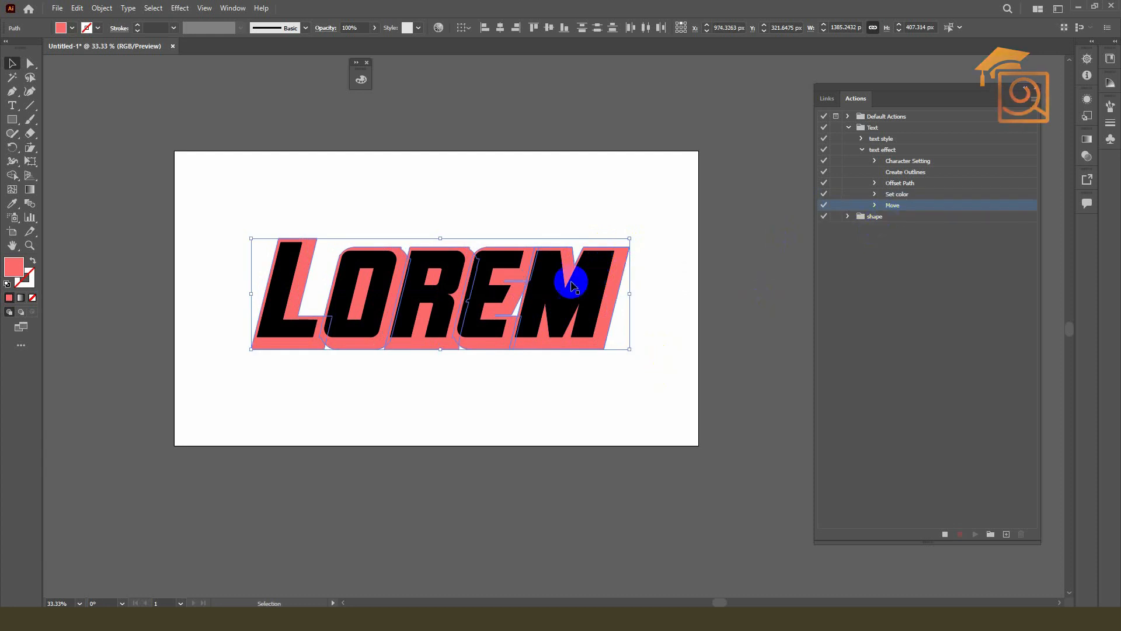
pyautogui.click(106, 11)
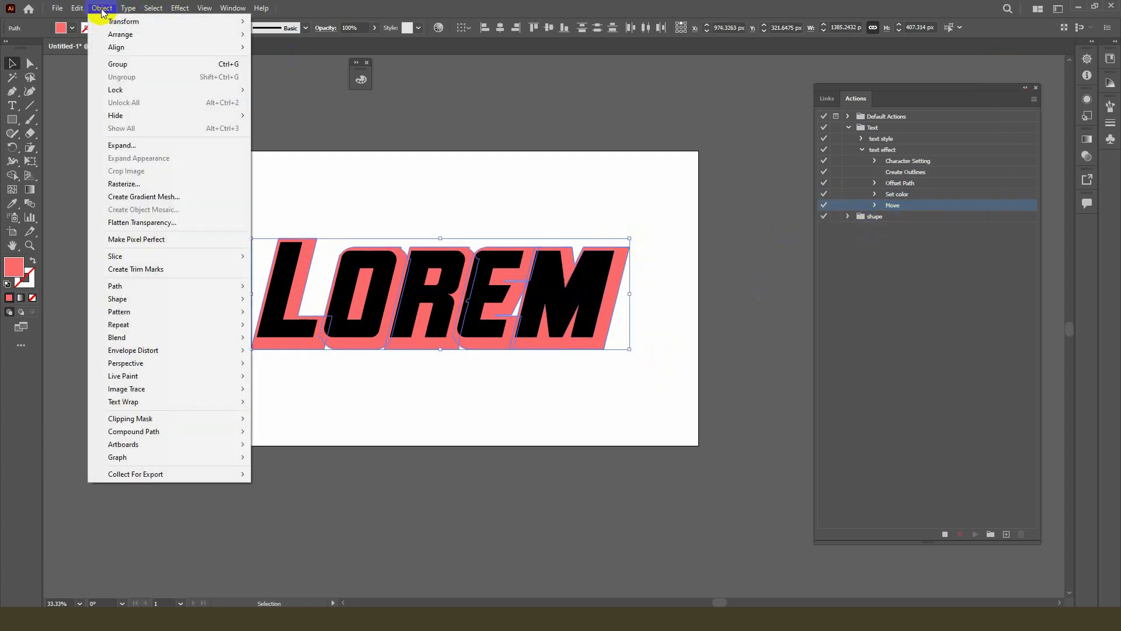
pyautogui.moveTo(127, 285)
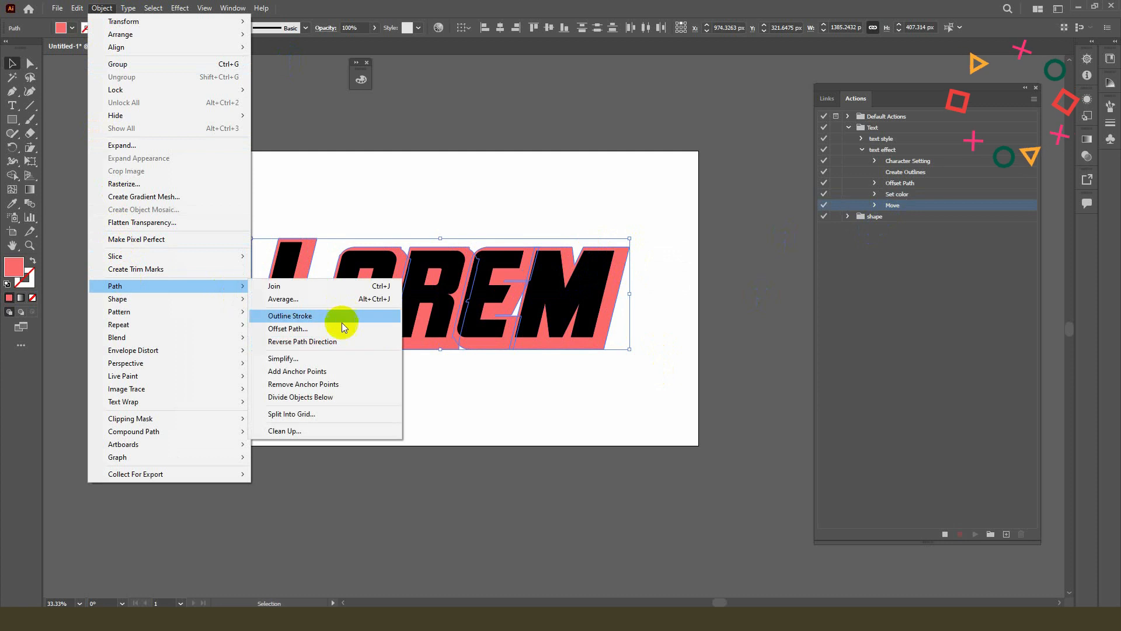
pyautogui.click(295, 328)
pyautogui.click(873, 266)
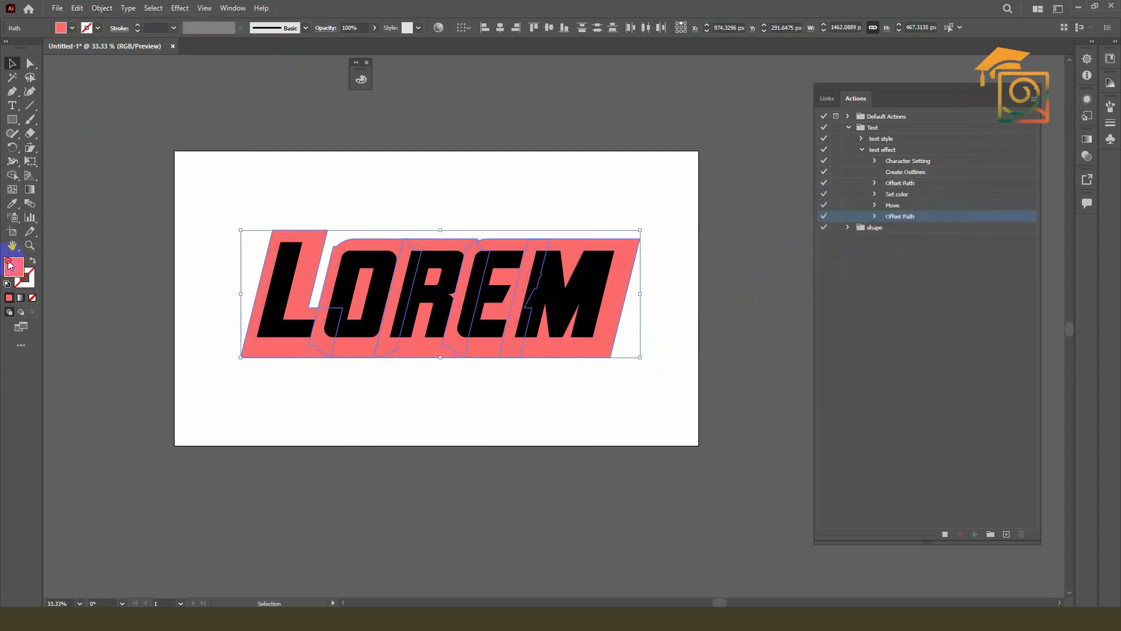
# Step: Set the fill of the new outer offset paths to near-black #110f0f
pyautogui.doubleClick(10, 265)
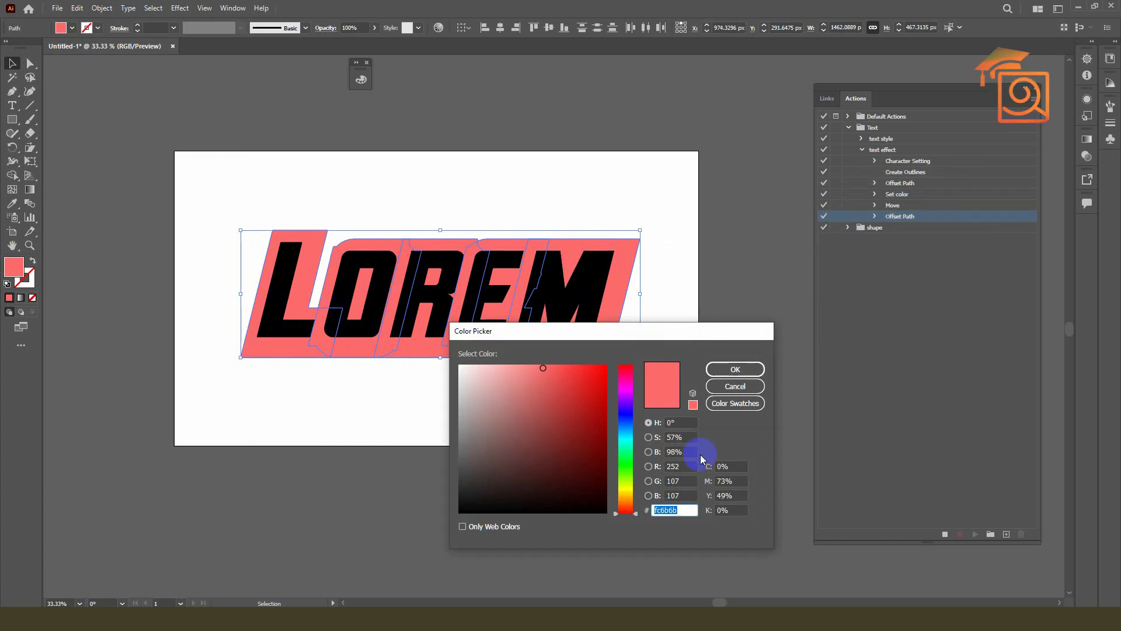
pyautogui.click(476, 503)
pyautogui.click(713, 370)
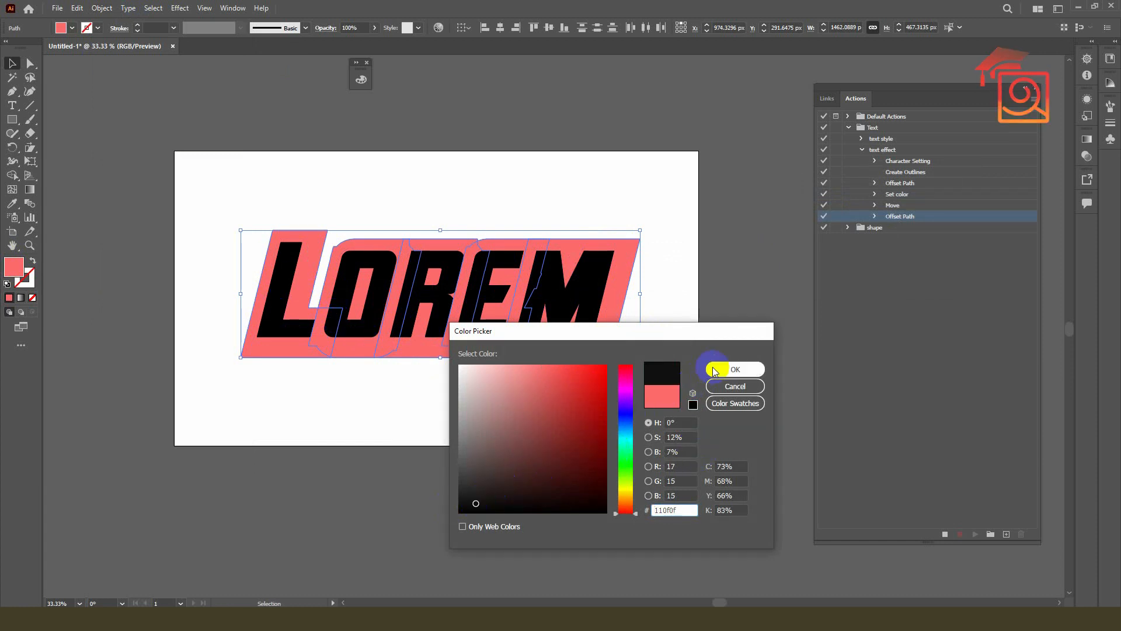
# Step: Shift the near-black offset paths about 16 px to the left and stop recording the text effect action
pyautogui.moveTo(275, 233); pyautogui.dragTo(273, 234)
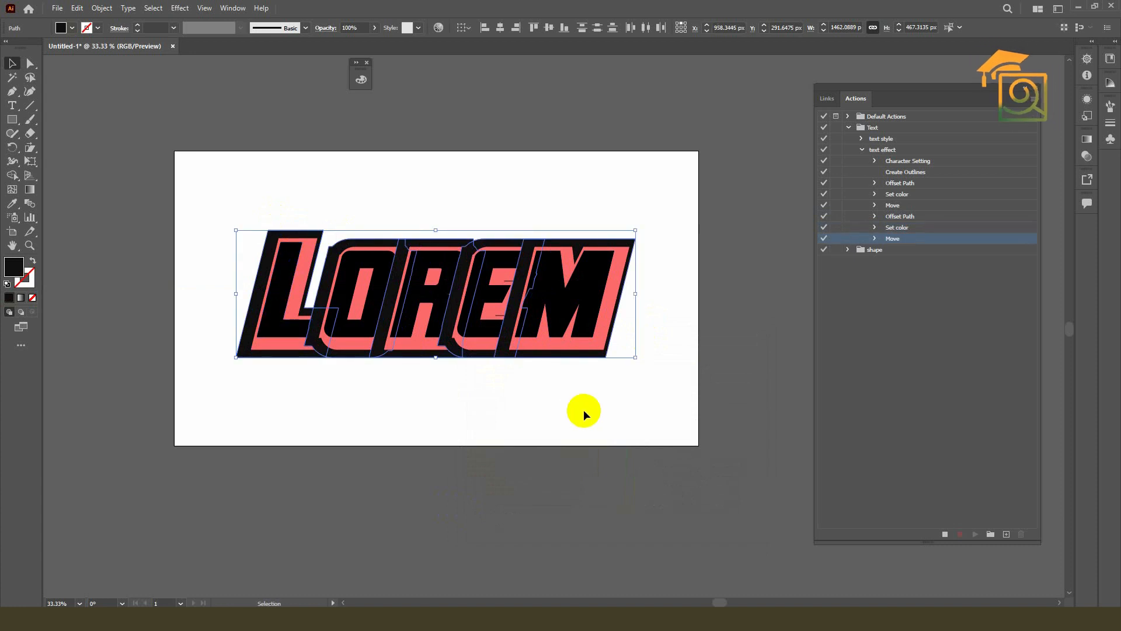
pyautogui.click(659, 222)
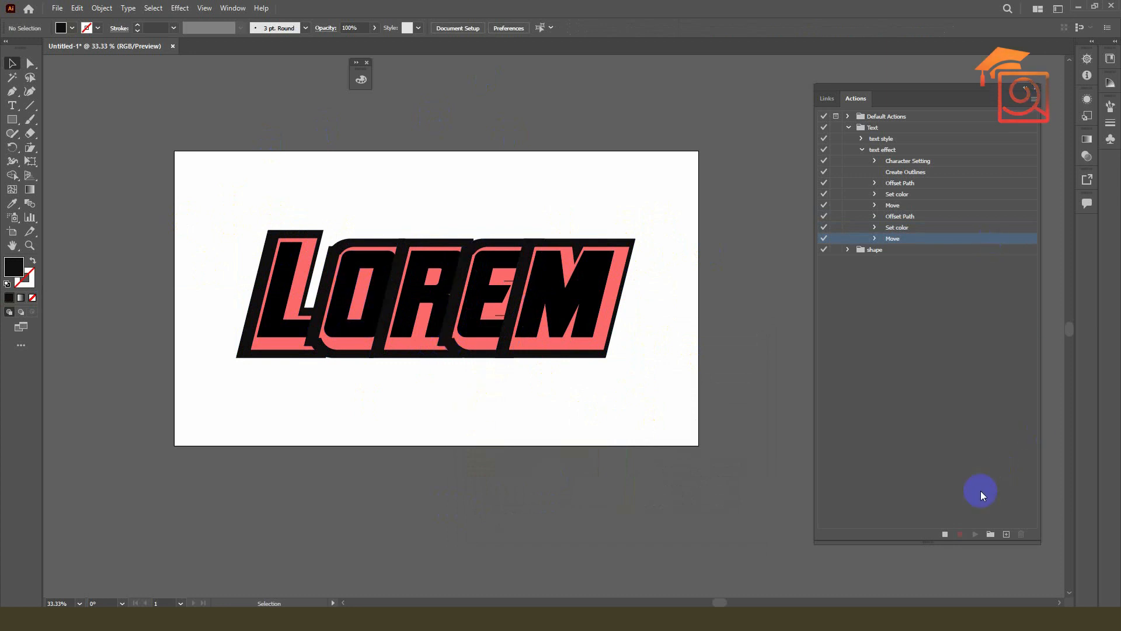
pyautogui.click(946, 535)
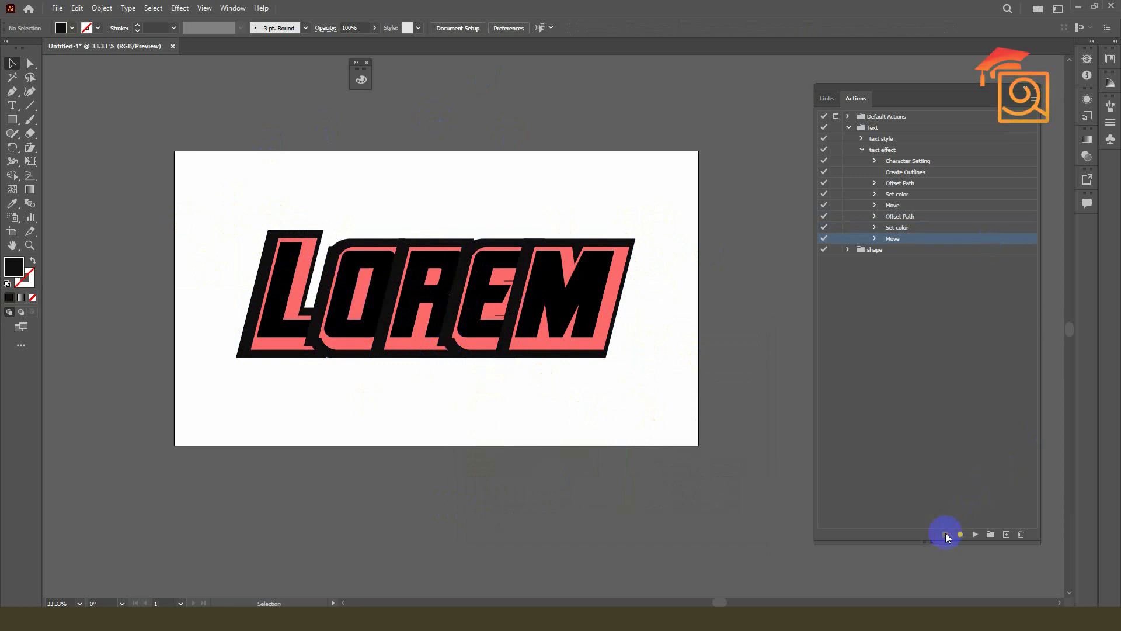
# Step: Delete the finished Lorem artwork from the artboard
pyautogui.scroll(-1, 474, 222)
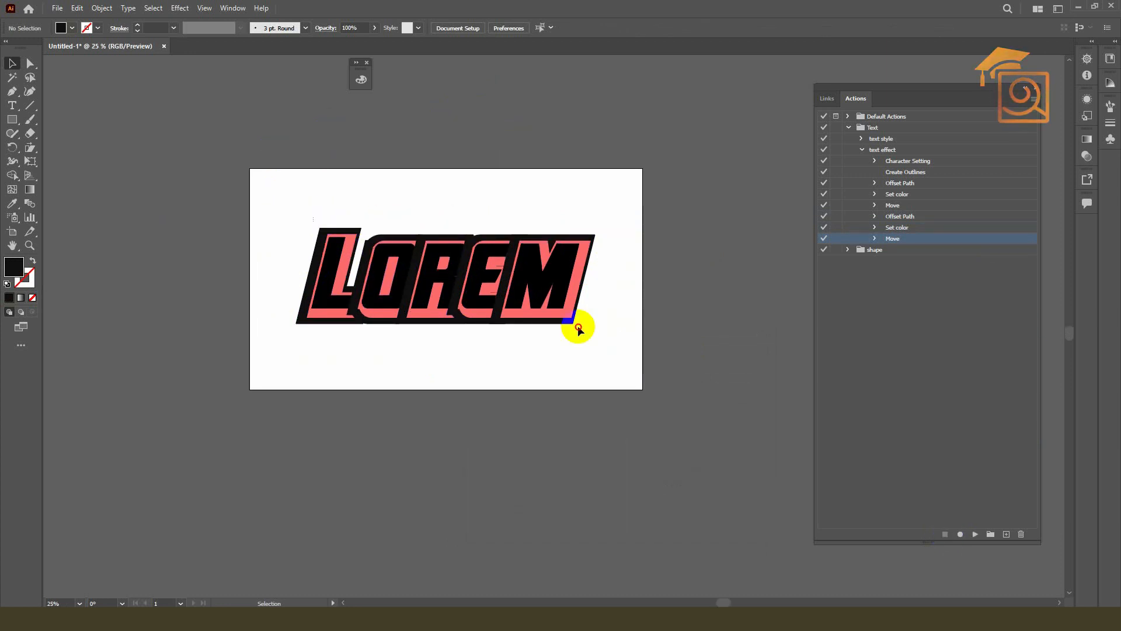
pyautogui.moveTo(307, 218); pyautogui.dragTo(623, 327)
pyautogui.press('Delete')
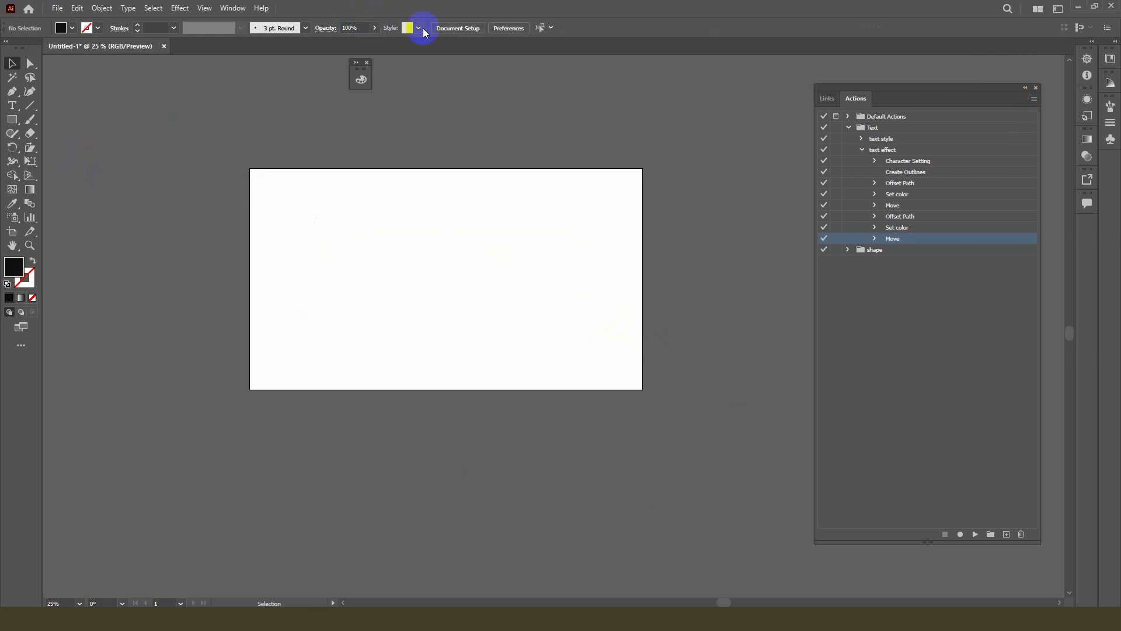
# Step: Add a short sample name as point text on the artboard in Nexa Light at 14 pt
pyautogui.click(11, 105)
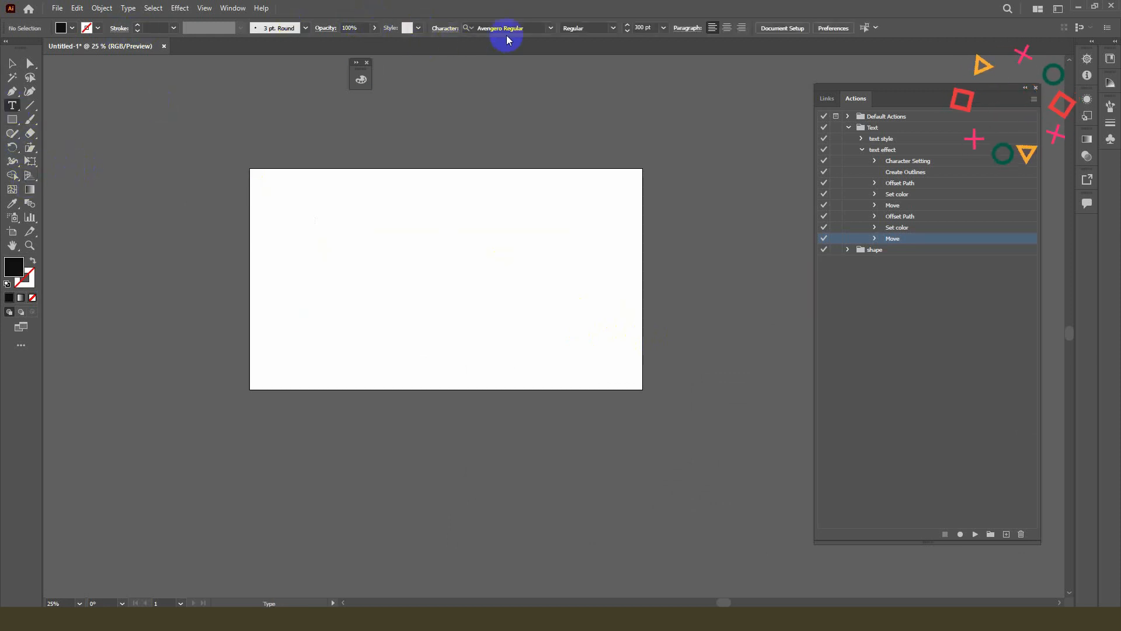
pyautogui.click(551, 28)
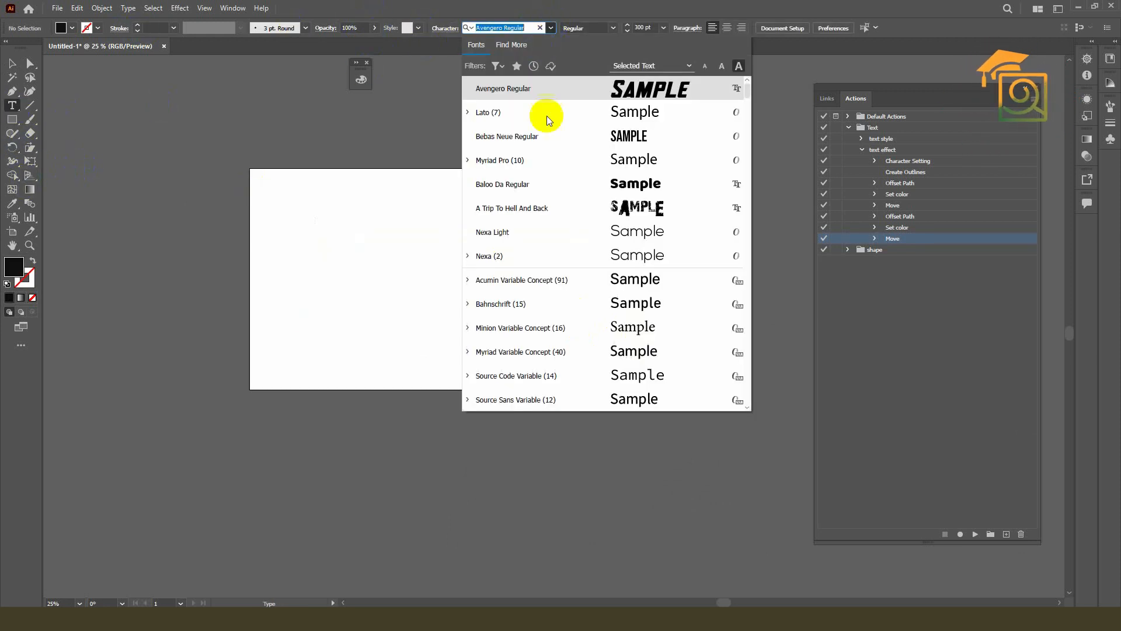
pyautogui.click(508, 255)
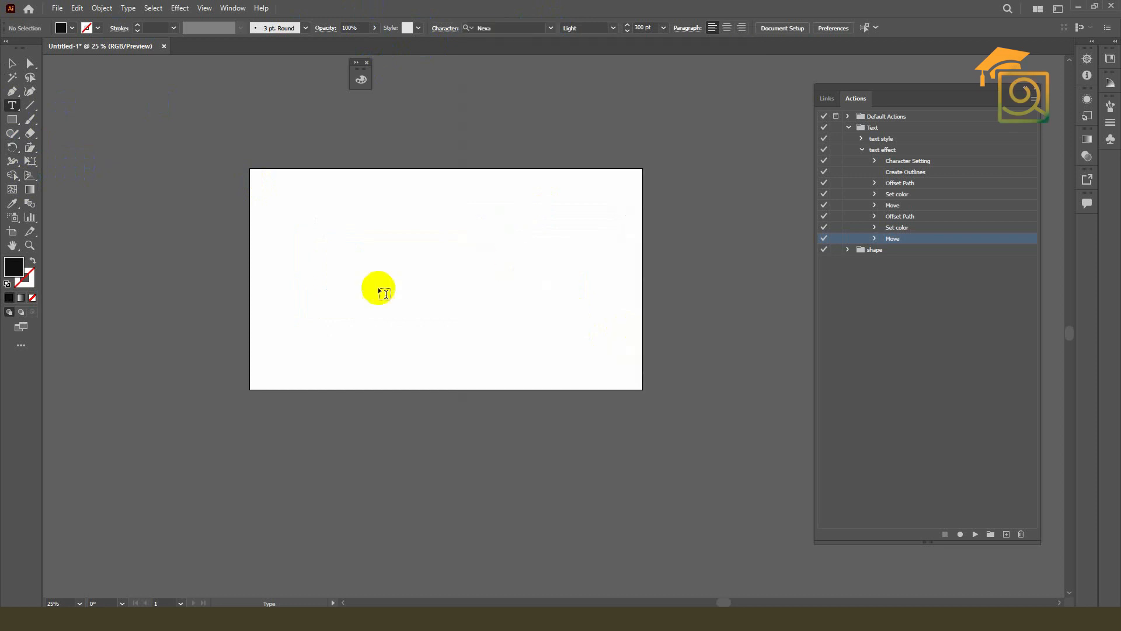
pyautogui.click(663, 28)
pyautogui.click(680, 149)
pyautogui.click(293, 261)
pyautogui.write('asd')
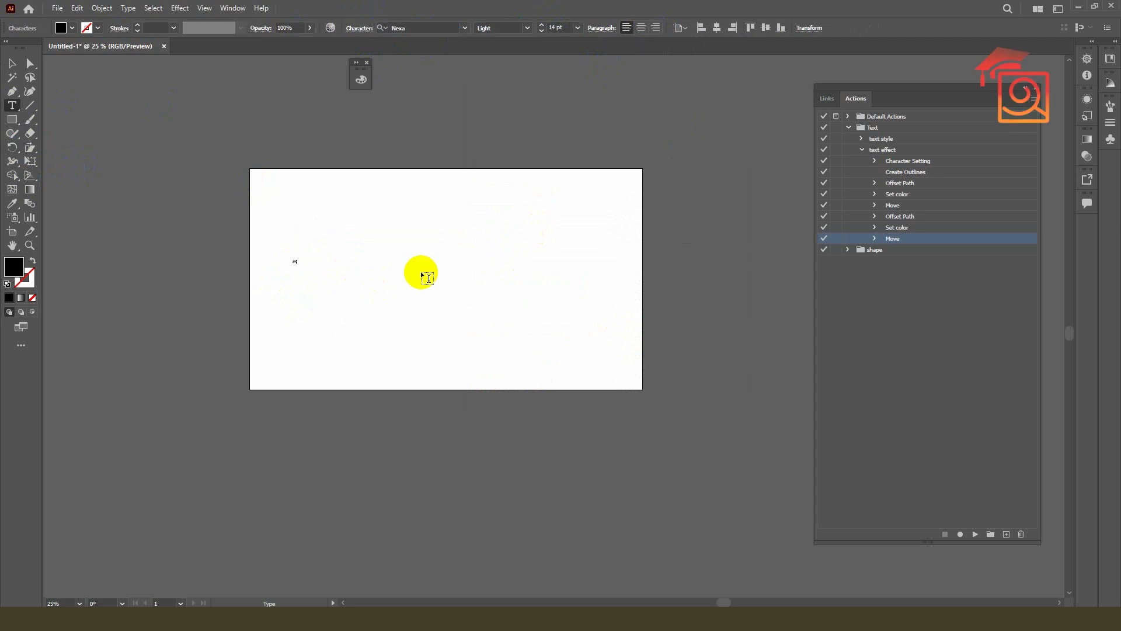
pyautogui.click(12, 63)
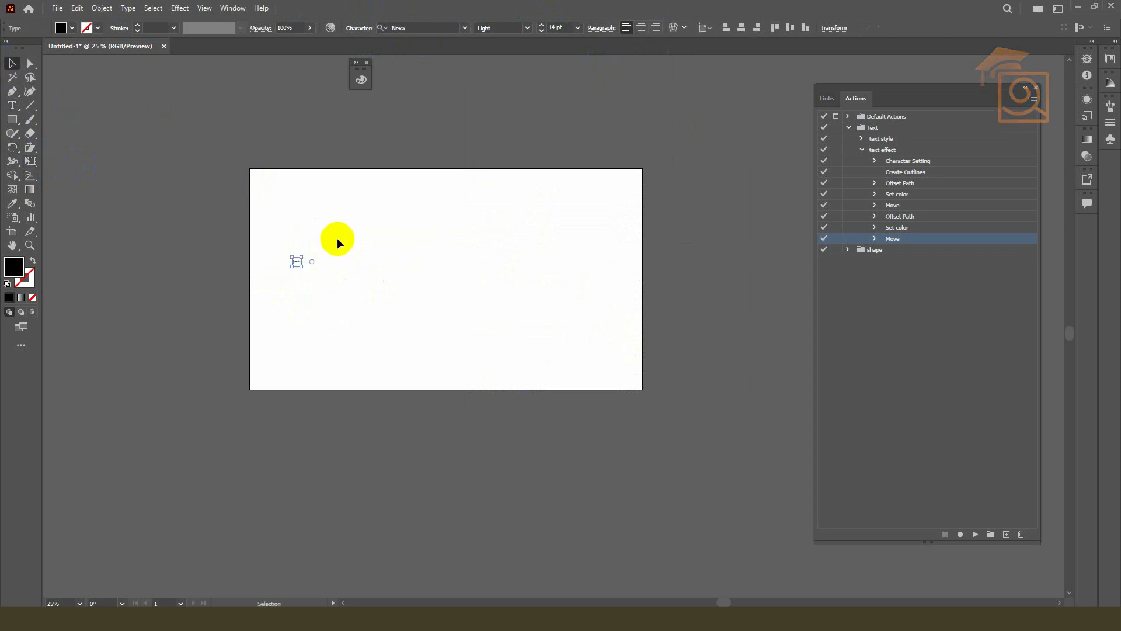
# Step: Undo the deletion of the Lorem artwork and move it below the artboard
pyautogui.hotkey('ctrl', 'z')
pyautogui.hotkey('ctrl', 'z')
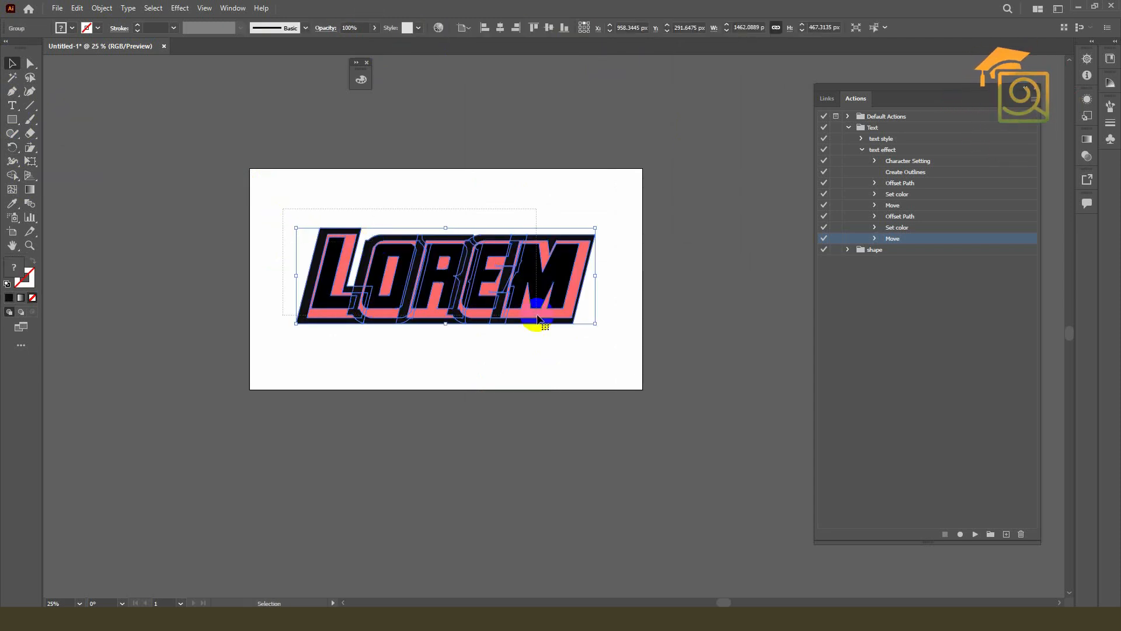
pyautogui.moveTo(533, 320); pyautogui.dragTo(529, 564)
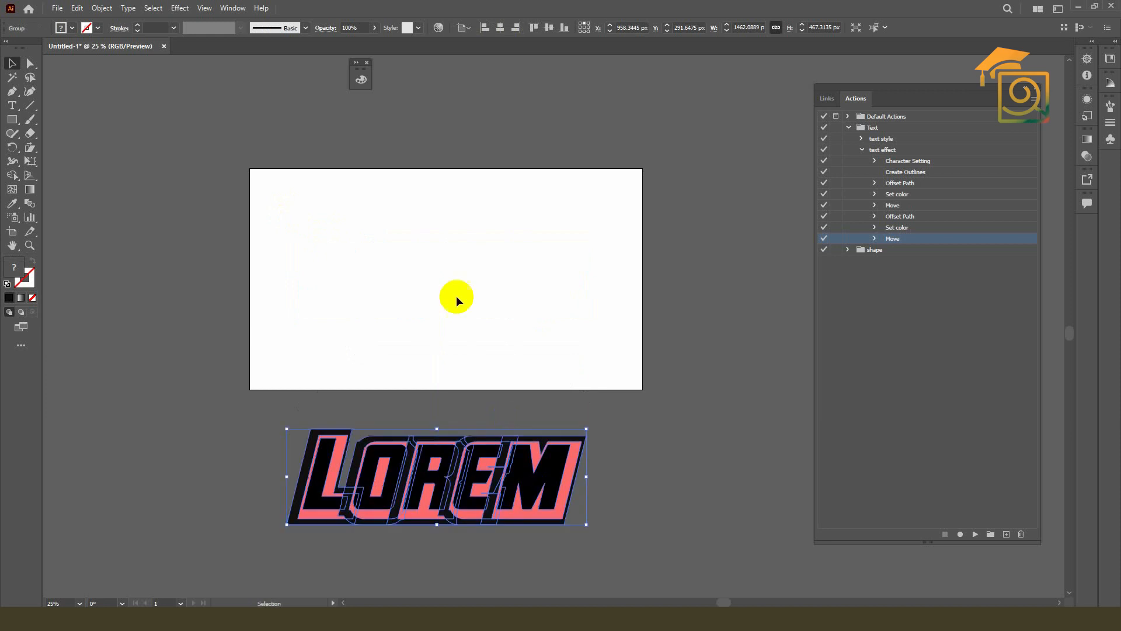
# Step: Paste the small sample text near the lower-right part of the artboard
pyautogui.hotkey('ctrl', 'v')
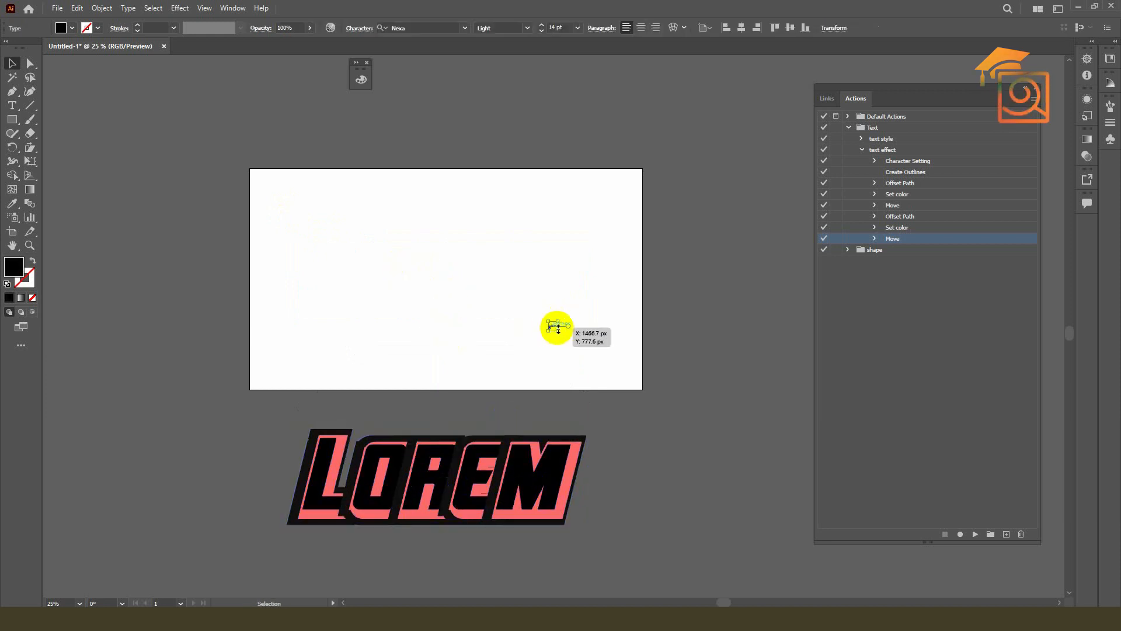
pyautogui.click(505, 459)
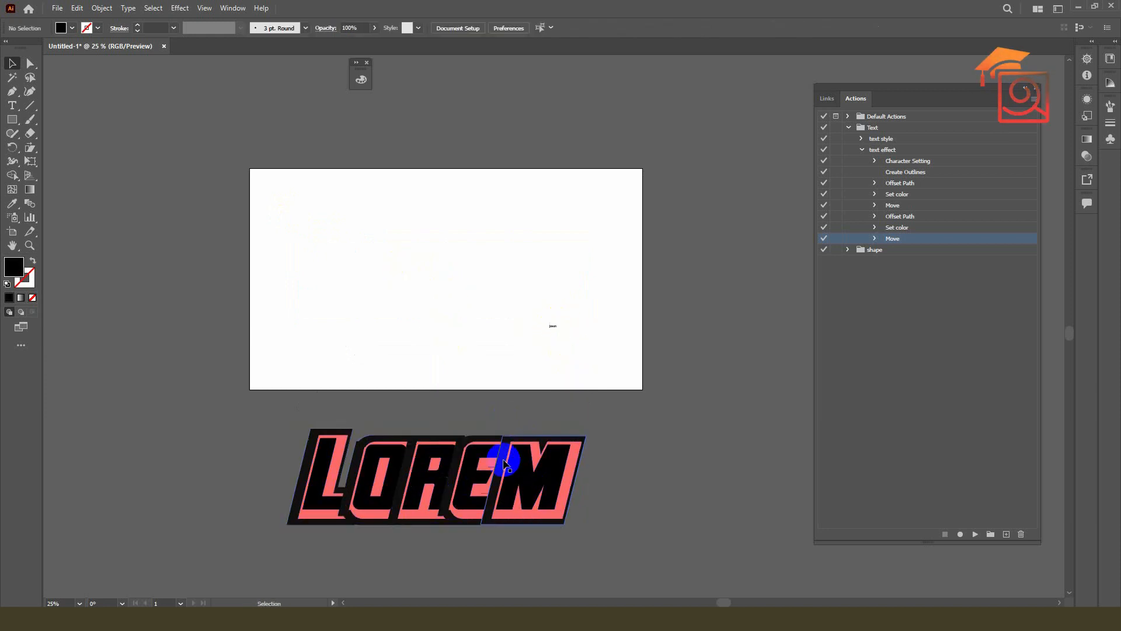
pyautogui.moveTo(282, 426); pyautogui.dragTo(626, 538)
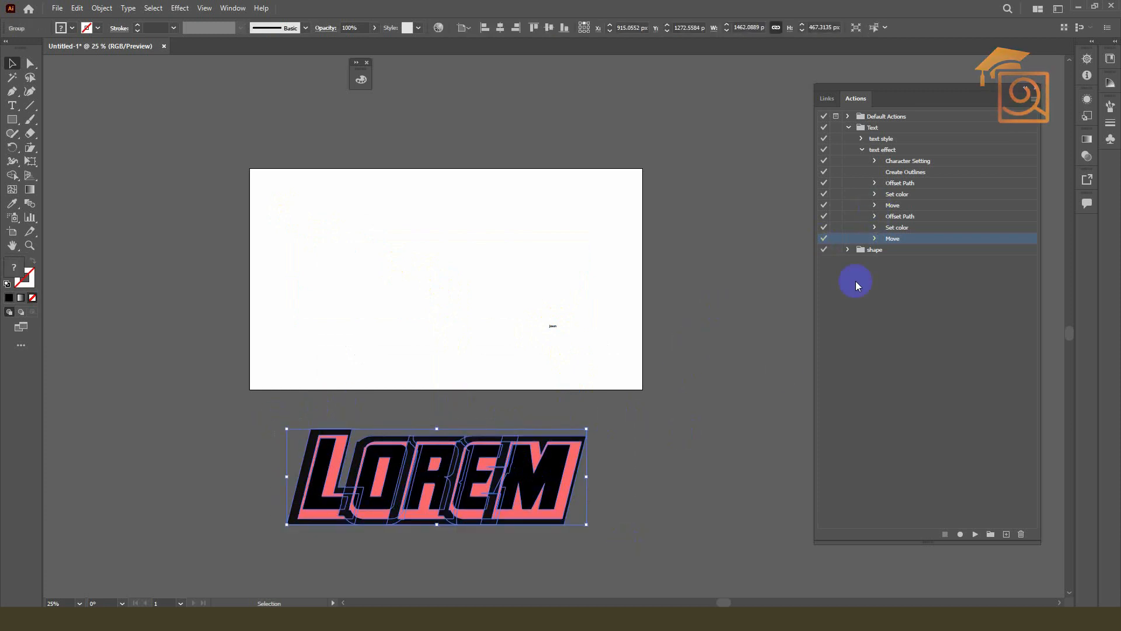
pyautogui.click(587, 355)
# Step: Play the text effect action on the pasted sample text
pyautogui.moveTo(479, 311); pyautogui.dragTo(568, 370)
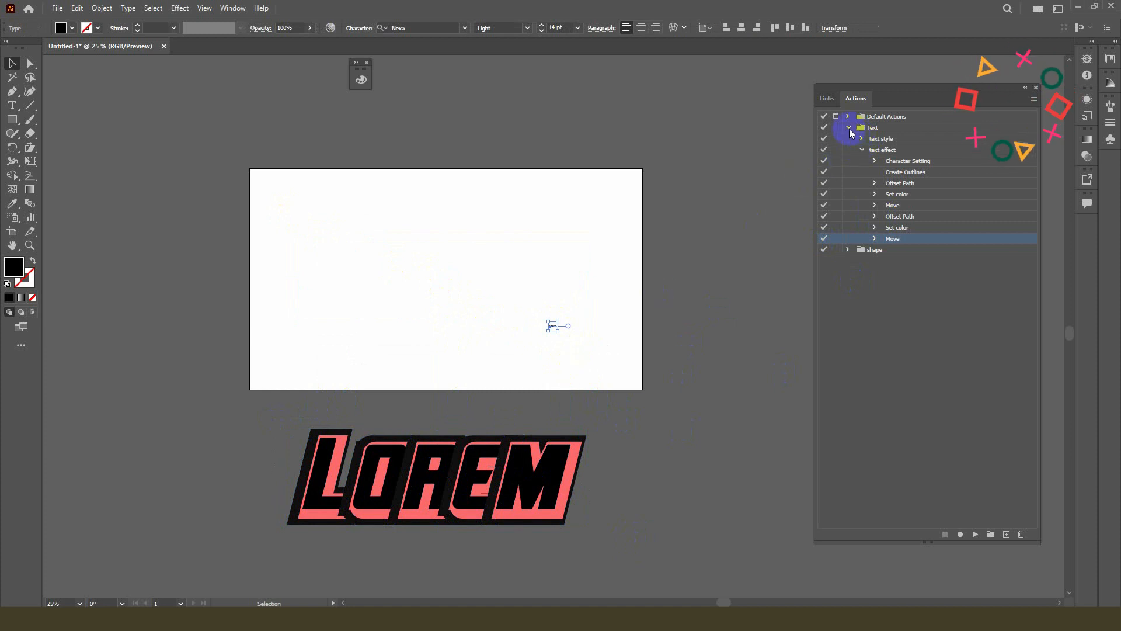
pyautogui.click(862, 149)
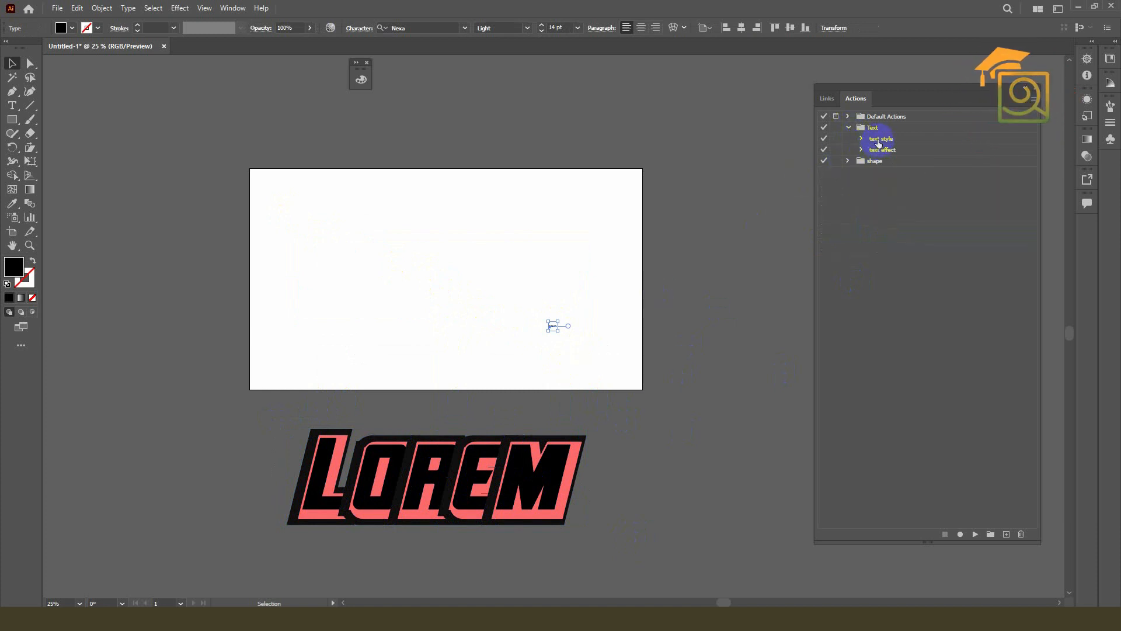
pyautogui.click(879, 142)
pyautogui.click(874, 152)
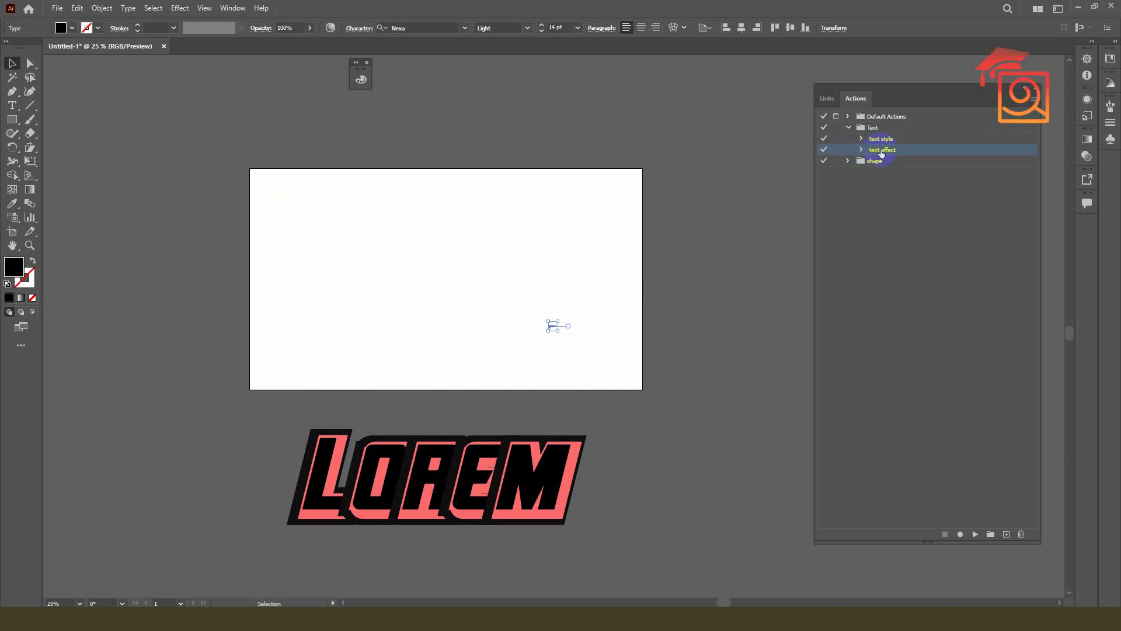
pyautogui.click(975, 533)
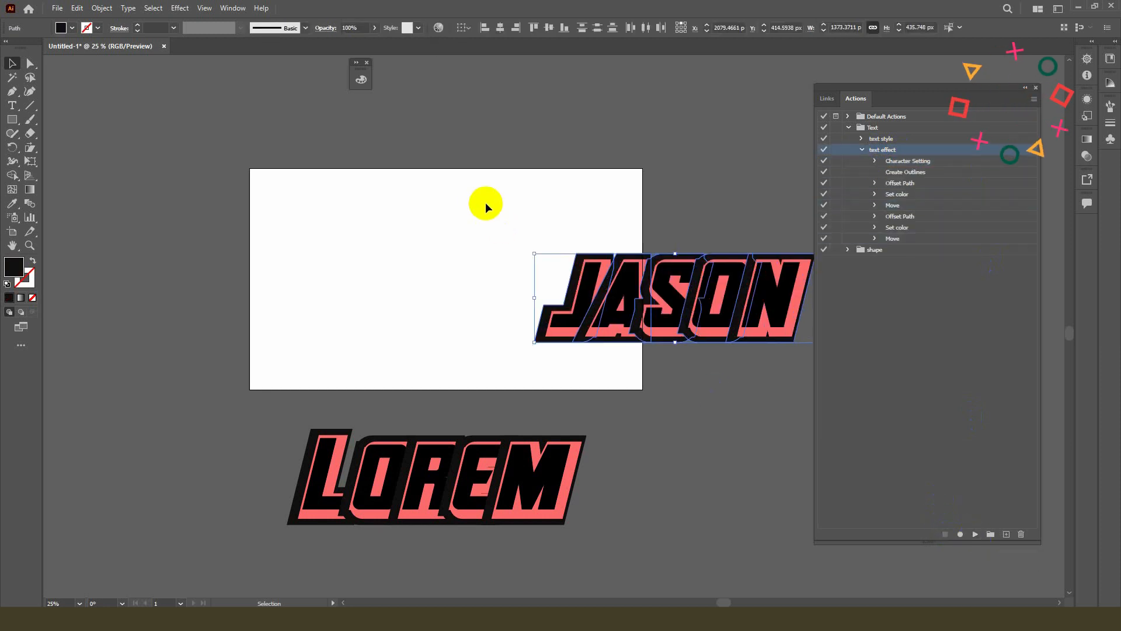
# Step: Move the coral and black sample lettering onto the middle of the artboard, and from there past its lower-left corner
pyautogui.moveTo(714, 327); pyautogui.dragTo(496, 280)
pyautogui.click(543, 209)
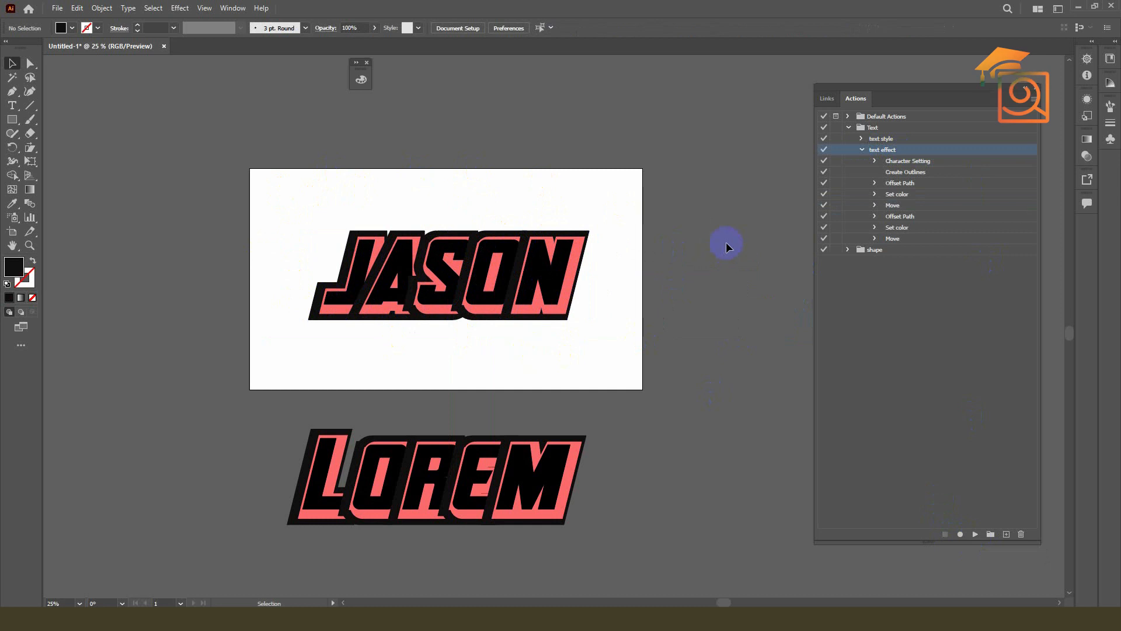
pyautogui.moveTo(482, 246); pyautogui.dragTo(208, 397)
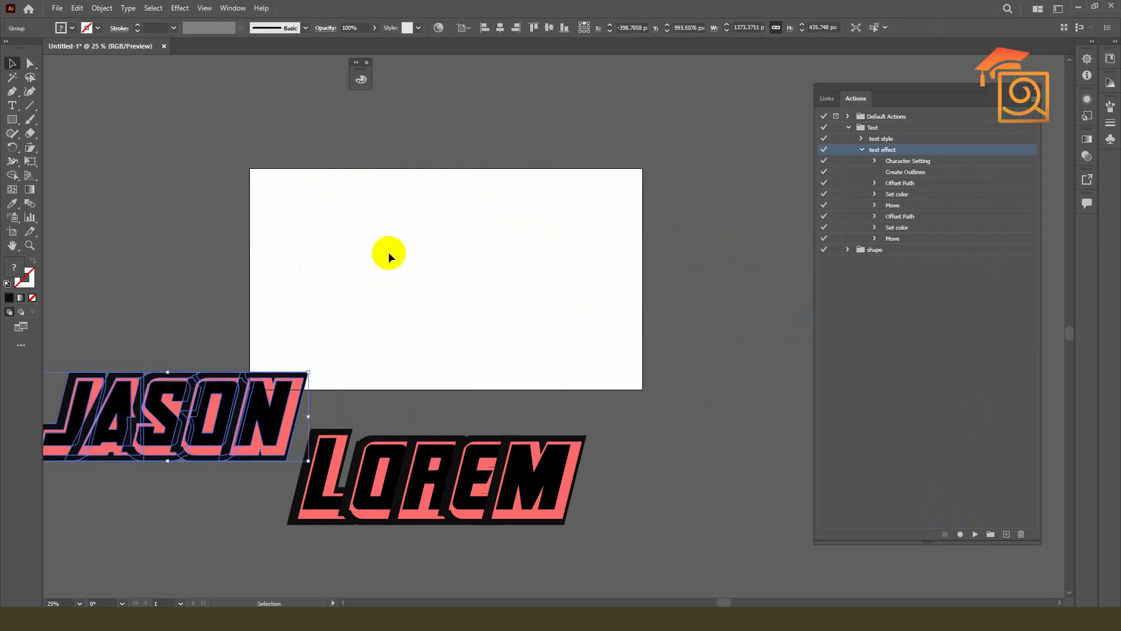
pyautogui.click(388, 252)
# Step: Play the text style action on the remaining 14 pt sample text and move the result beside the artboard's left edge
pyautogui.click(549, 323)
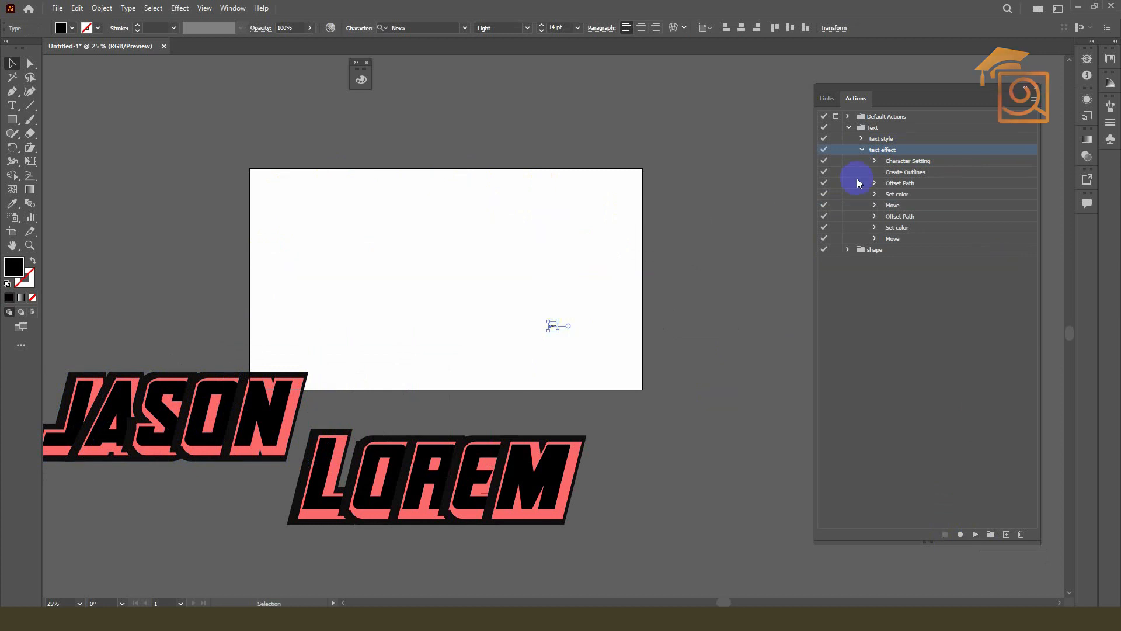
pyautogui.click(876, 141)
pyautogui.click(863, 150)
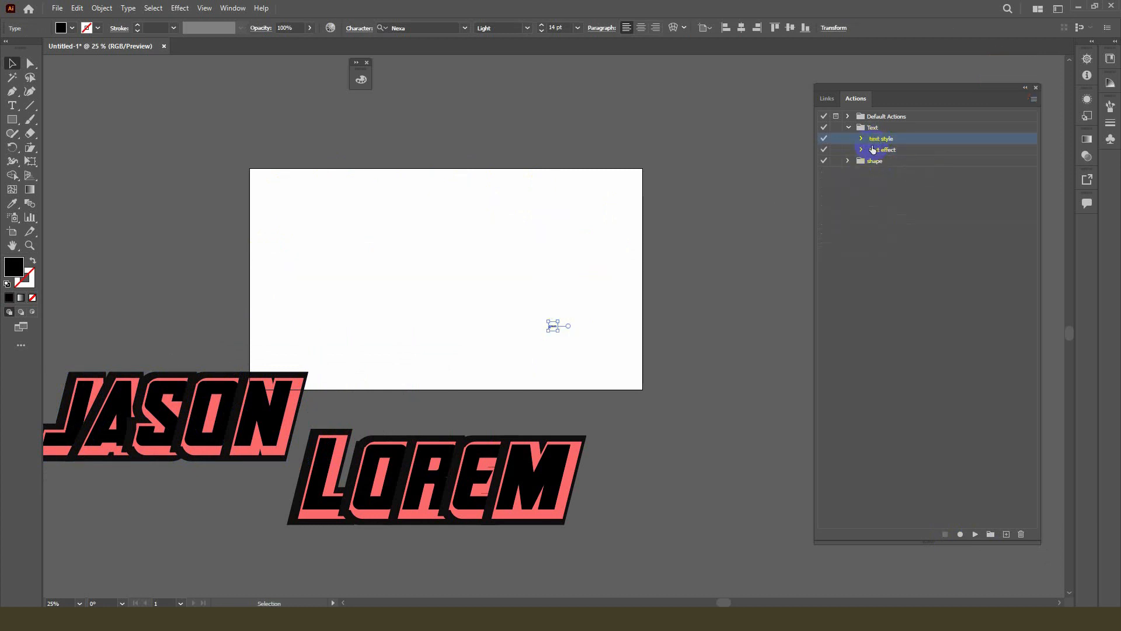
pyautogui.click(975, 534)
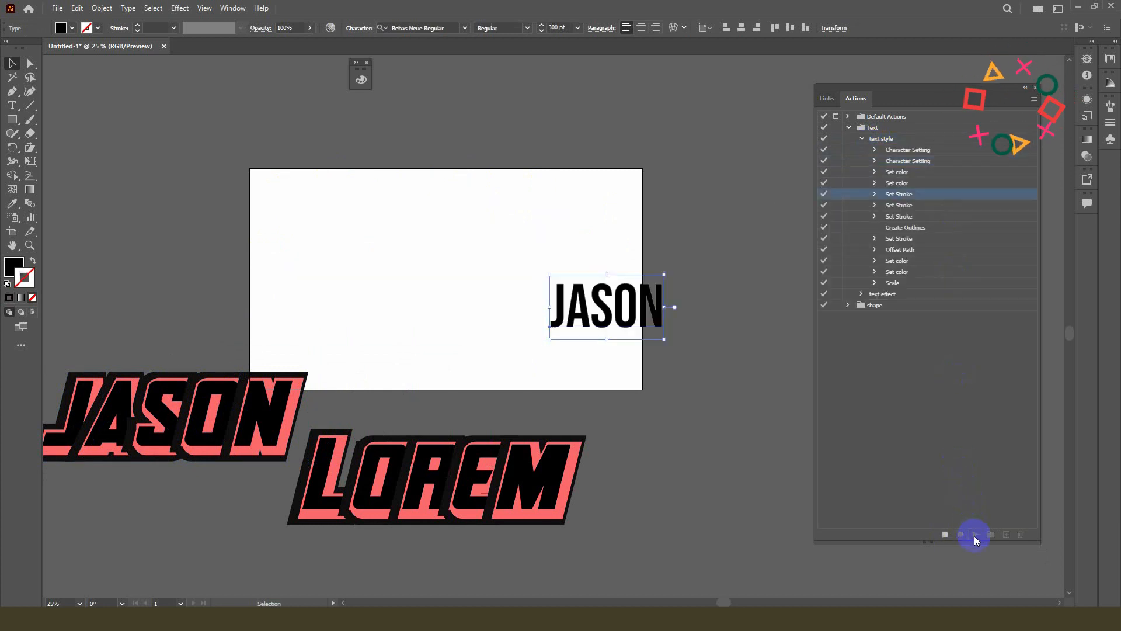
pyautogui.moveTo(631, 304); pyautogui.dragTo(172, 324)
pyautogui.click(407, 342)
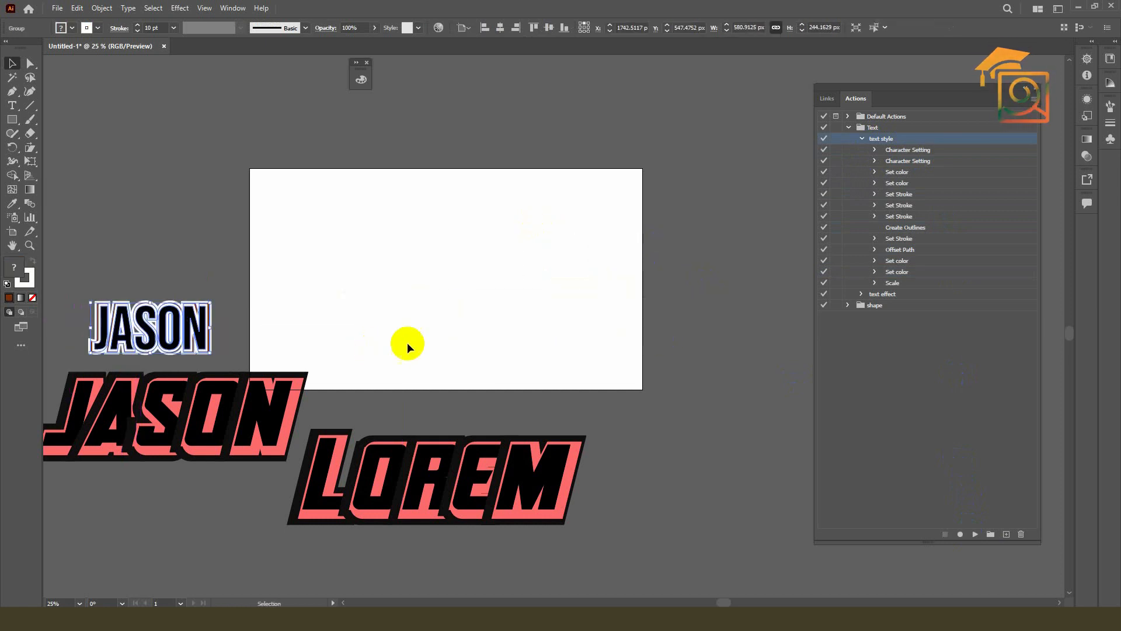
# Step: Collapse the Text action set and switch the actions list to Button Mode
pyautogui.click(847, 128)
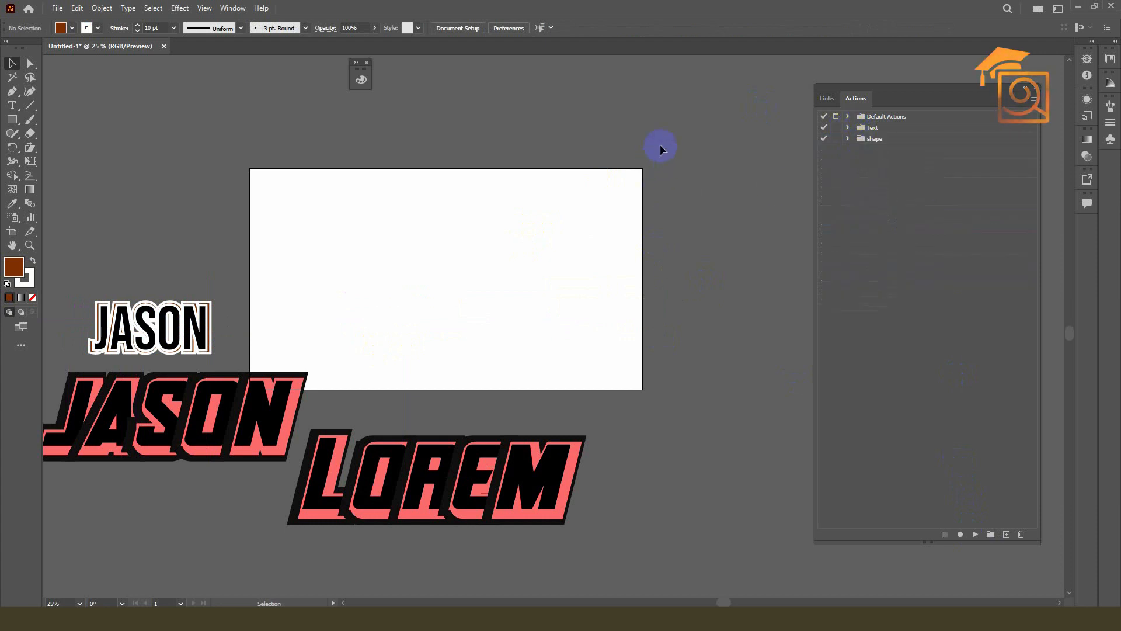
pyautogui.click(1035, 99)
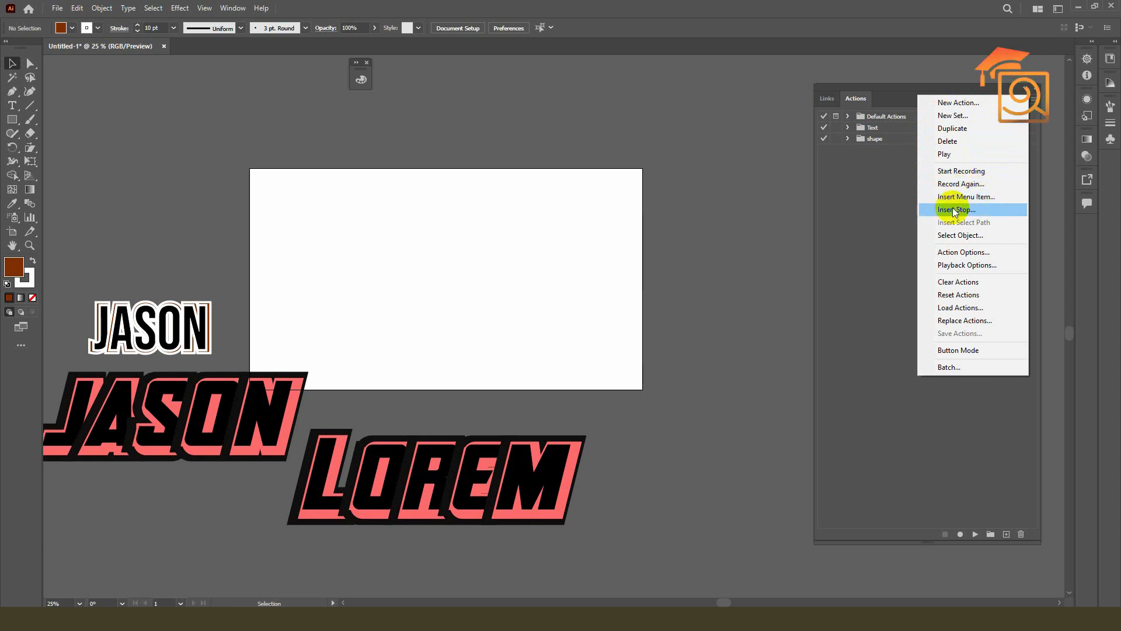
pyautogui.click(958, 350)
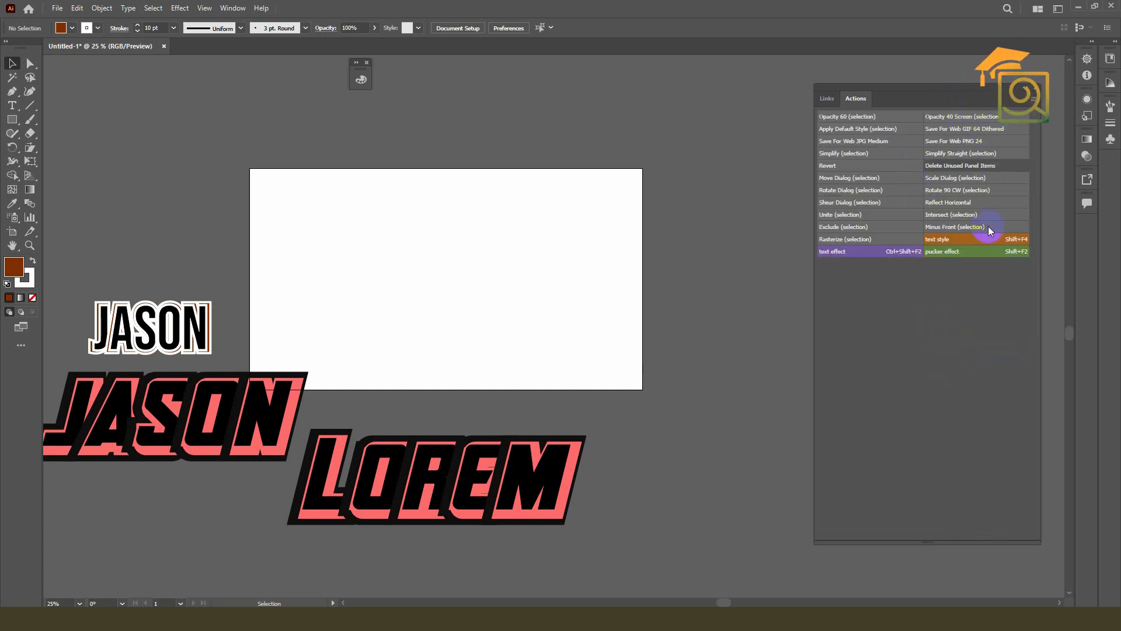
# Step: Leave Button Mode and examine the actions in the Default Actions set, including the recorded commands of individual actions
pyautogui.click(1035, 101)
pyautogui.click(921, 348)
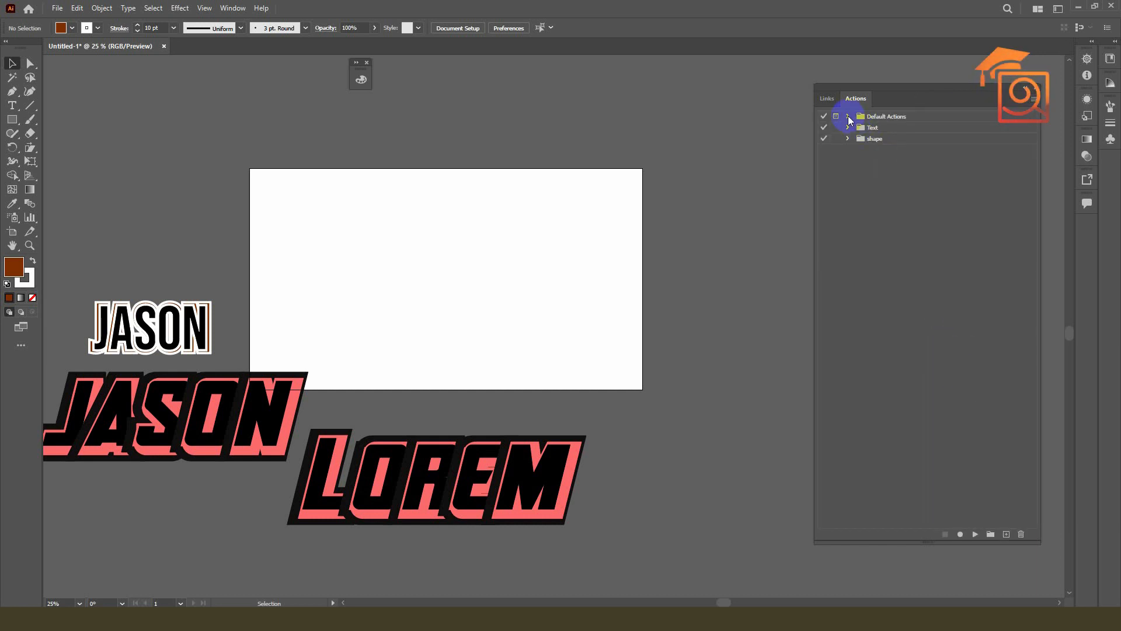
pyautogui.click(849, 118)
pyautogui.click(861, 139)
pyautogui.click(862, 139)
pyautogui.click(861, 261)
pyautogui.click(862, 282)
pyautogui.click(862, 305)
pyautogui.click(861, 315)
pyautogui.click(862, 327)
pyautogui.click(861, 338)
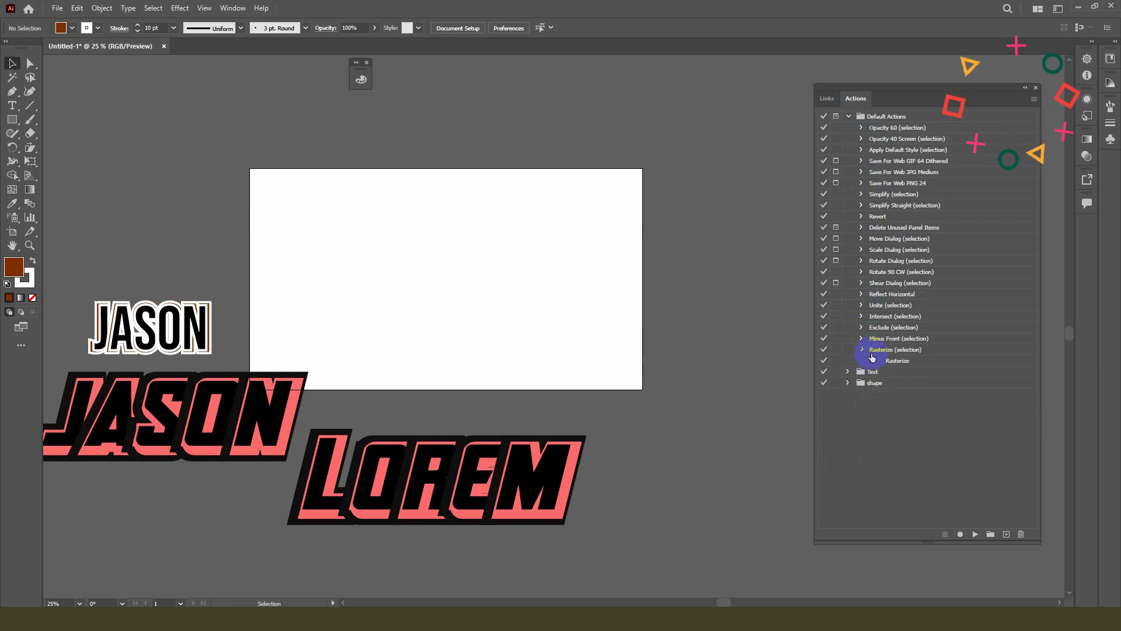
# Step: Collapse the Default Actions set and examine the actions inside the Text and shape sets
pyautogui.click(847, 116)
pyautogui.click(848, 127)
pyautogui.click(861, 139)
pyautogui.click(862, 139)
pyautogui.click(848, 161)
pyautogui.click(861, 172)
pyautogui.click(860, 171)
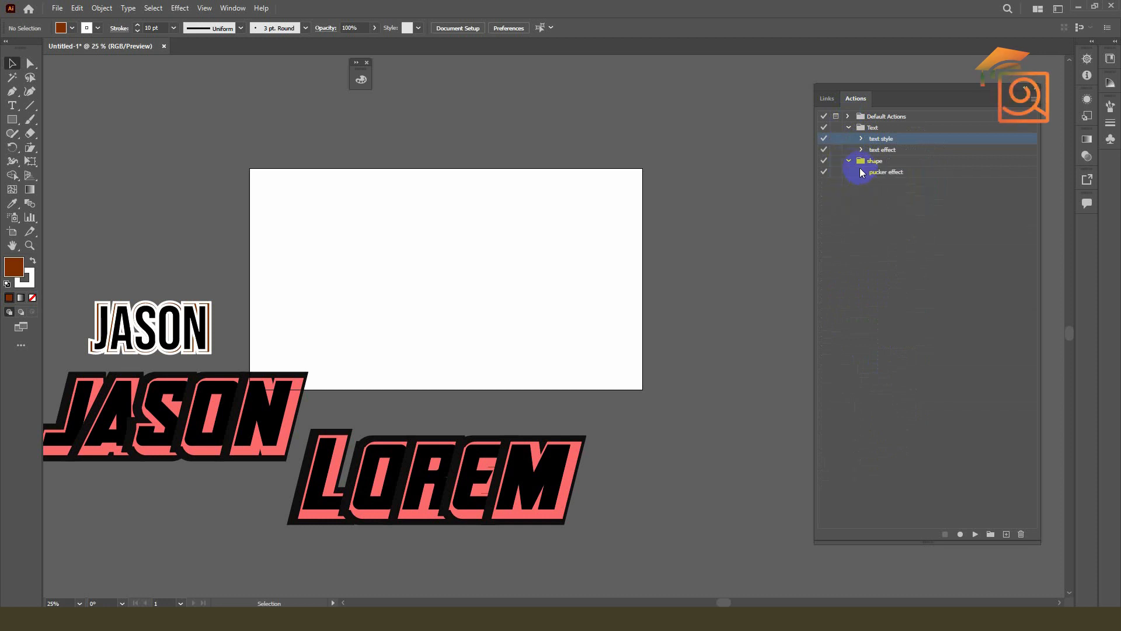
# Step: Collapse the Text and shape sets and show the actions in Button Mode again
pyautogui.click(848, 127)
pyautogui.click(848, 138)
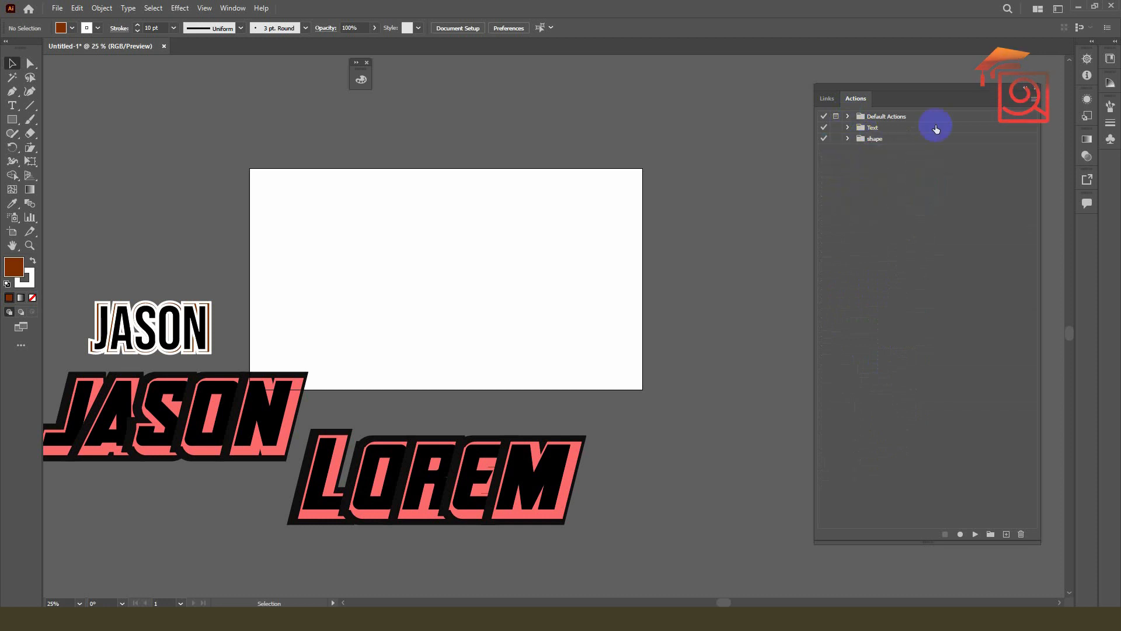
pyautogui.click(1031, 103)
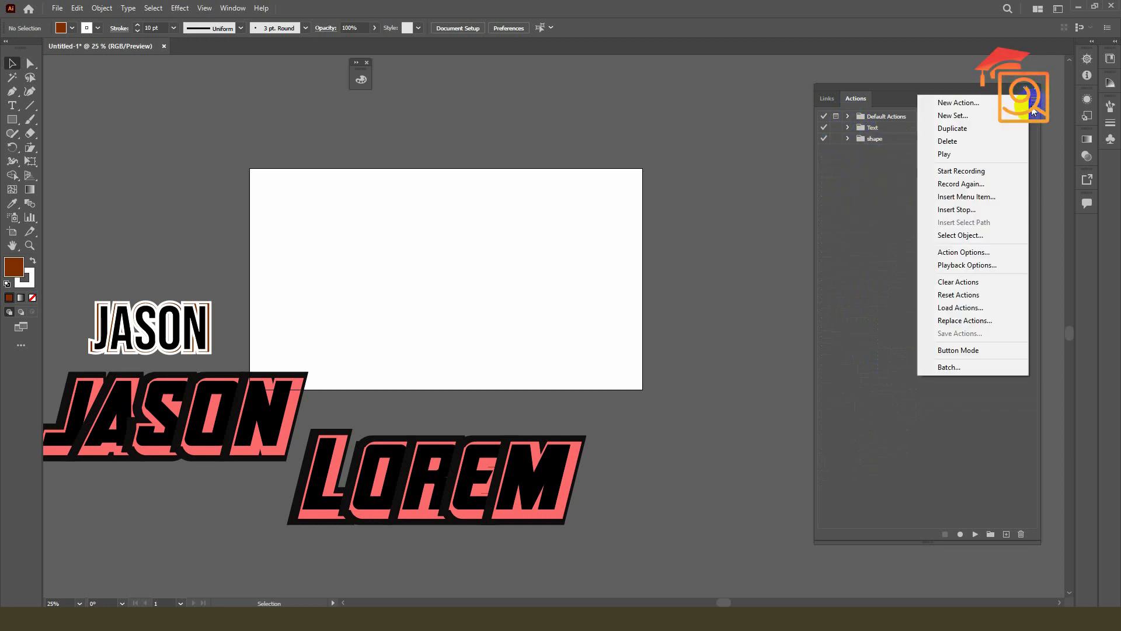
pyautogui.click(952, 349)
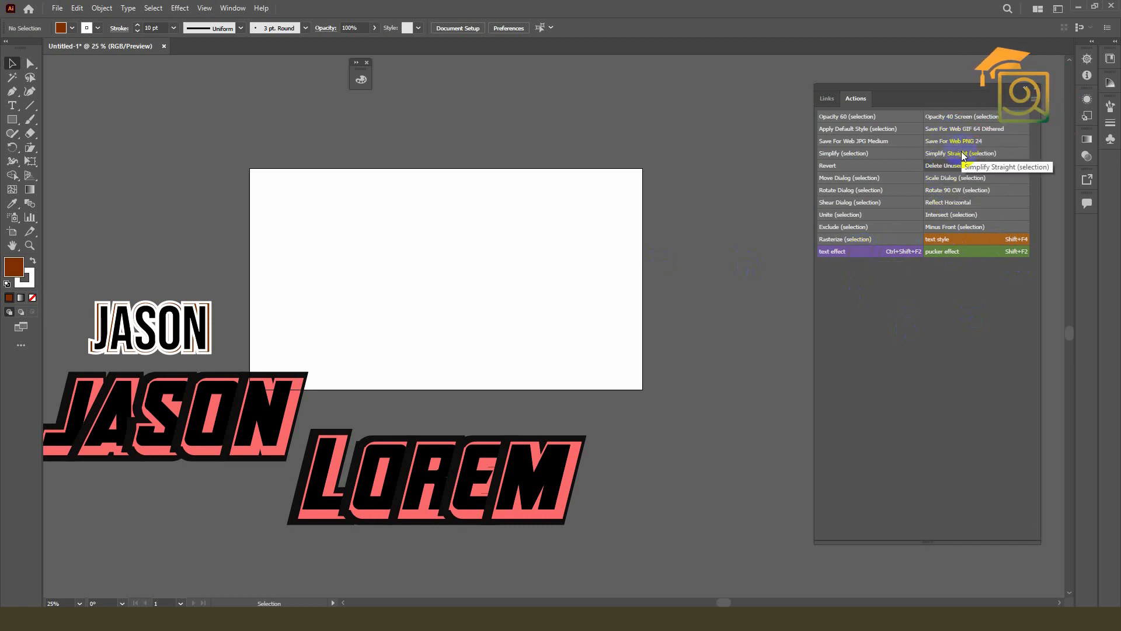
pyautogui.click(1035, 99)
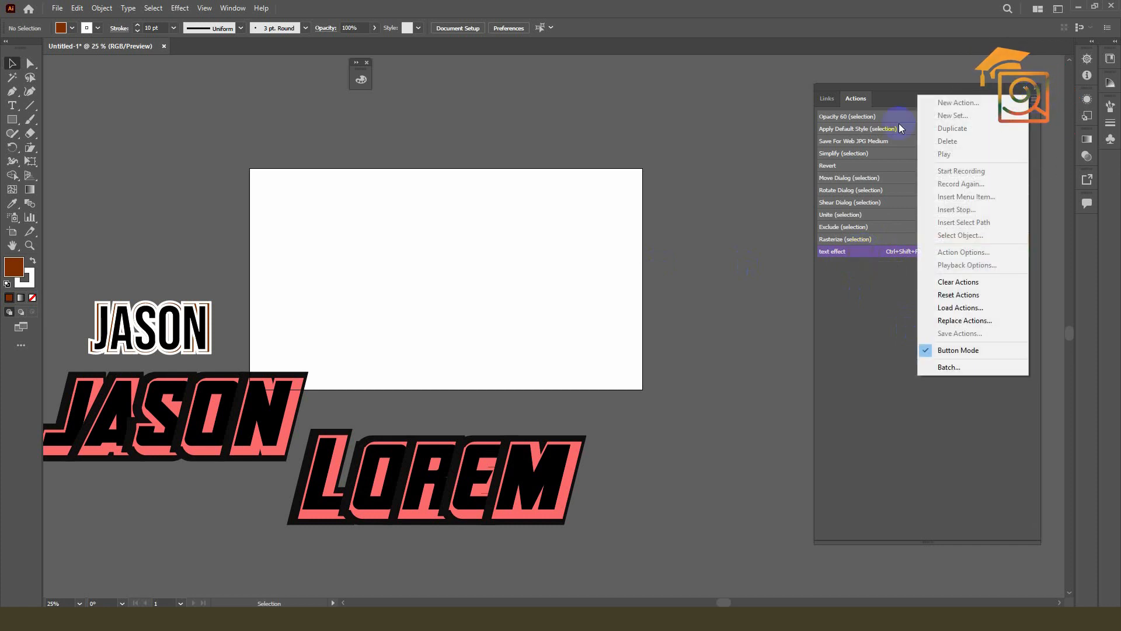
pyautogui.click(471, 229)
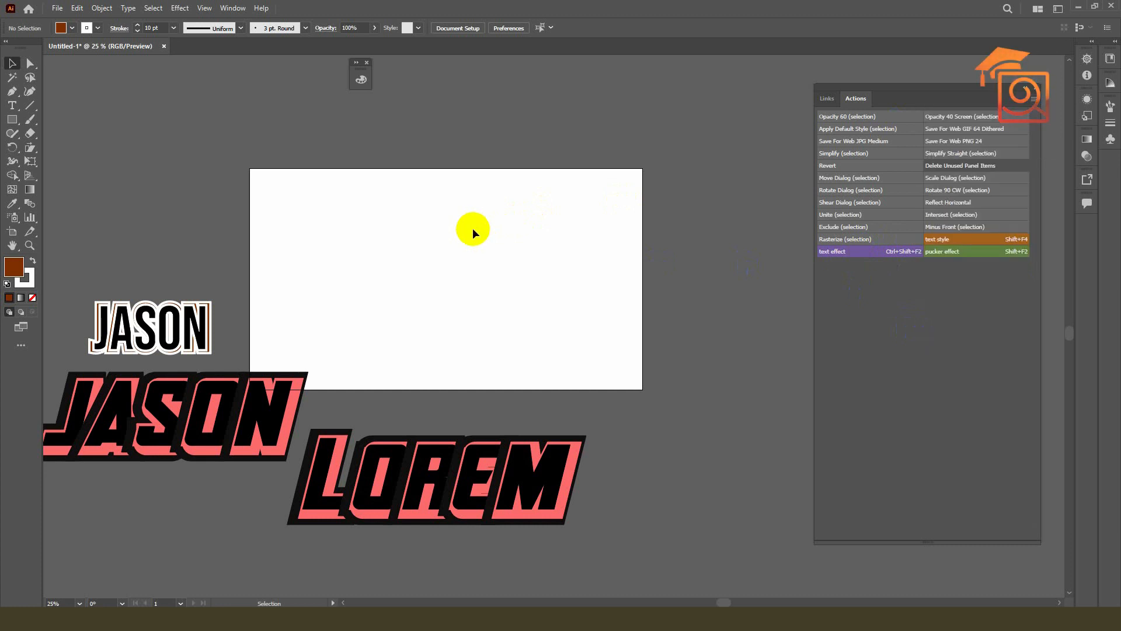